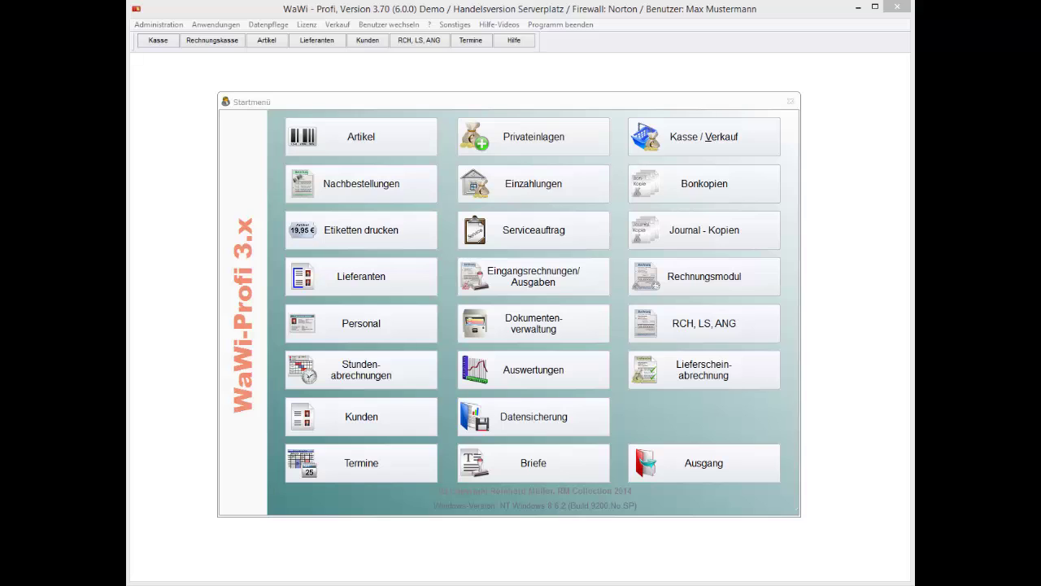
Open the article import, creating a data backup first and resolving the copy conflict over the existing file 20140227.wa3.
click(210, 25)
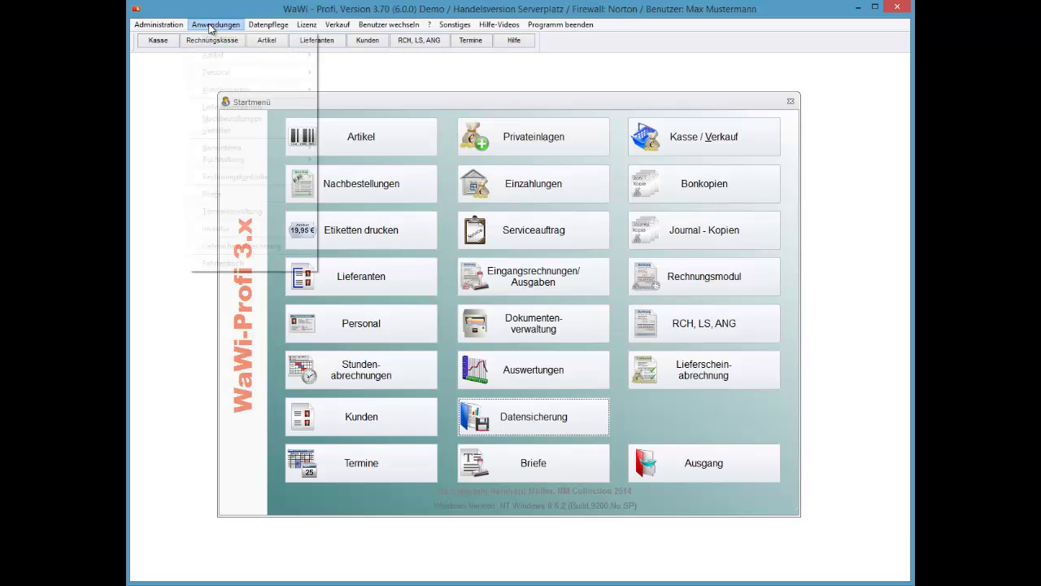
mouse_move(213, 54)
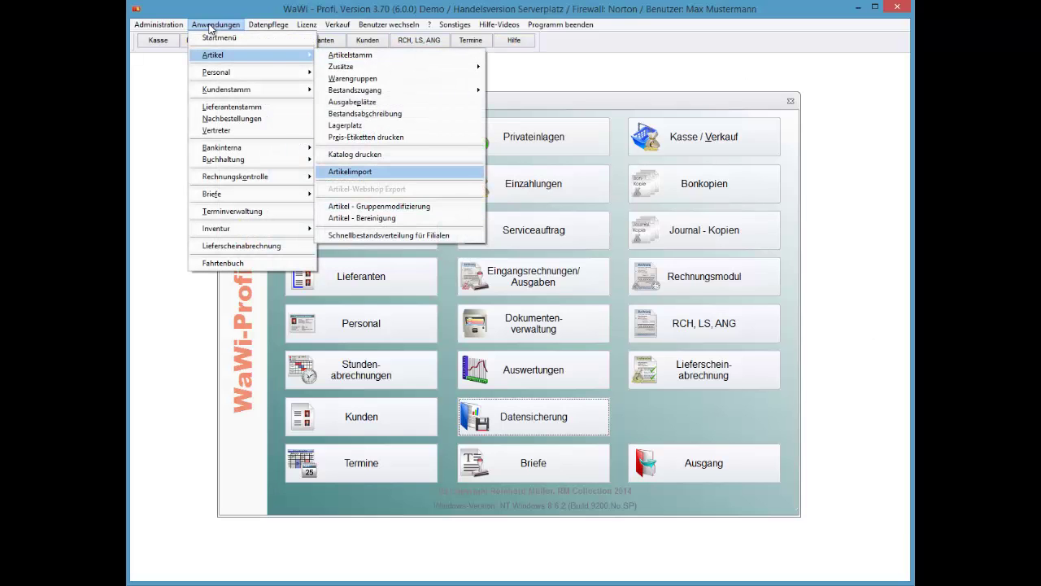
key(Return)
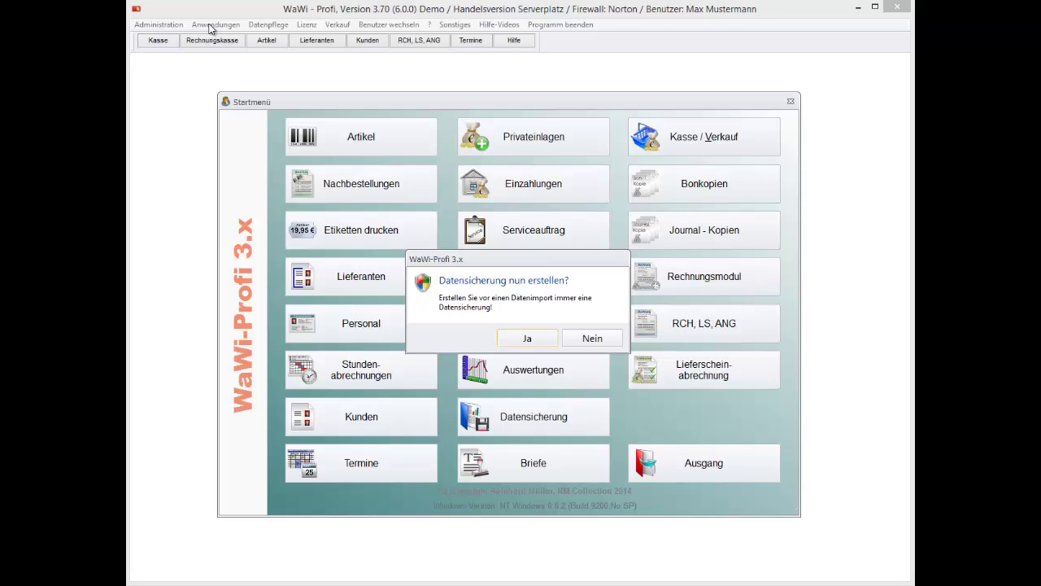
key(Return)
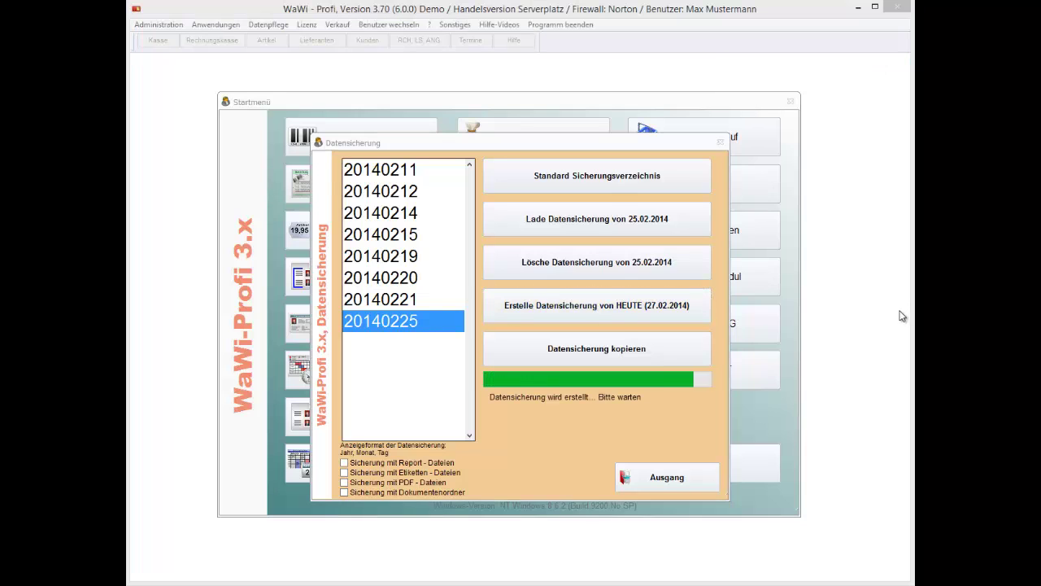
click(583, 334)
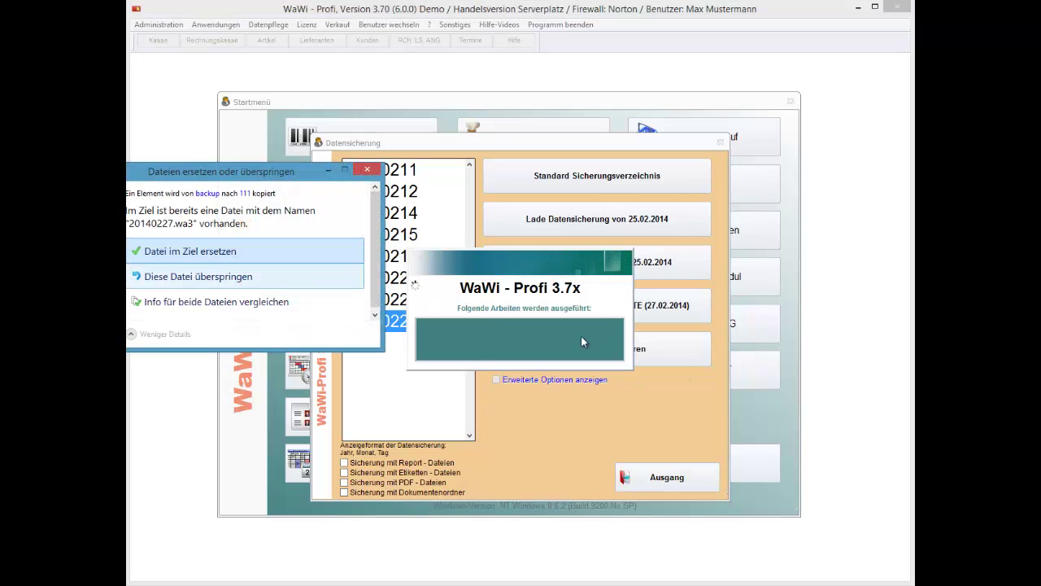
key(Return)
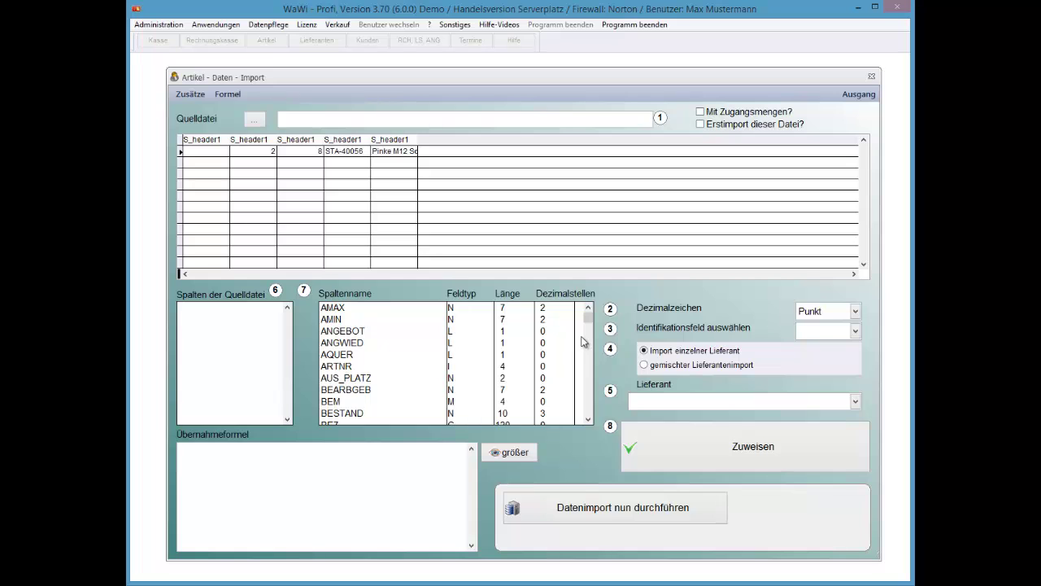
Open the article file structure document and examine its column names, meanings and value type legend before returning to the import form.
key(alt+z)
key(Down)
key(Down)
key(Down)
key(Return)
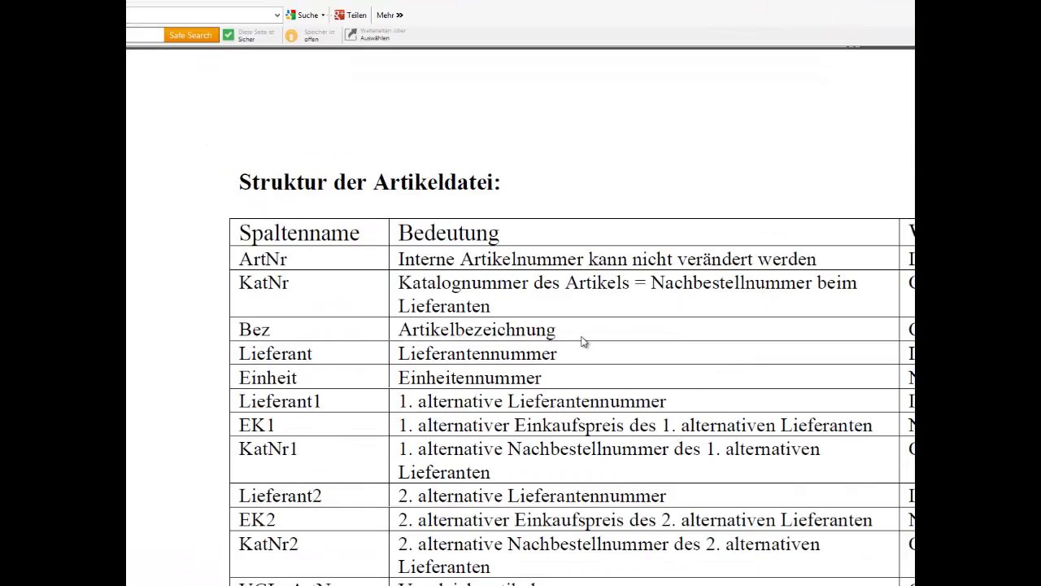
scroll(582, 341, down, 2)
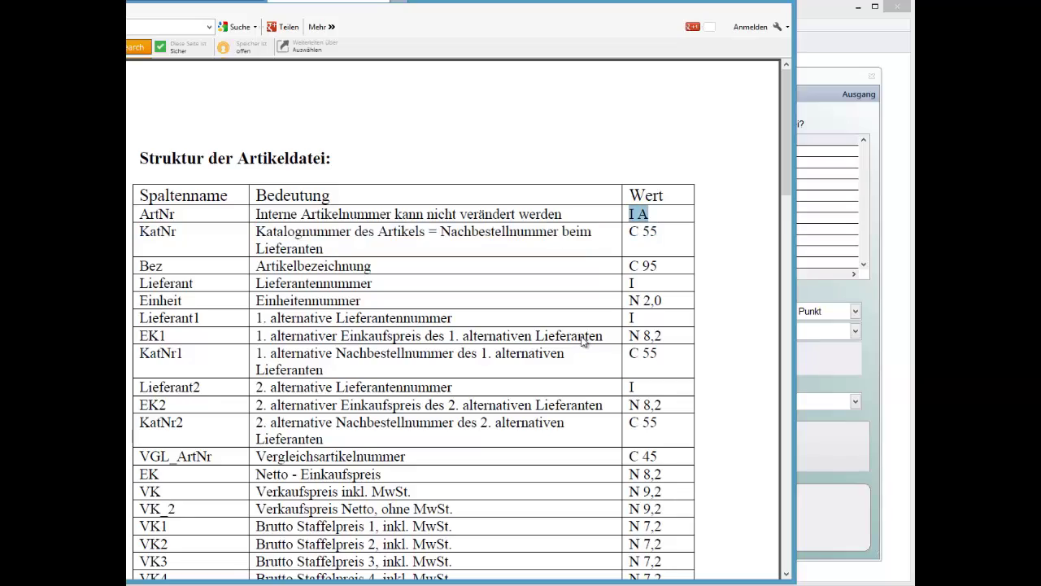
scroll(583, 342, down, 15)
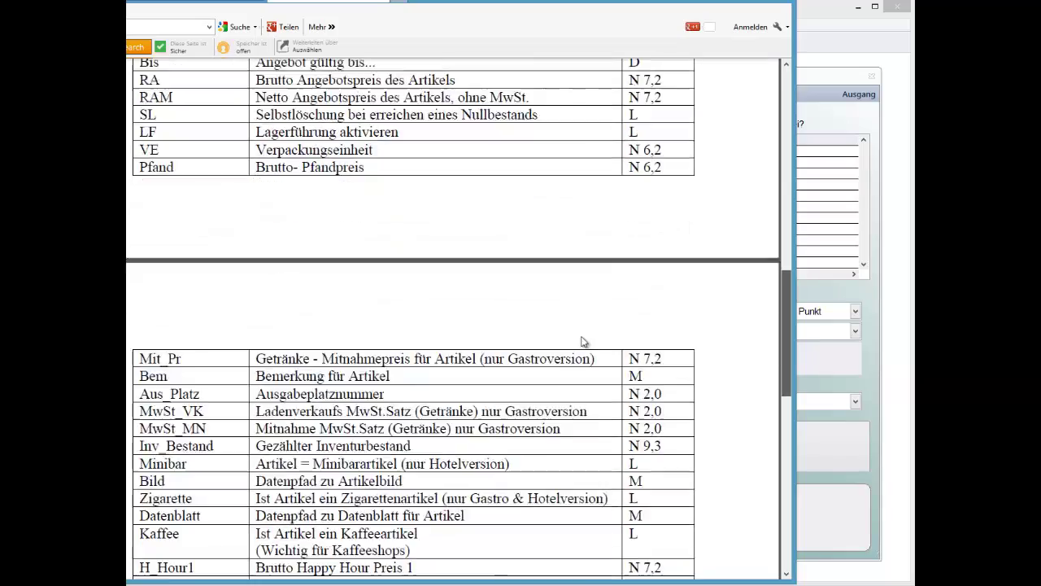
scroll(582, 342, down, 3)
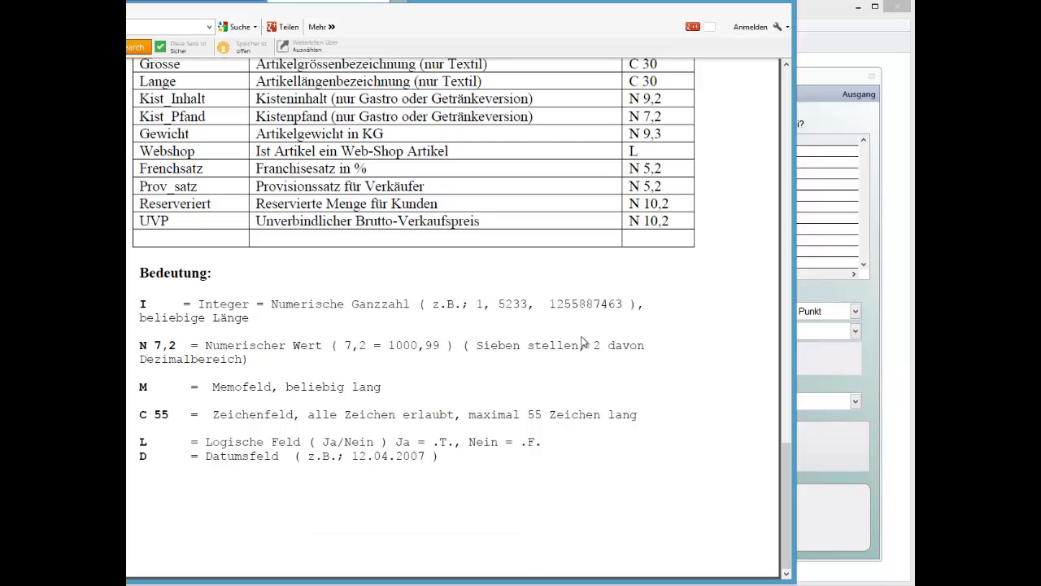
scroll(581, 335, up, 3)
scroll(581, 335, up, 15)
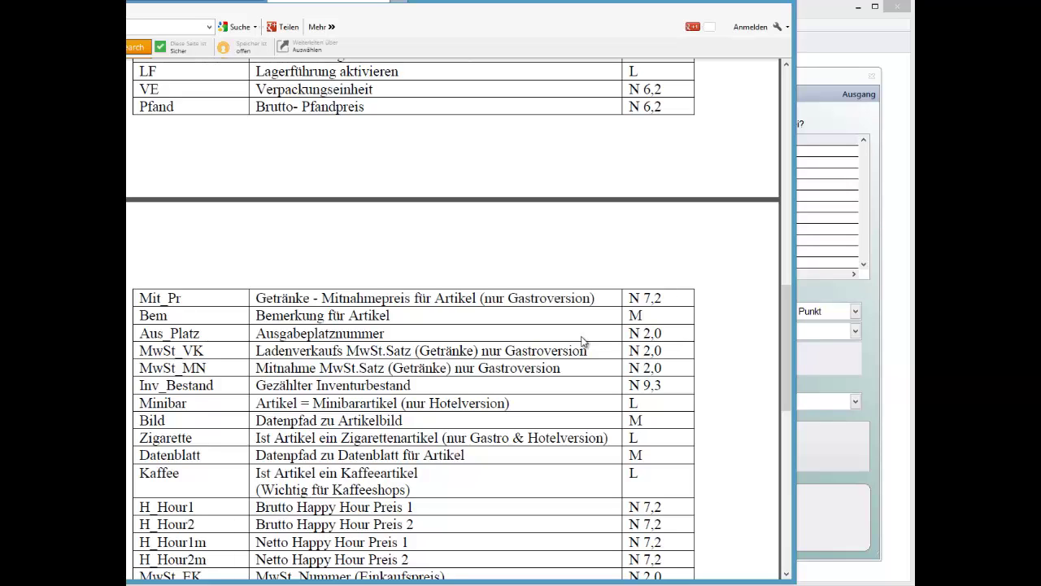
key(alt+Tab)
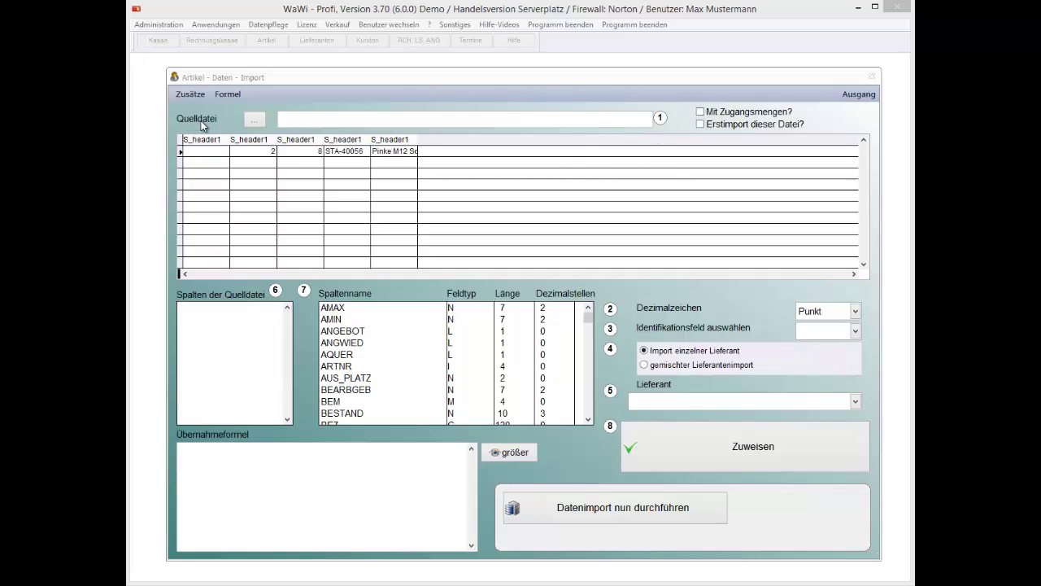
Load the Excel workbook TestImport from drive J: as the source file of the article import.
click(257, 122)
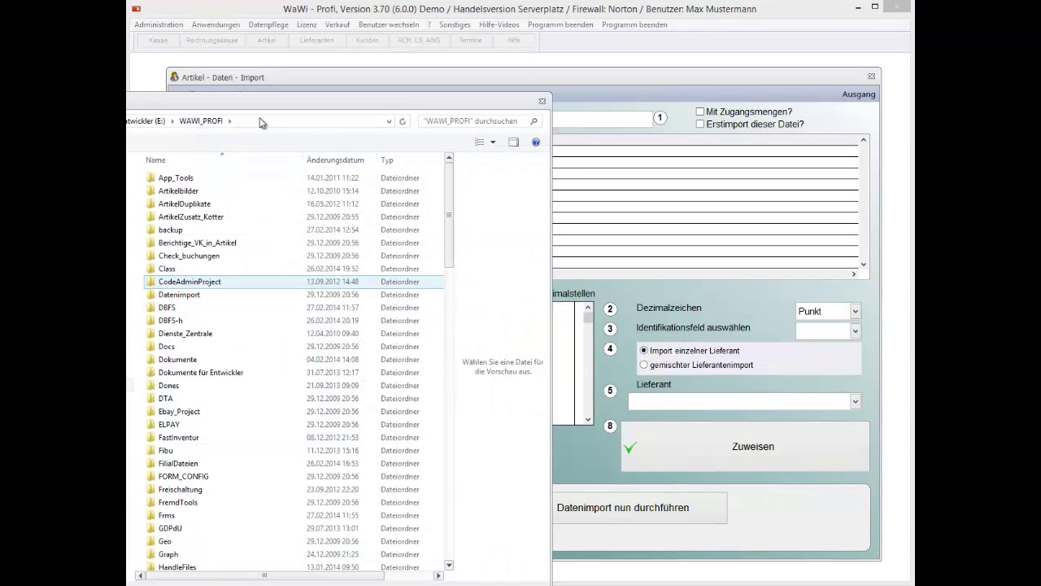
click(130, 436)
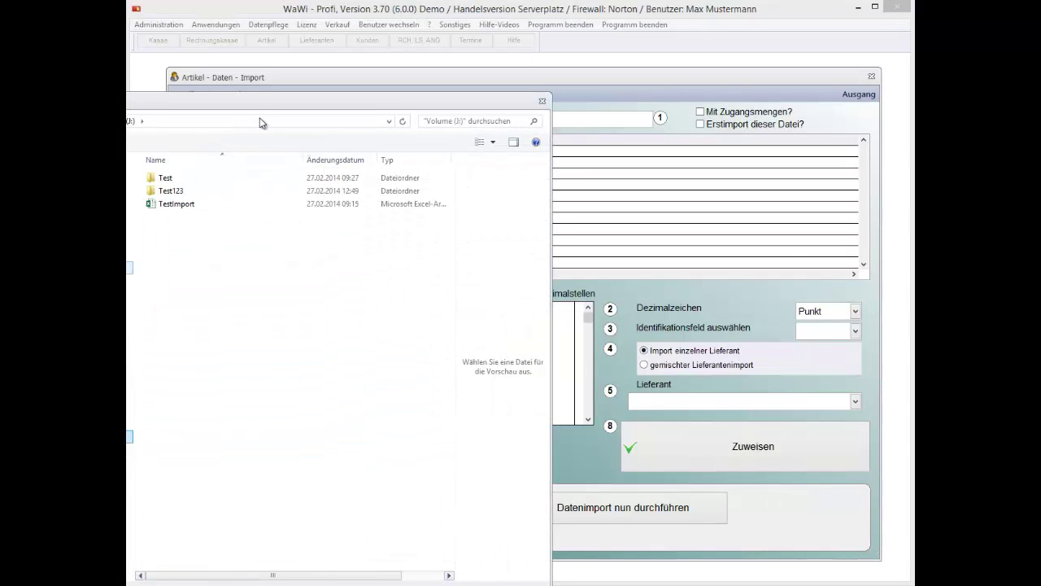
click(177, 203)
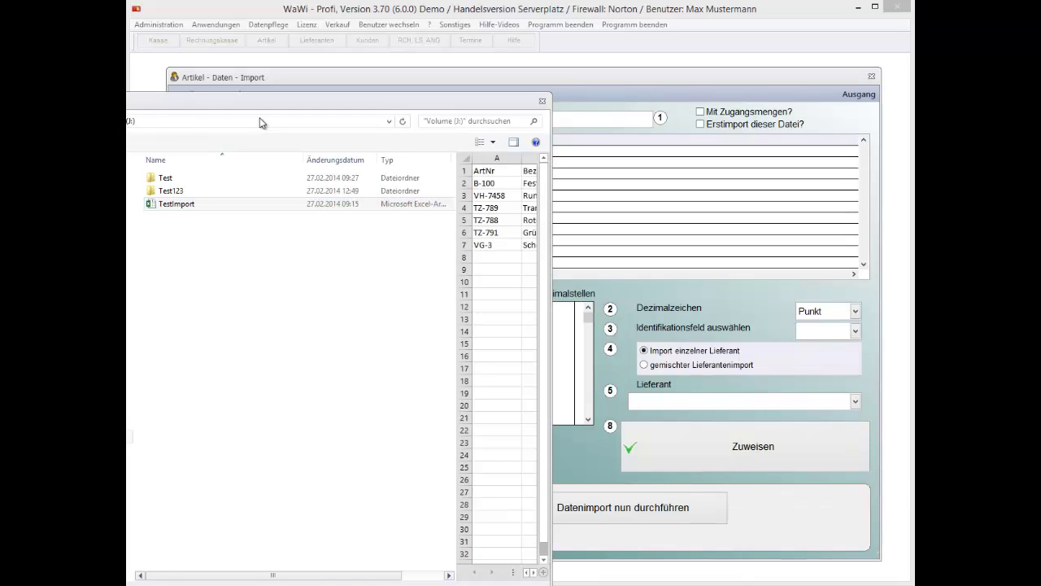
key(Delete)
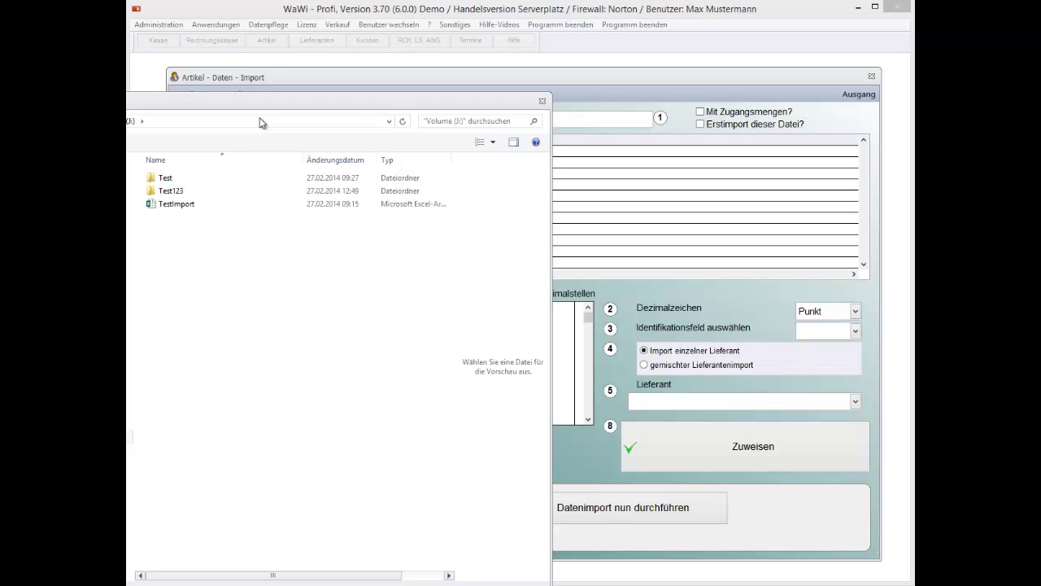
key(Return)
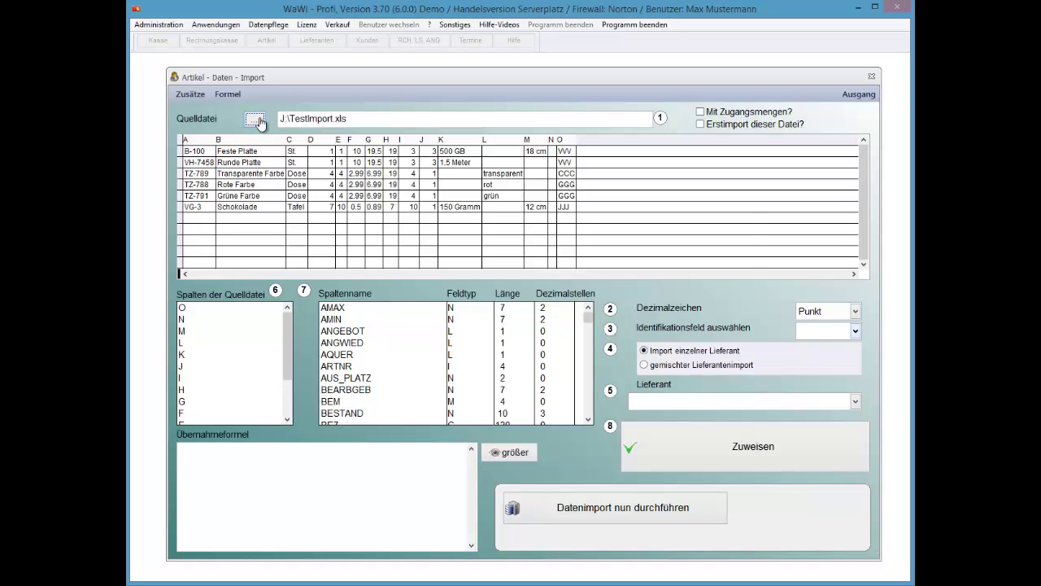
click(255, 120)
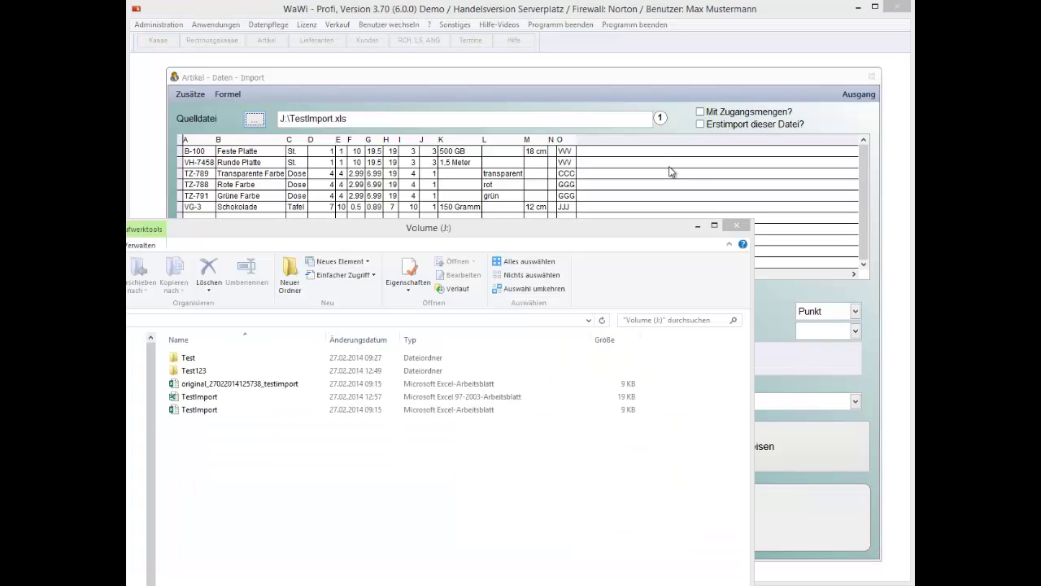
click(326, 397)
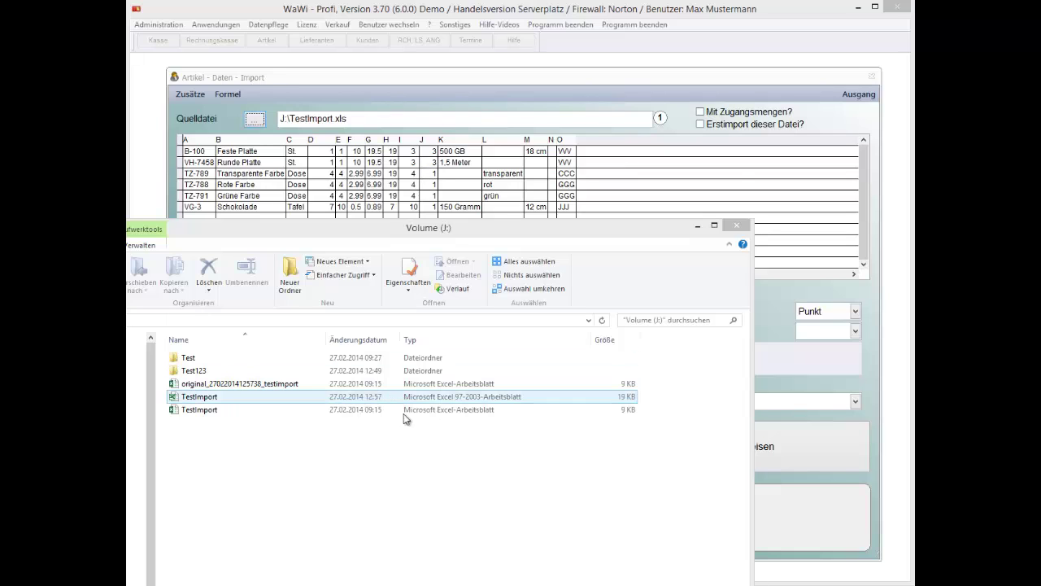
click(237, 410)
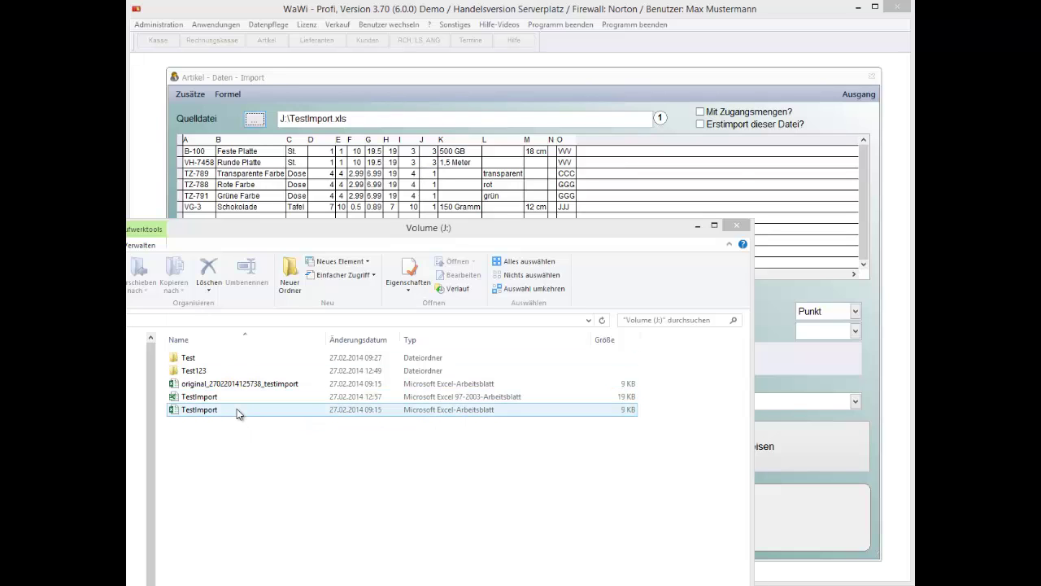
click(253, 383)
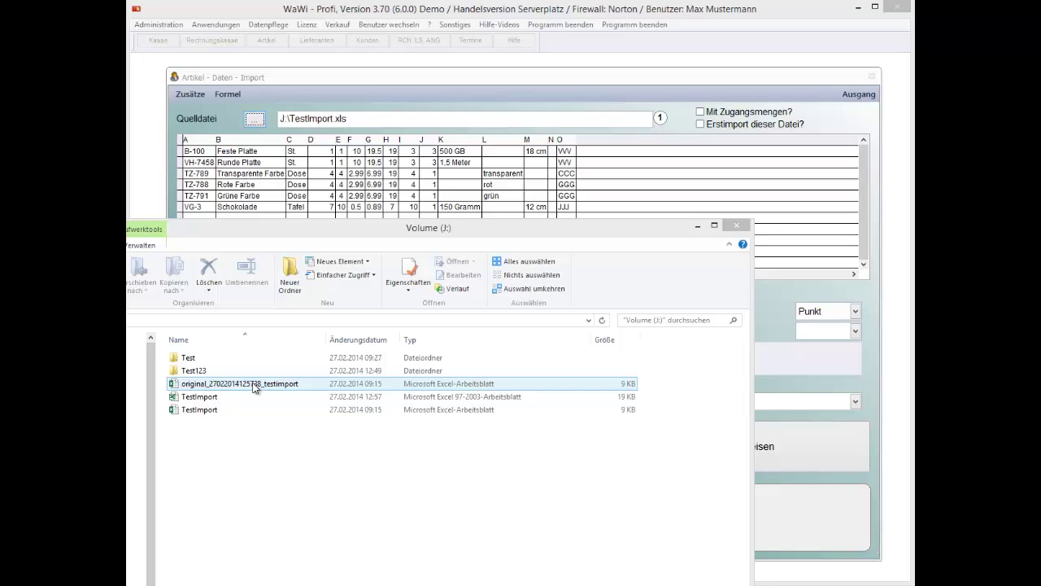
click(202, 387)
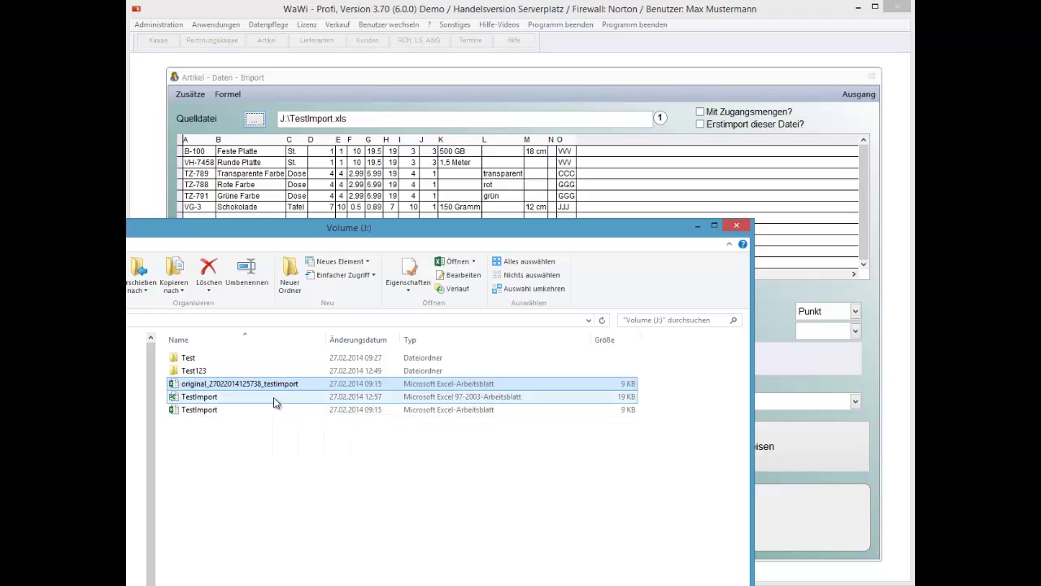
click(273, 397)
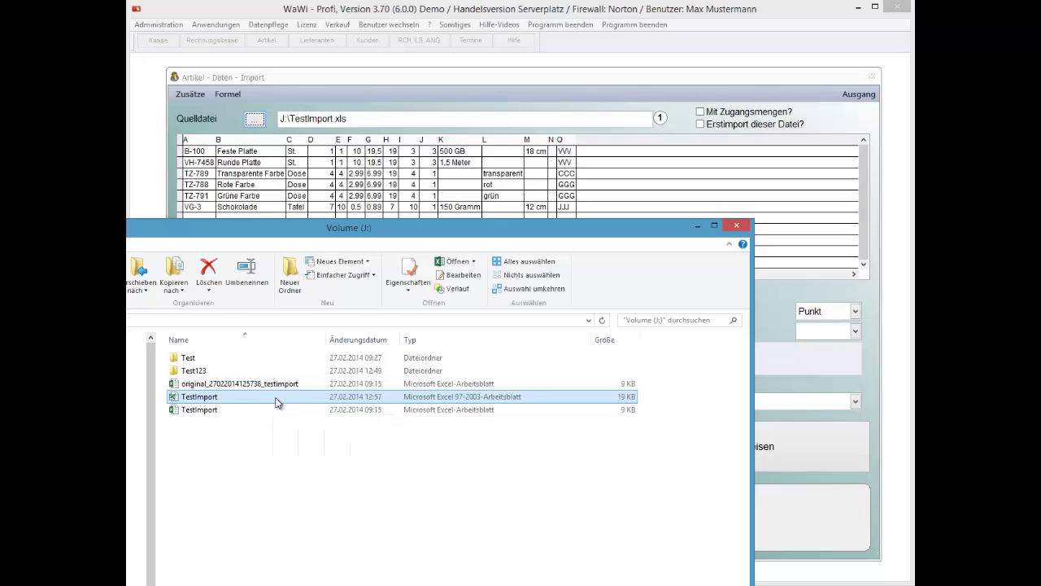
ctrl+click(488, 409)
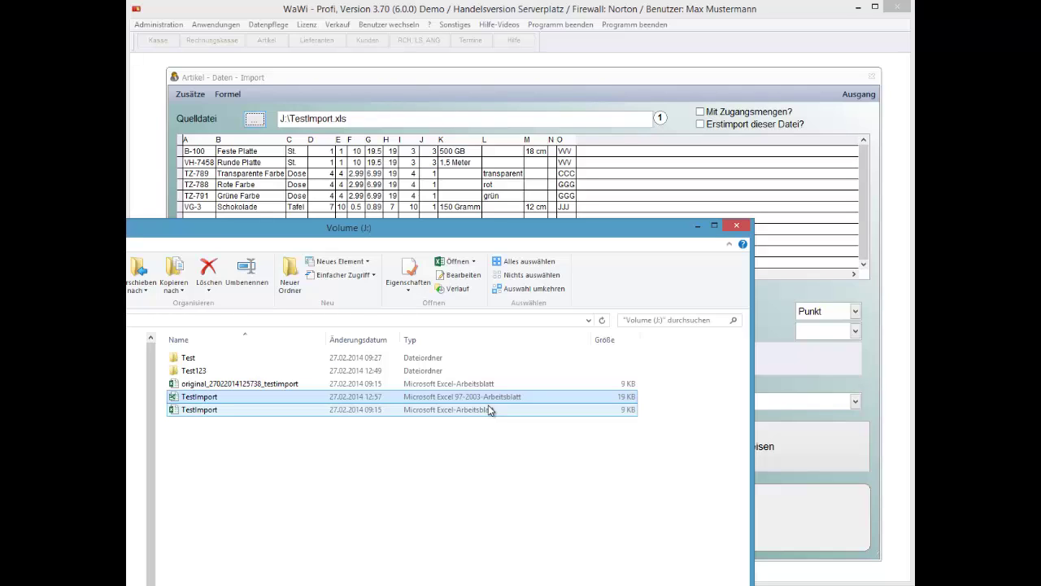
shift+click(560, 386)
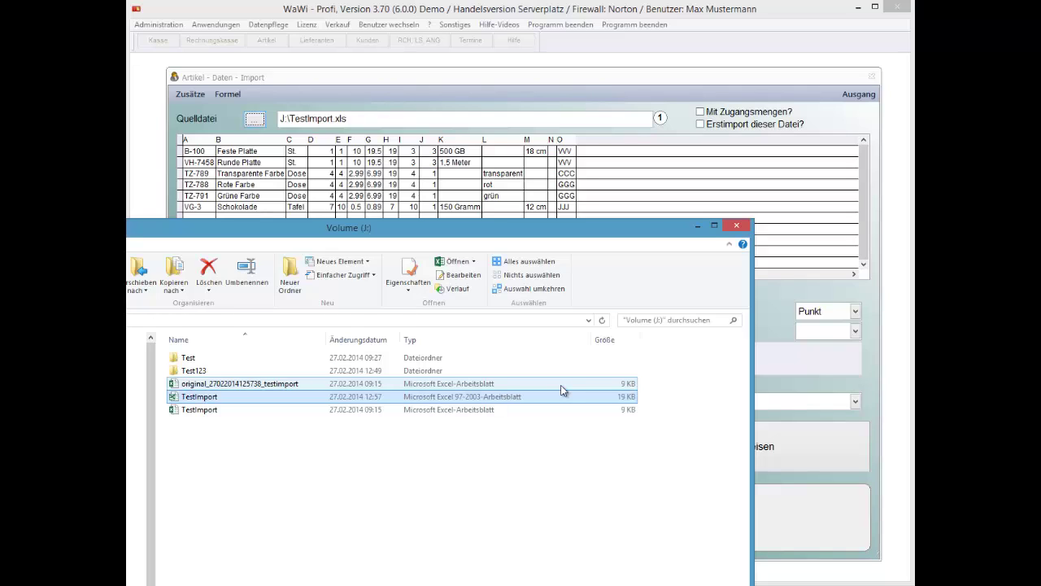
click(456, 396)
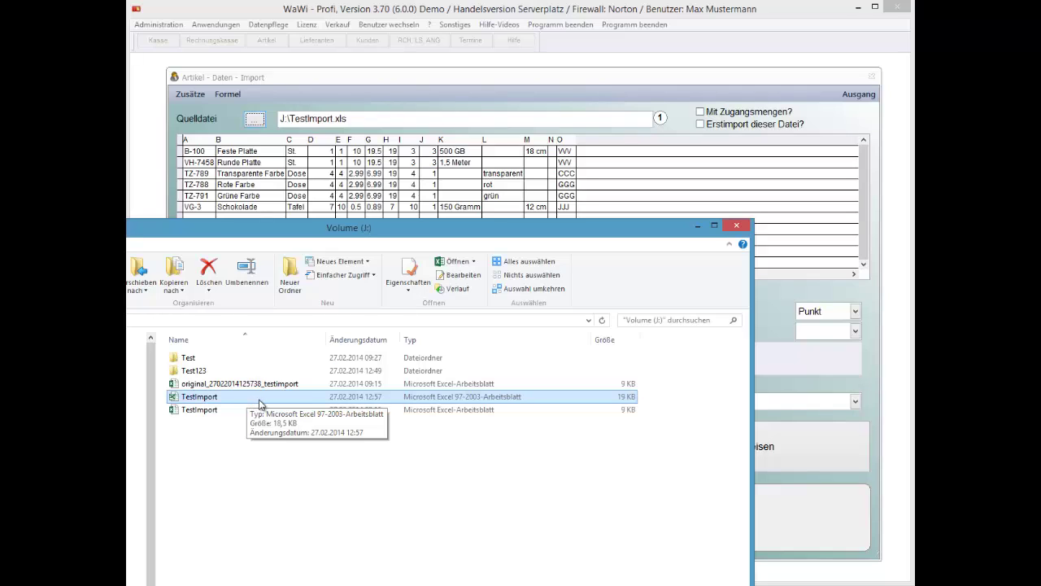
ctrl+click(295, 390)
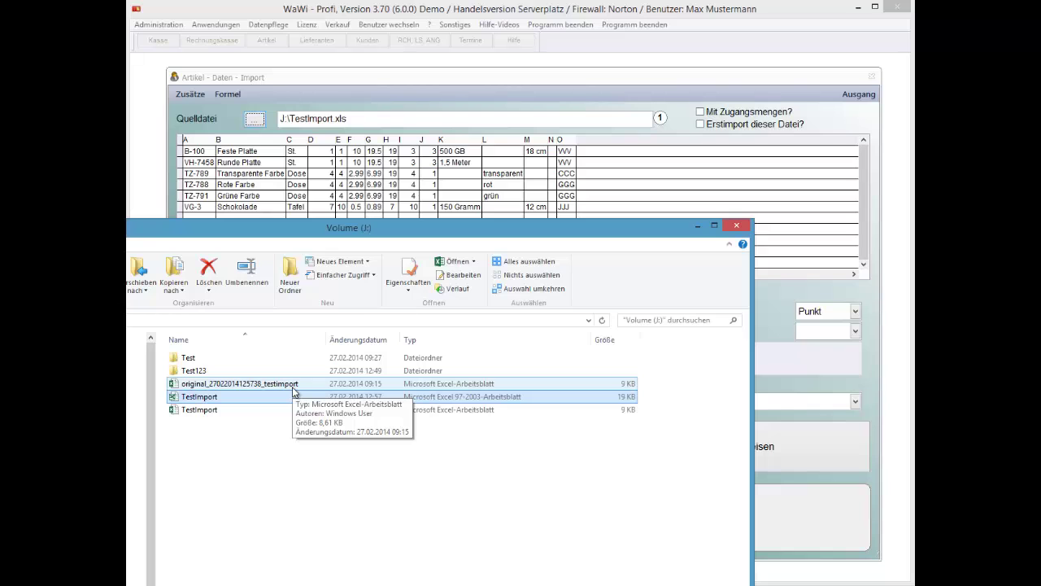
double_click(293, 386)
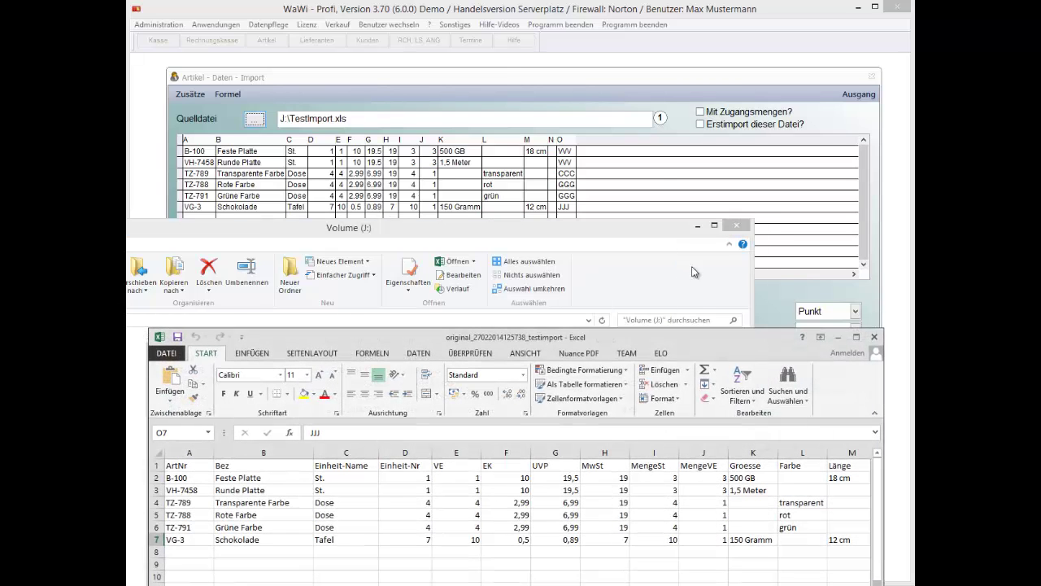
click(735, 225)
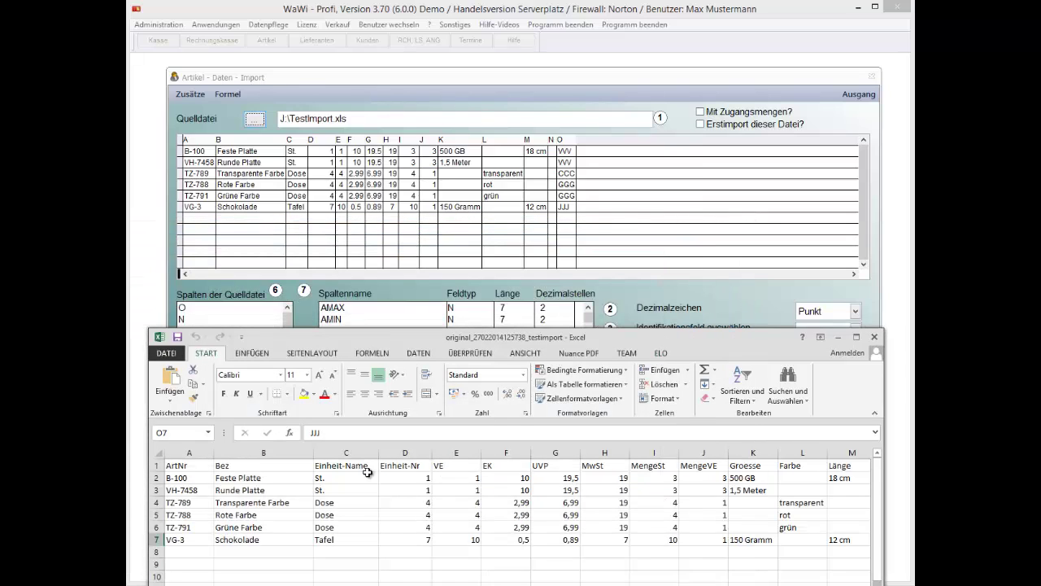
click(177, 467)
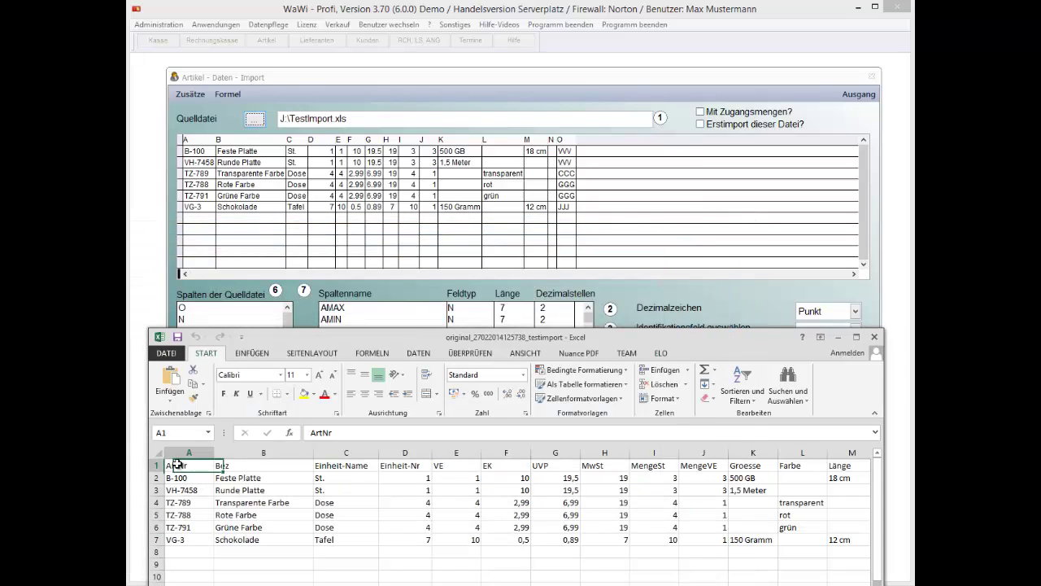
click(227, 468)
click(350, 469)
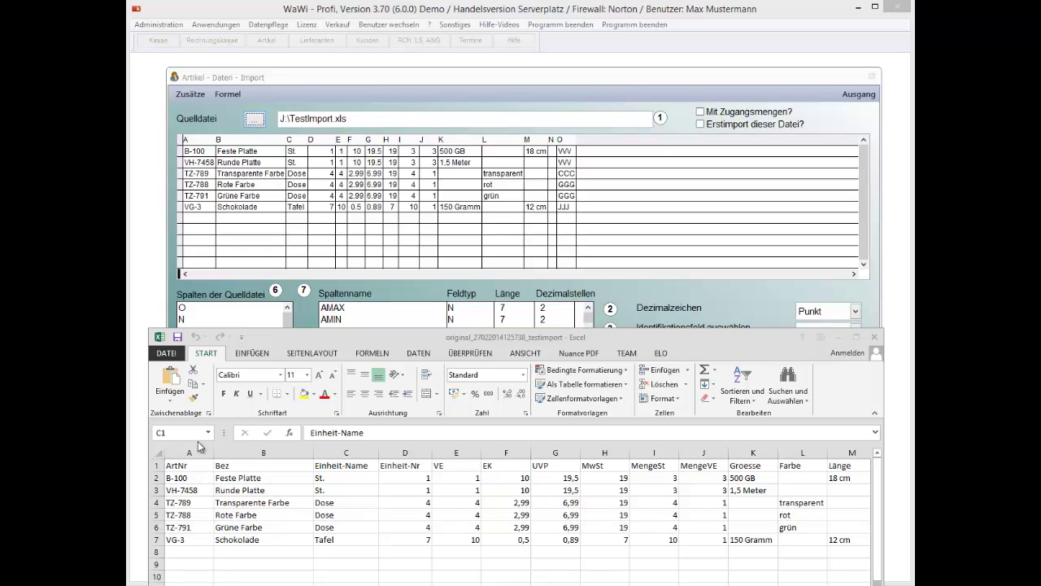
click(765, 306)
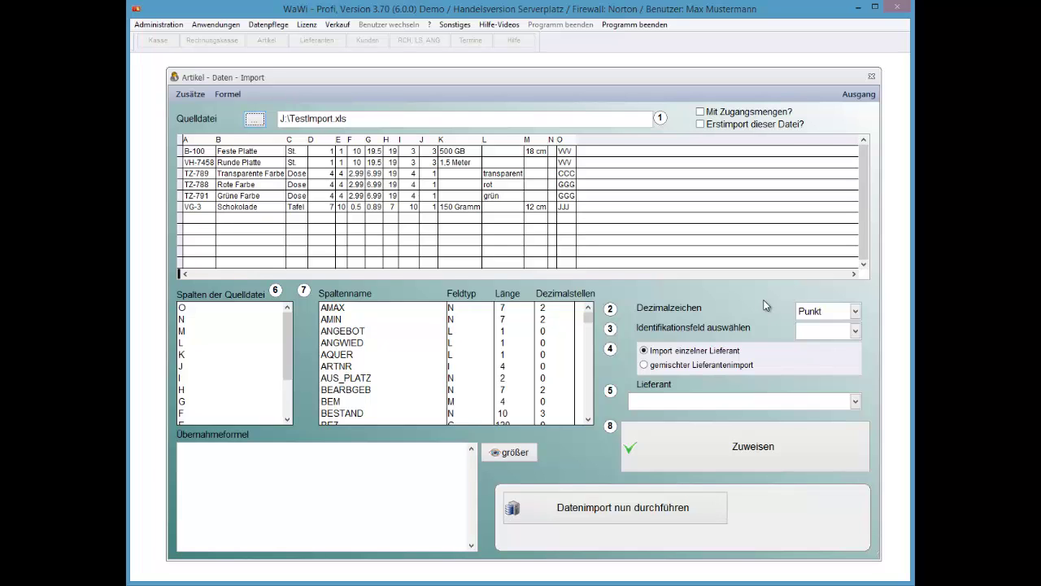
Switch back to the article file structure document and review the column definitions at its beginning.
key(alt+Tab)
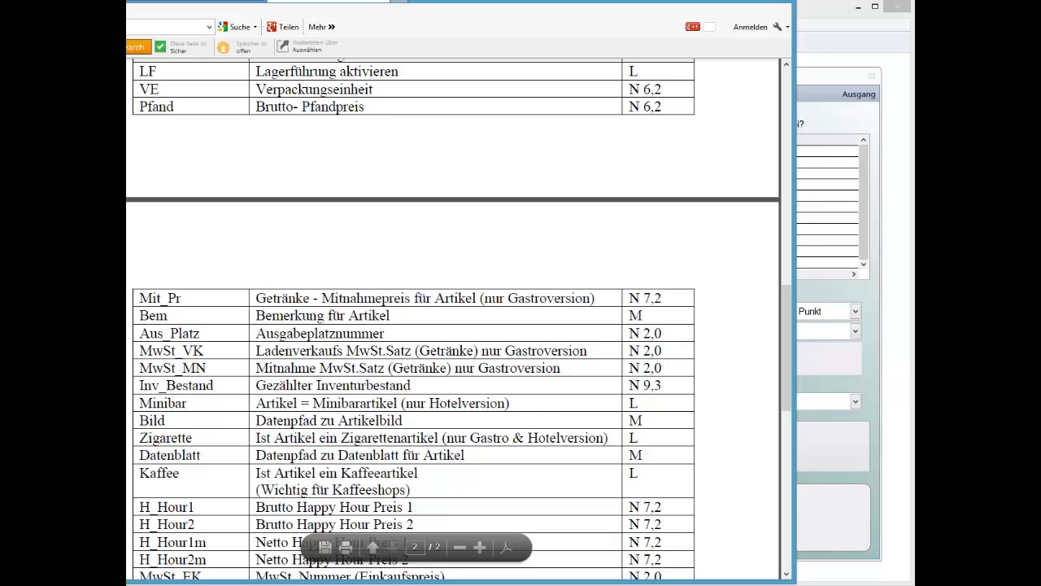
scroll(455, 317, up, 10)
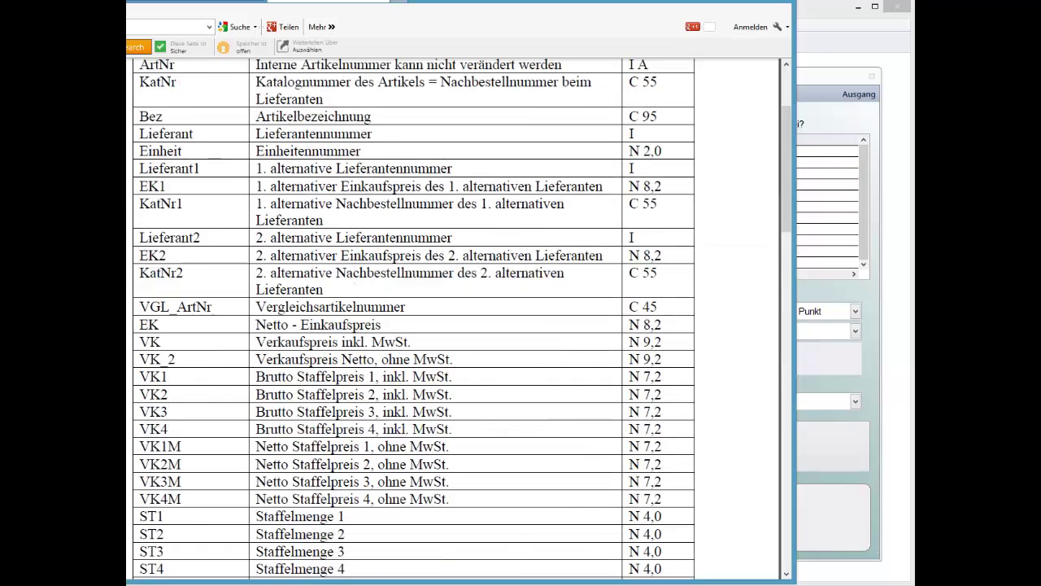
scroll(456, 317, up, 4)
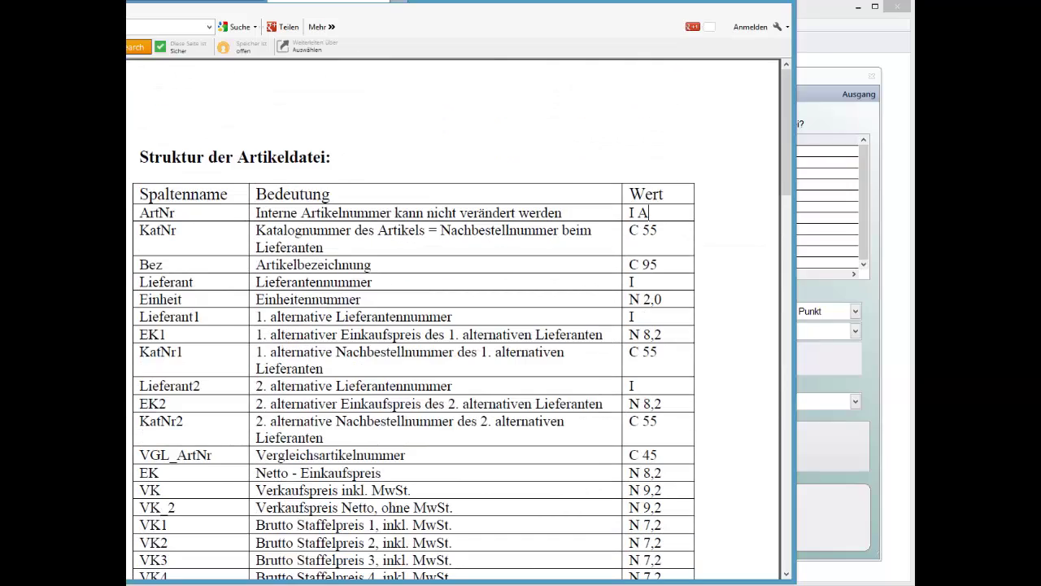
Compare the ArtNr and KatNr definitions in the structure document with the ArtNr heading in the Excel workbook, and return to the import form.
drag(139, 156, 176, 231)
click(176, 230)
key(alt+Tab)
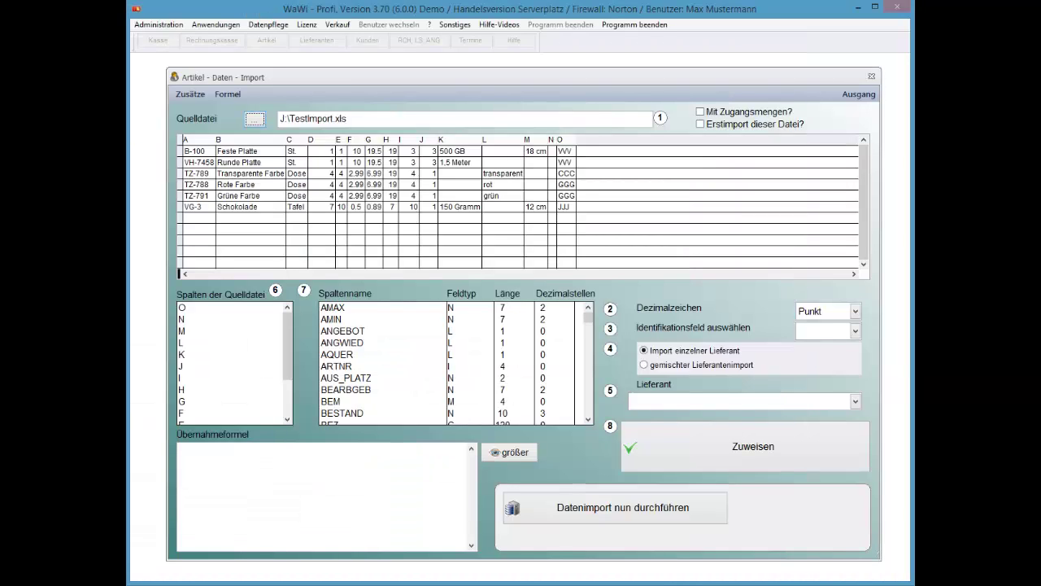
key(alt+Tab)
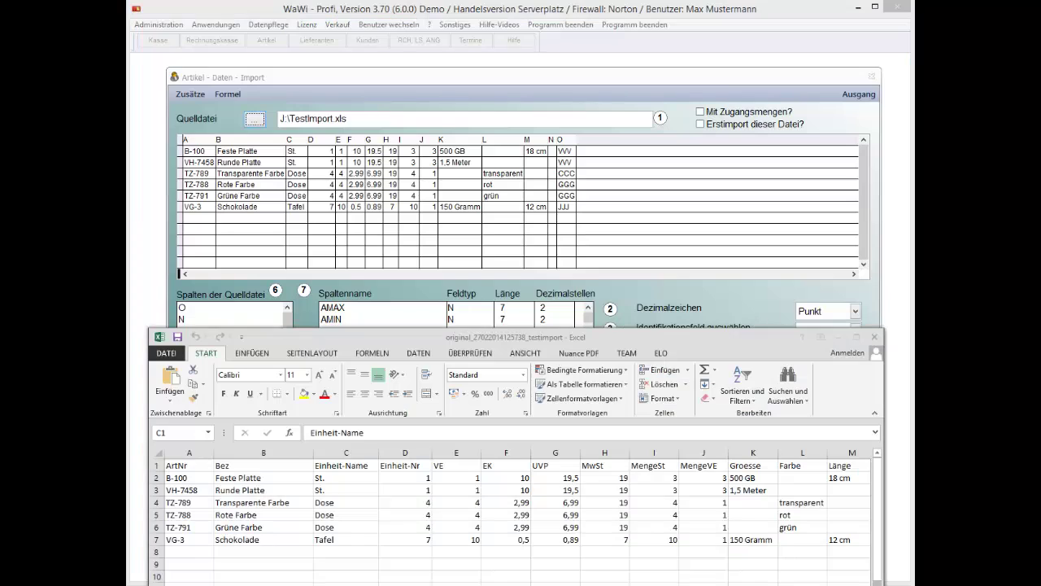
click(193, 465)
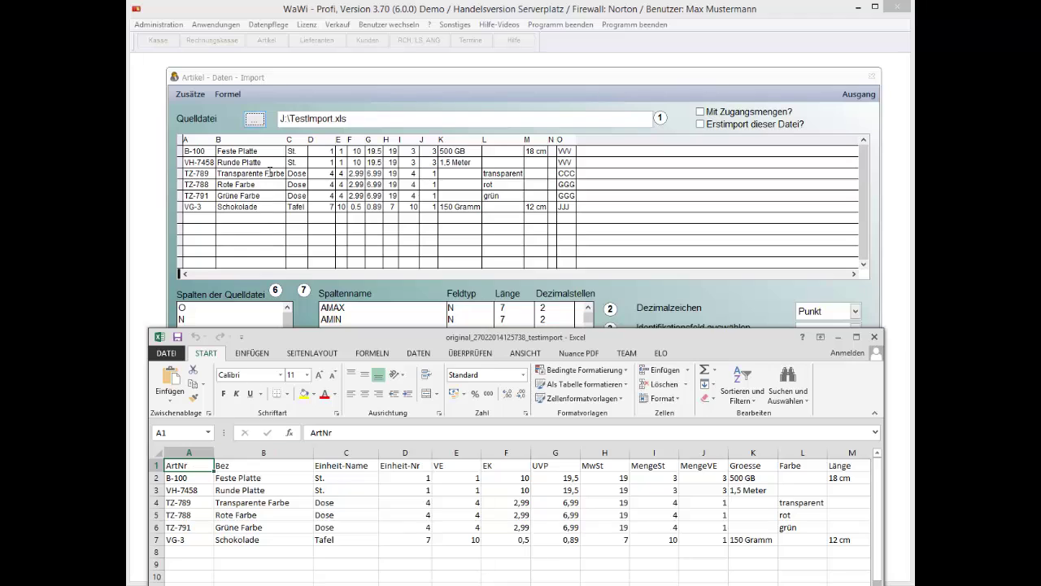
click(273, 15)
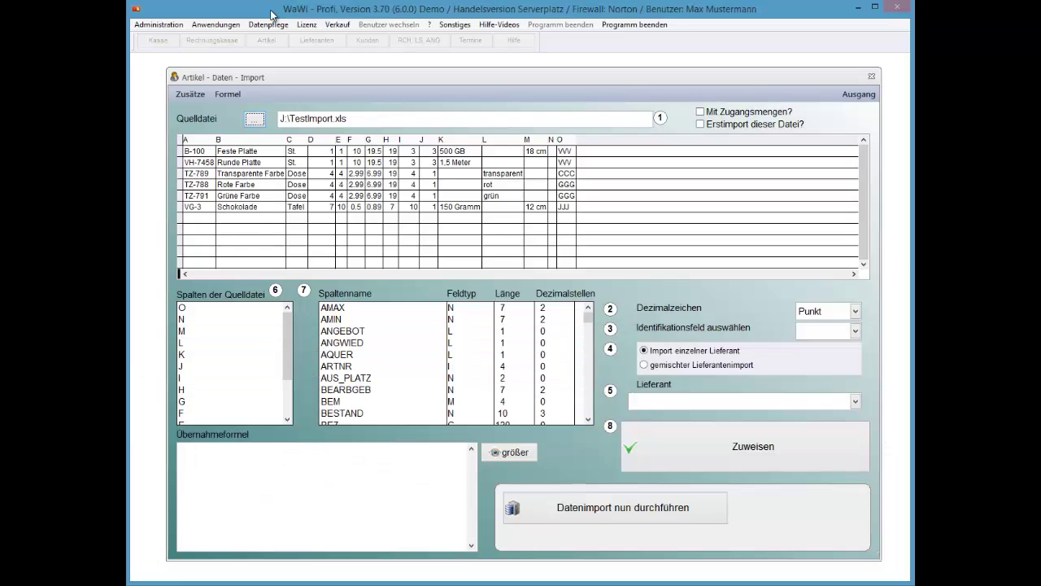
Set source column A as the identification field of the article import.
key(Tab)
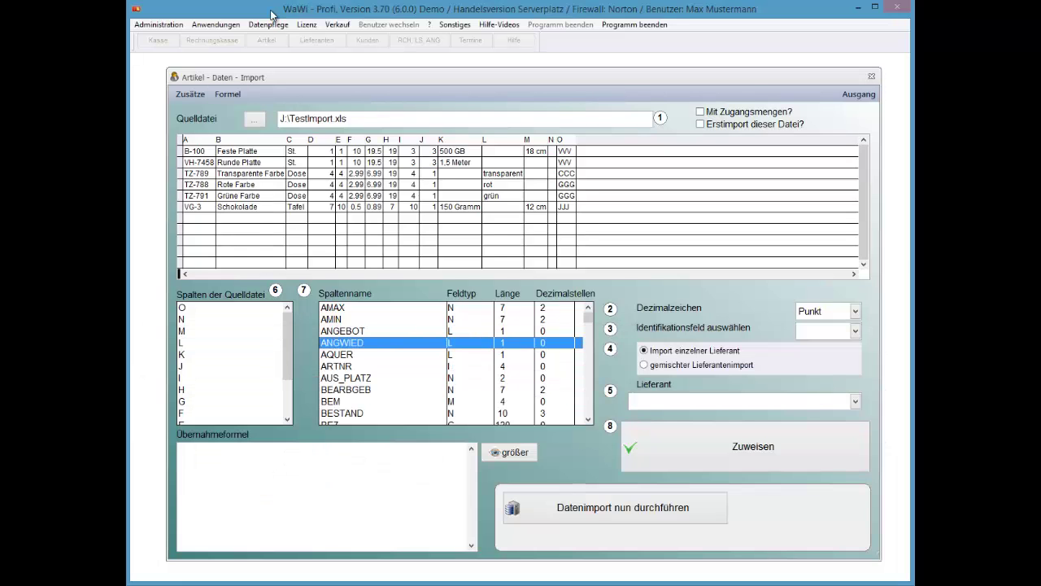
key(Tab)
key(alt+Down)
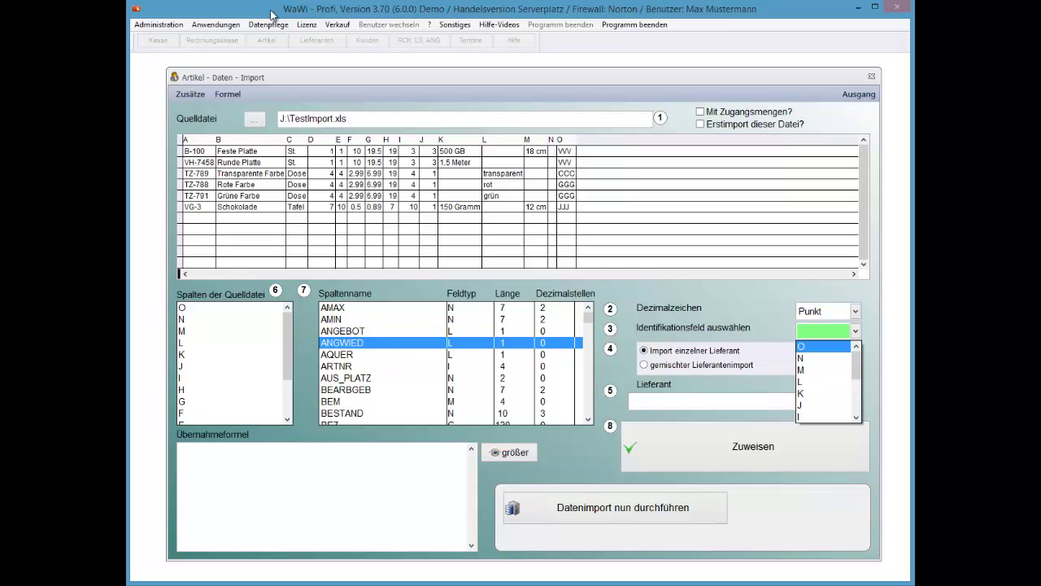
key(Down)
scroll(828, 381, down, 3)
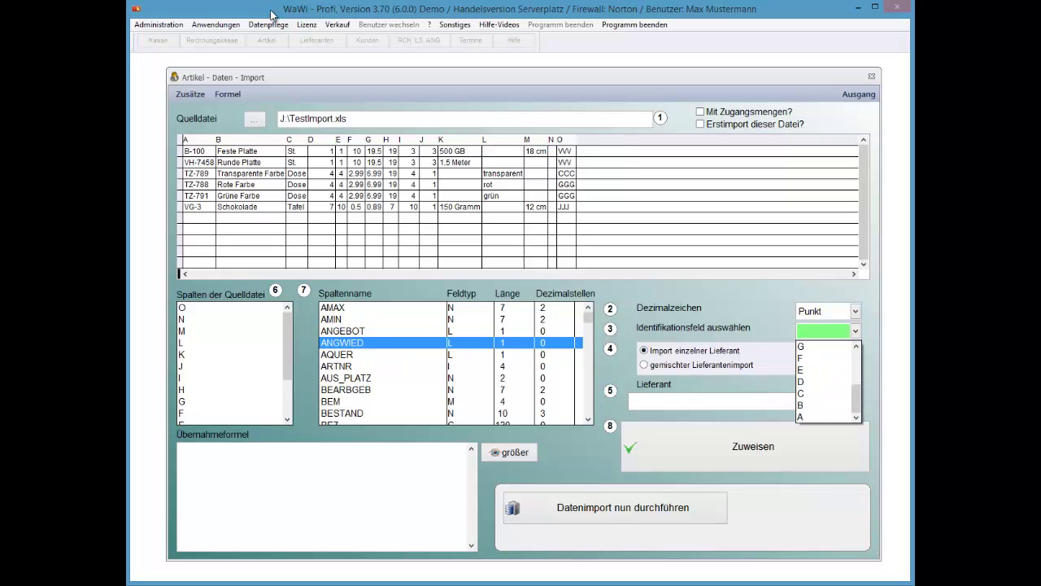
key(Escape)
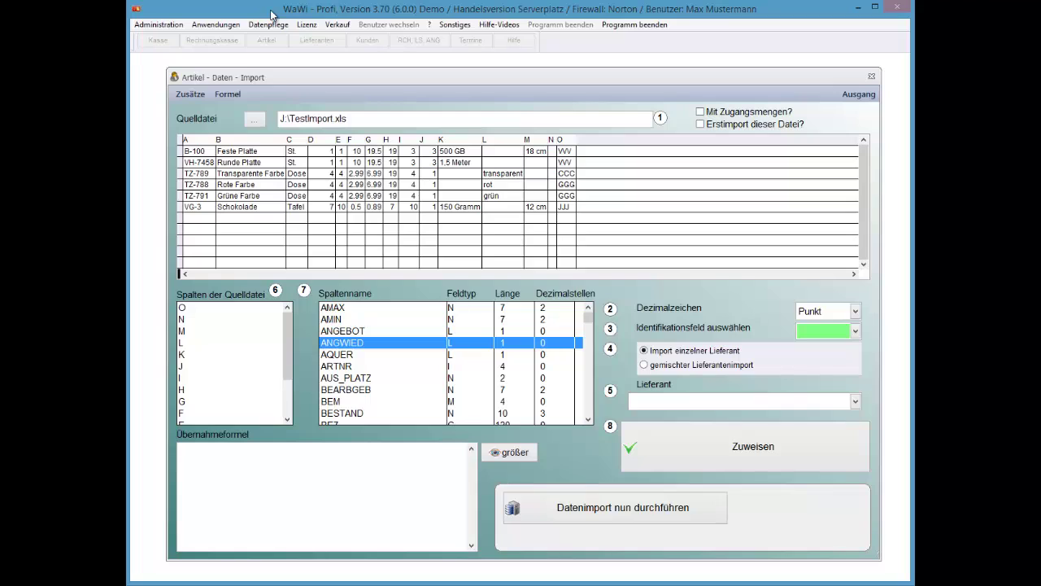
key(alt+Down)
key(End)
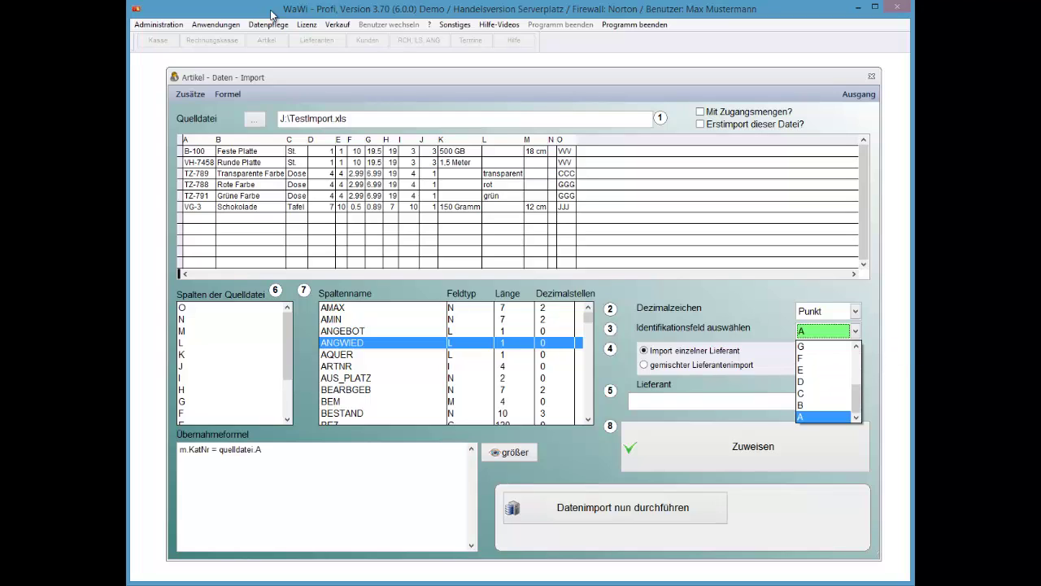
key(Return)
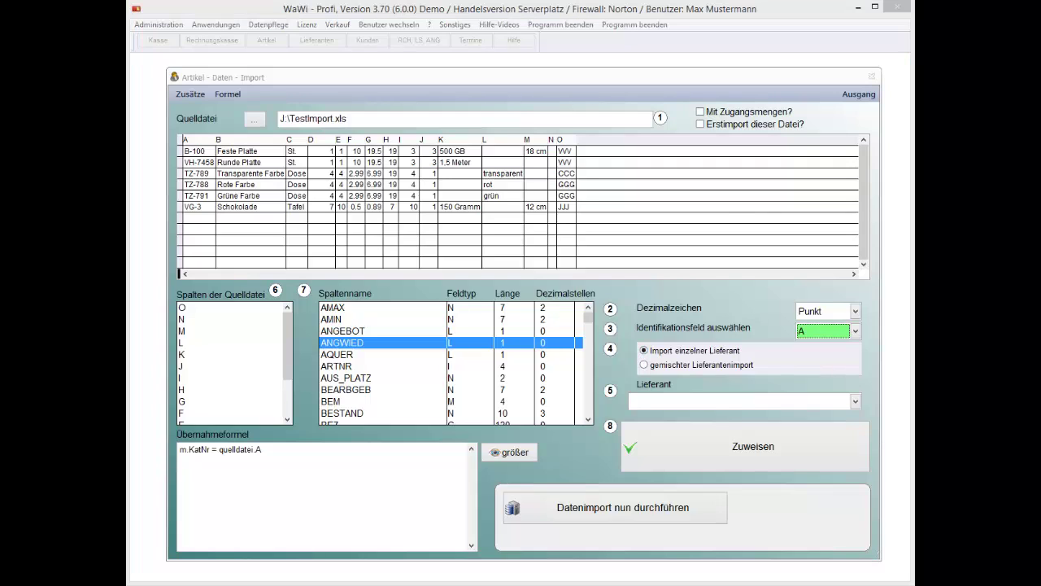
Try out the option marking this as the file's first import, clear it again, and choose Hauslieferant as the supplier.
click(703, 128)
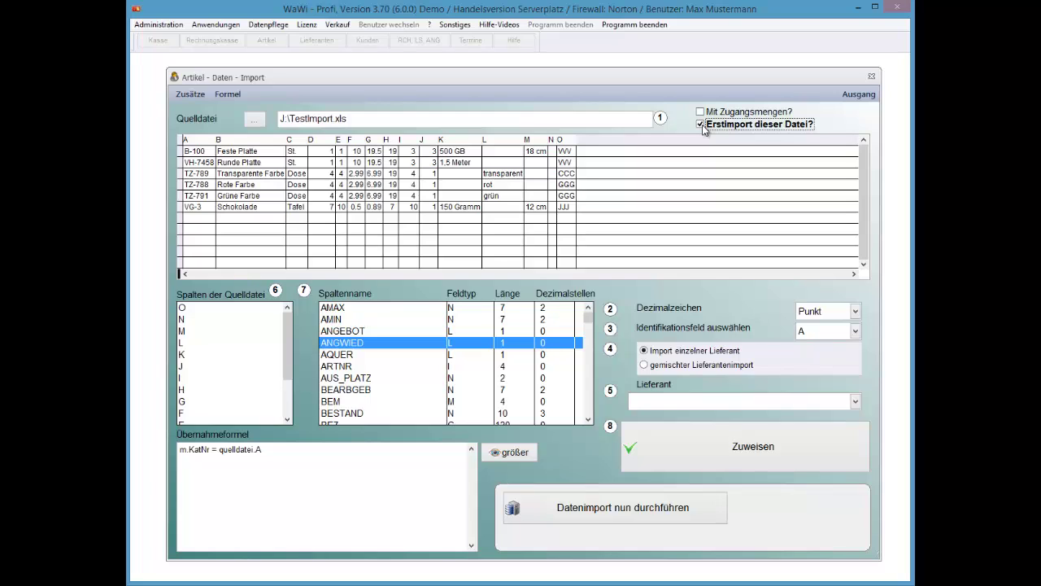
click(705, 128)
key(F4)
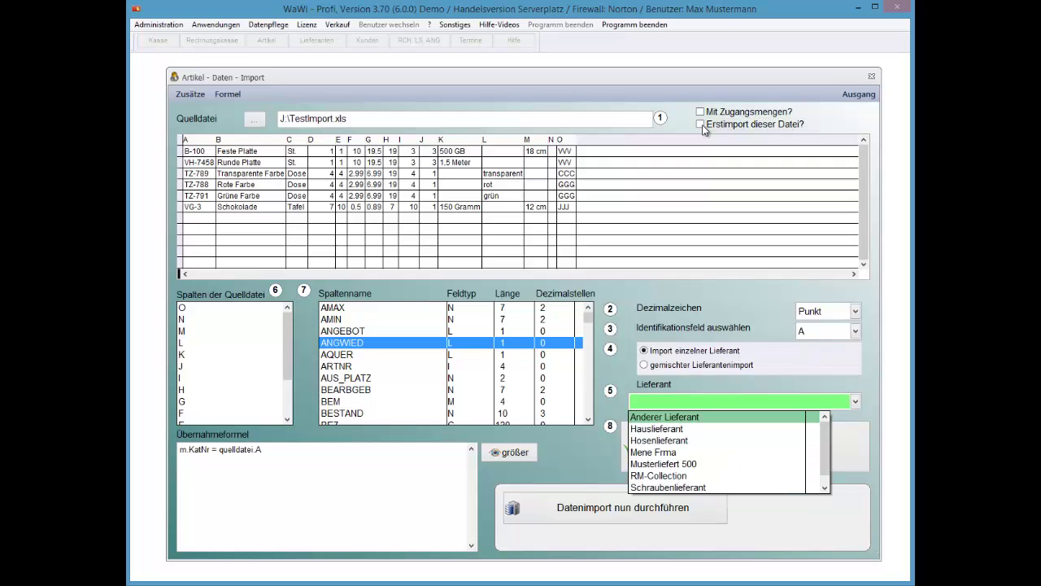
key(Down)
key(Return)
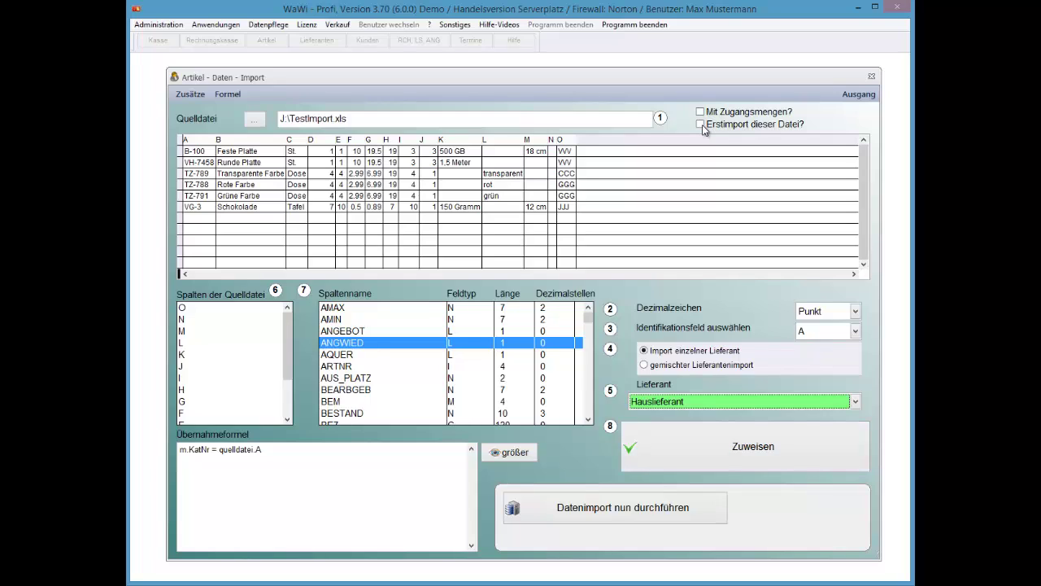
Check the Bez heading in the Excel workbook and assign source column B to the article field BEZ in the import form.
key(Tab)
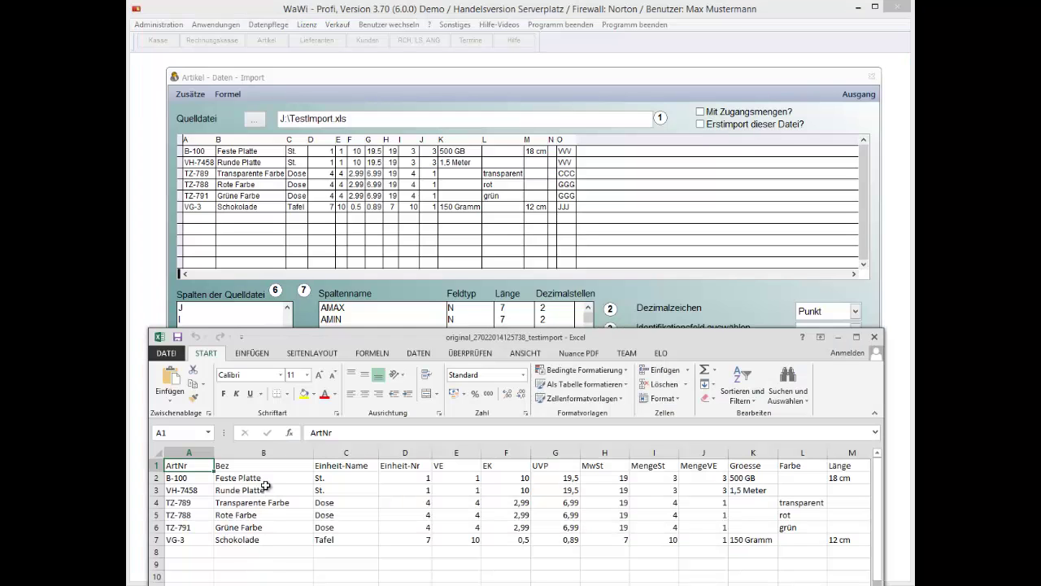
click(257, 467)
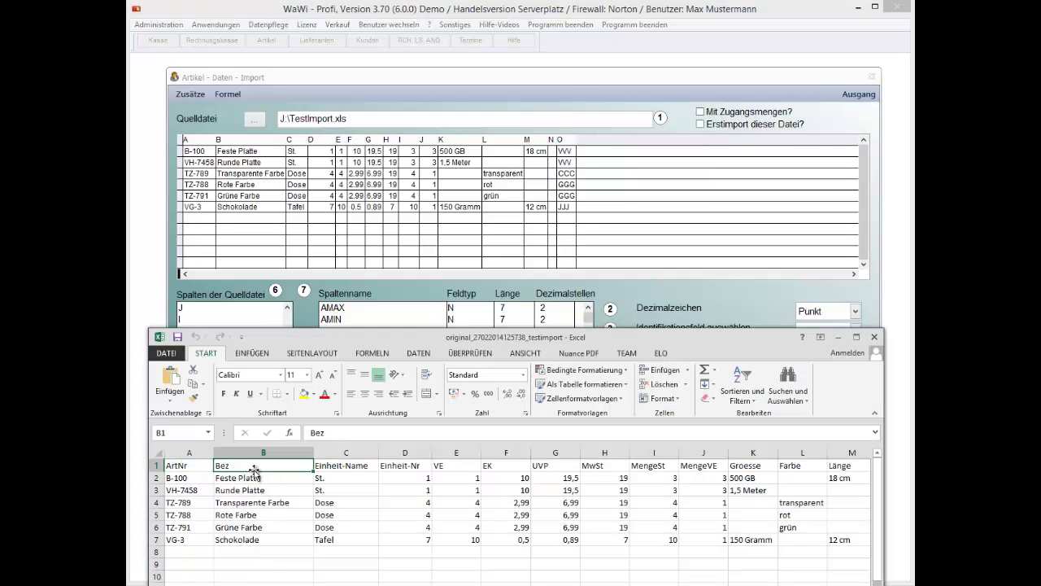
click(345, 96)
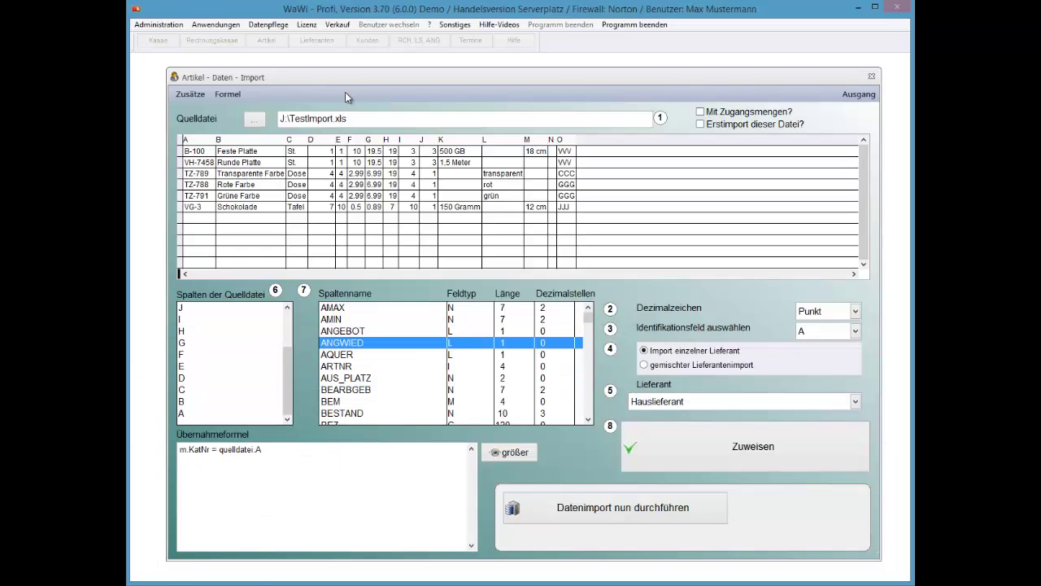
key(Down)
key(Down)
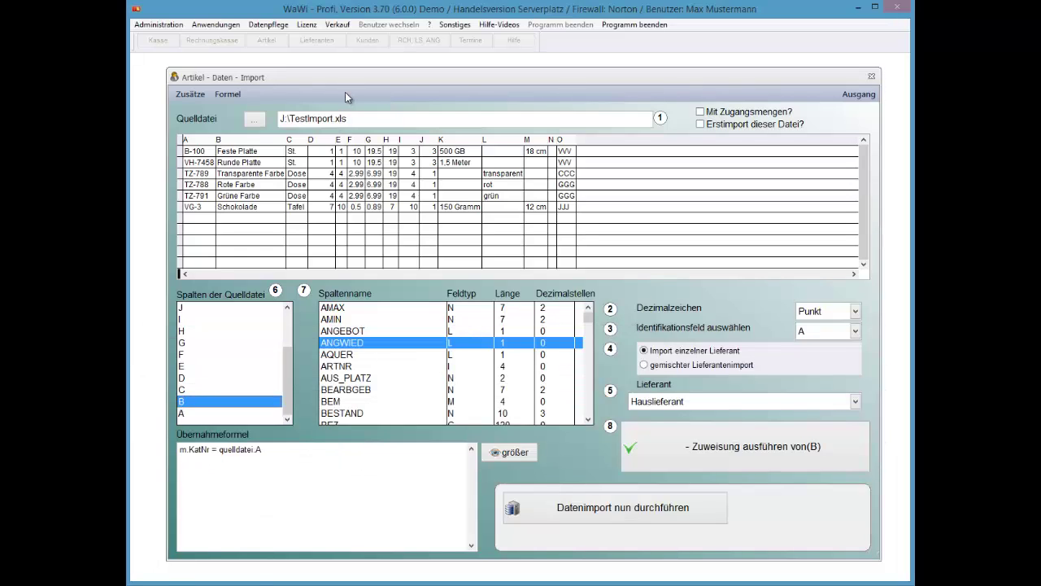
key(Down)
key(Down)
key(Down)
key(Down)
key(Down)
key(Down)
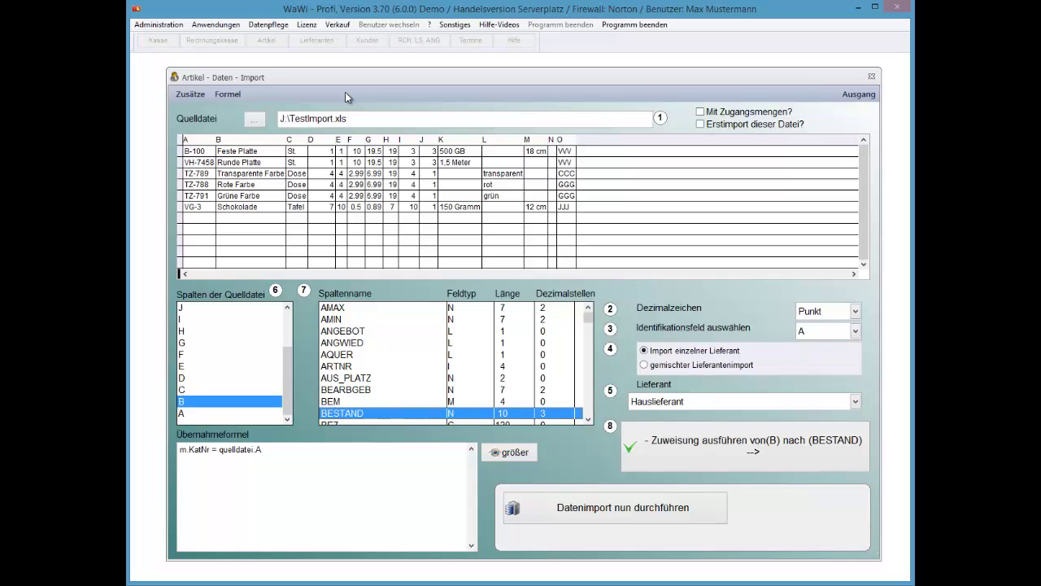
scroll(346, 93, down, 4)
key(Down)
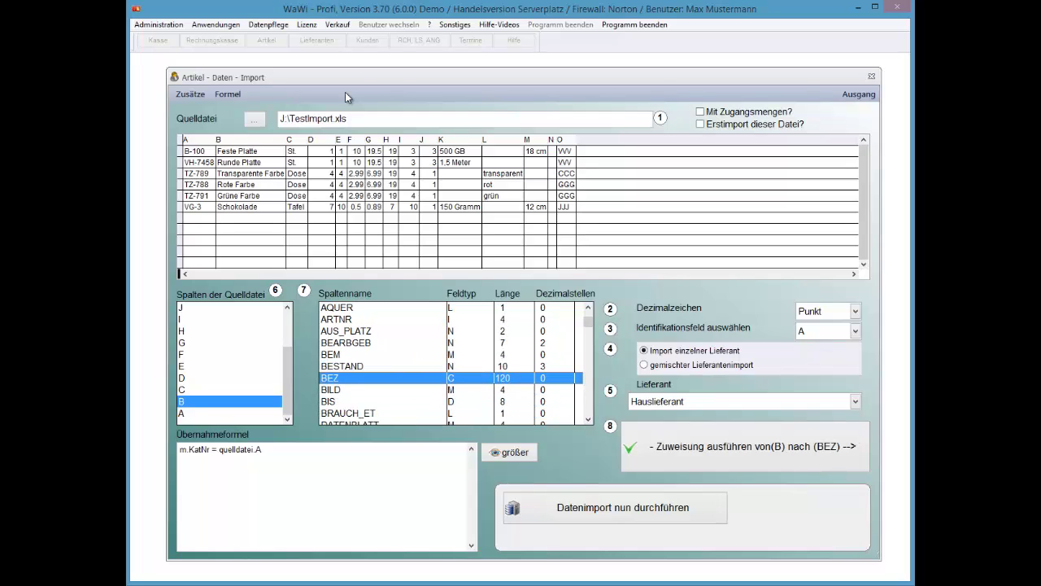
key(alt+Tab)
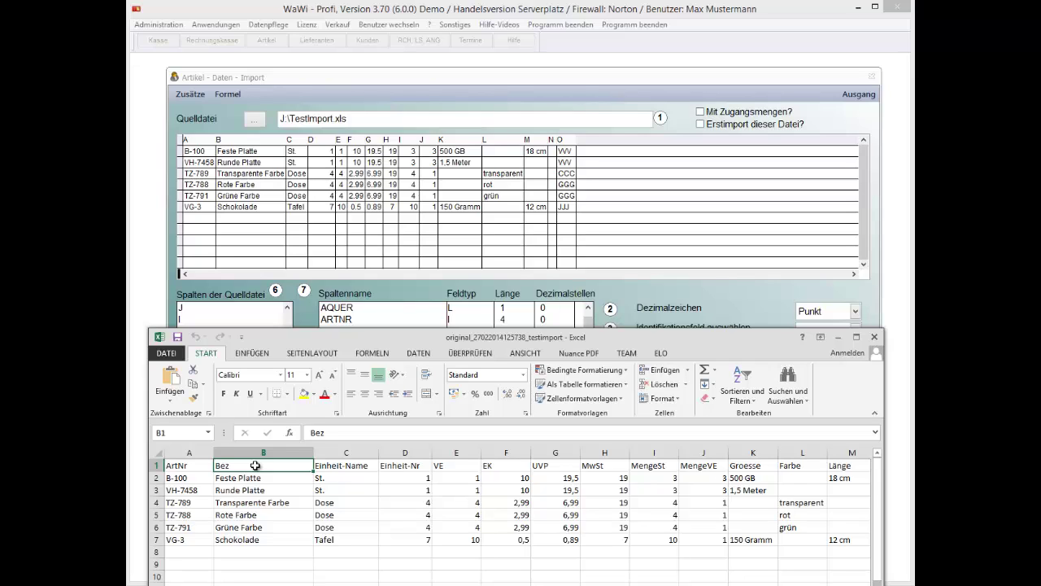
click(516, 79)
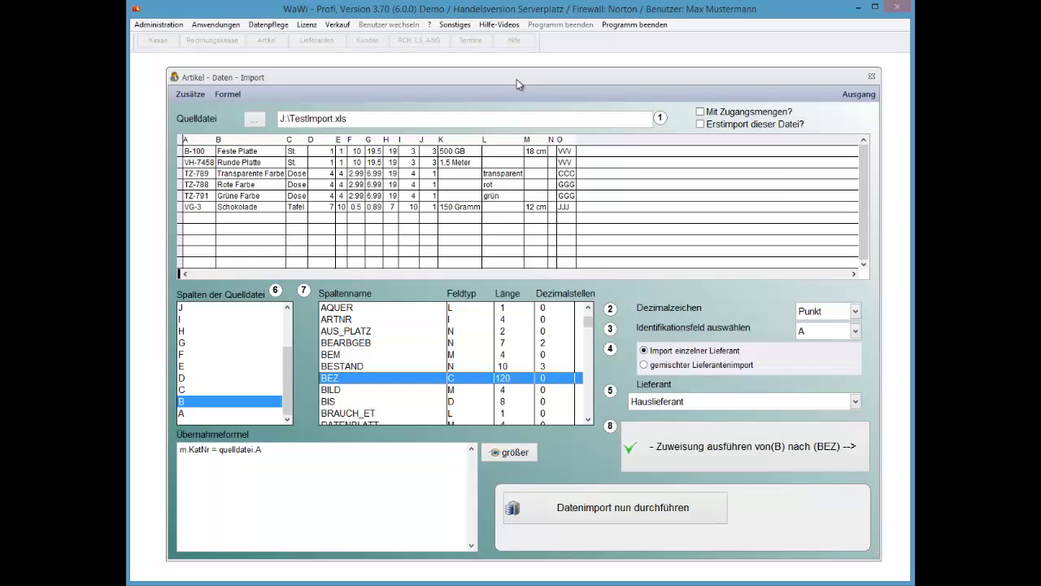
key(Return)
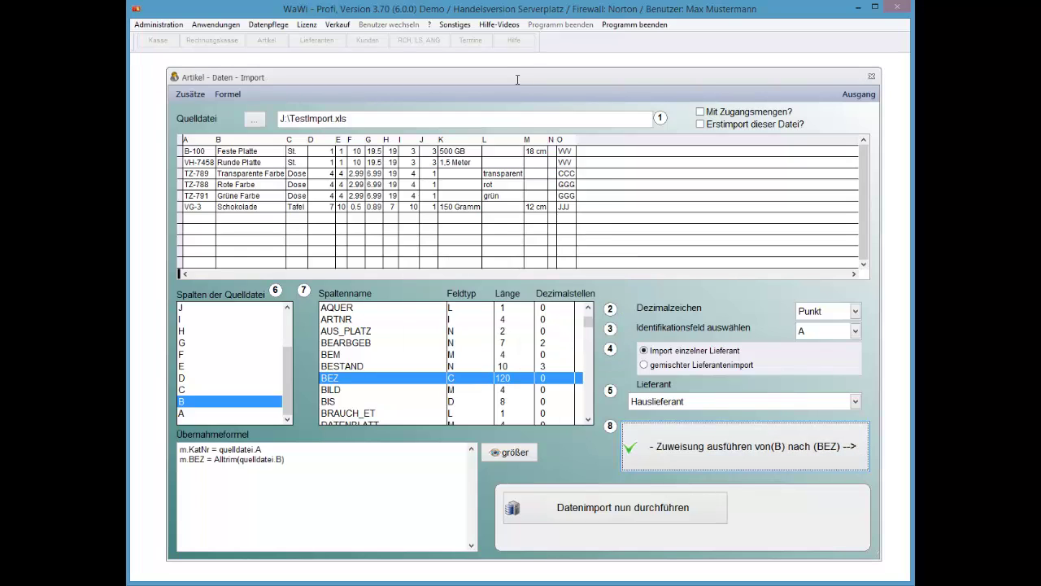
Select source column C and compare the Einheit-Name column in Excel with the meaning and value type of Einheit in the structure document.
key(Tab)
key(shift+Home)
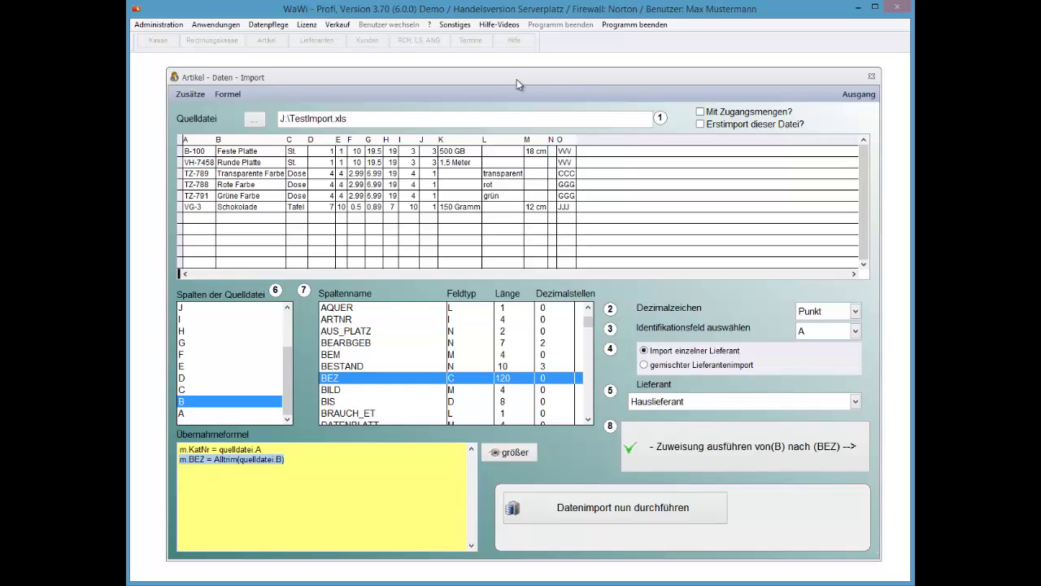
key(Up)
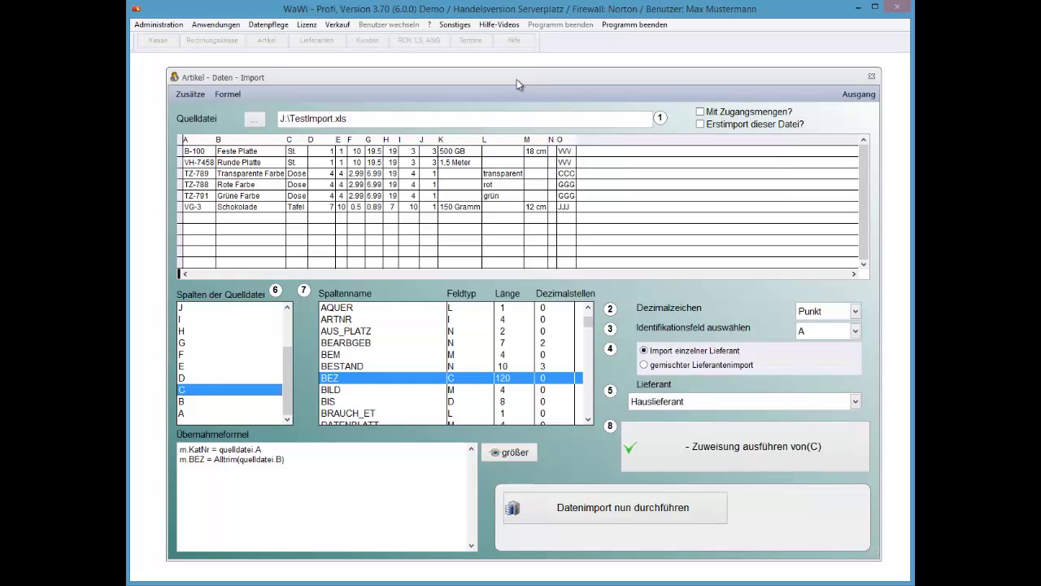
key(alt+Tab)
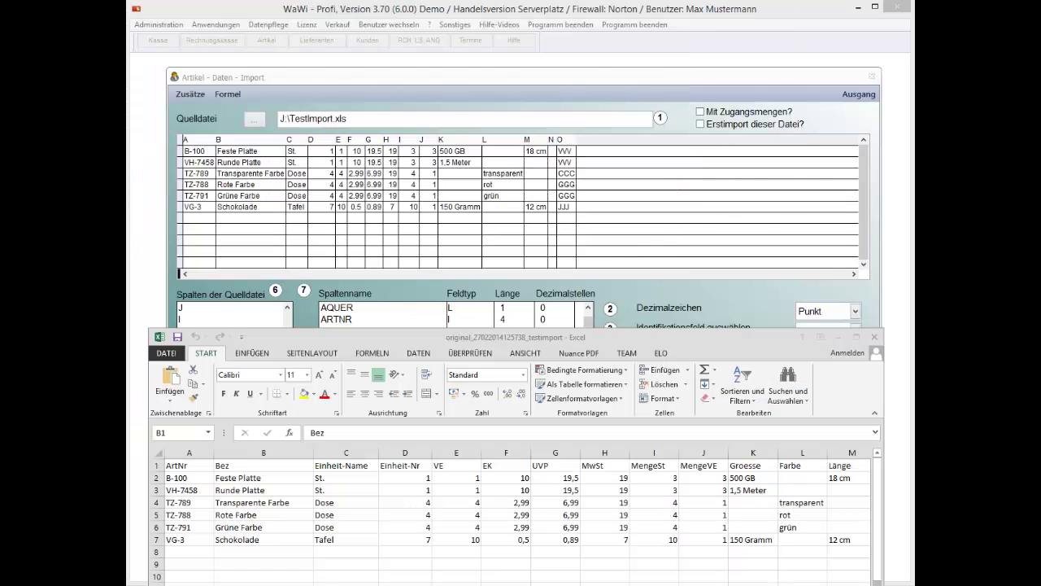
click(340, 476)
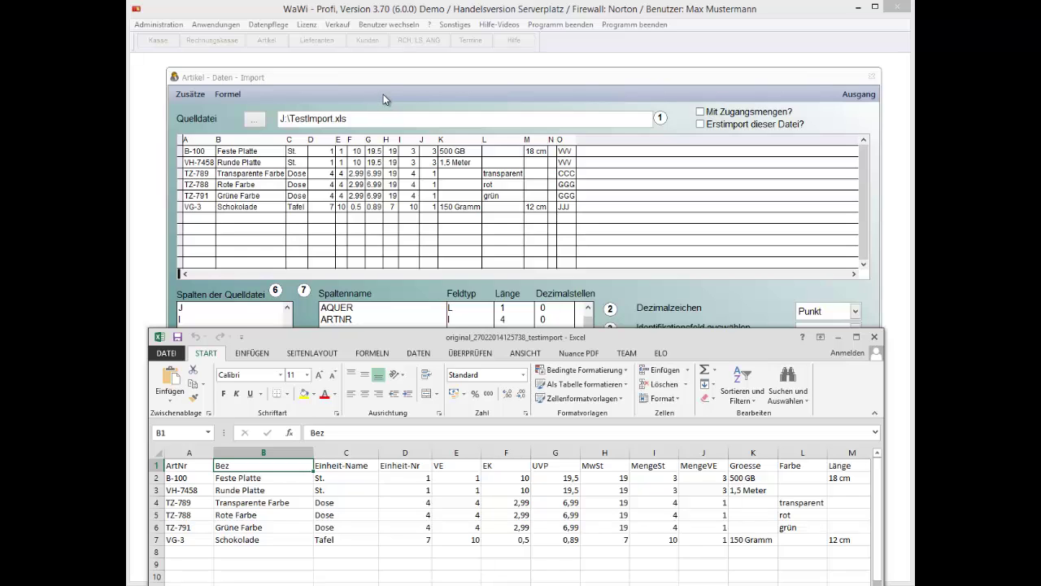
key(alt+Tab)
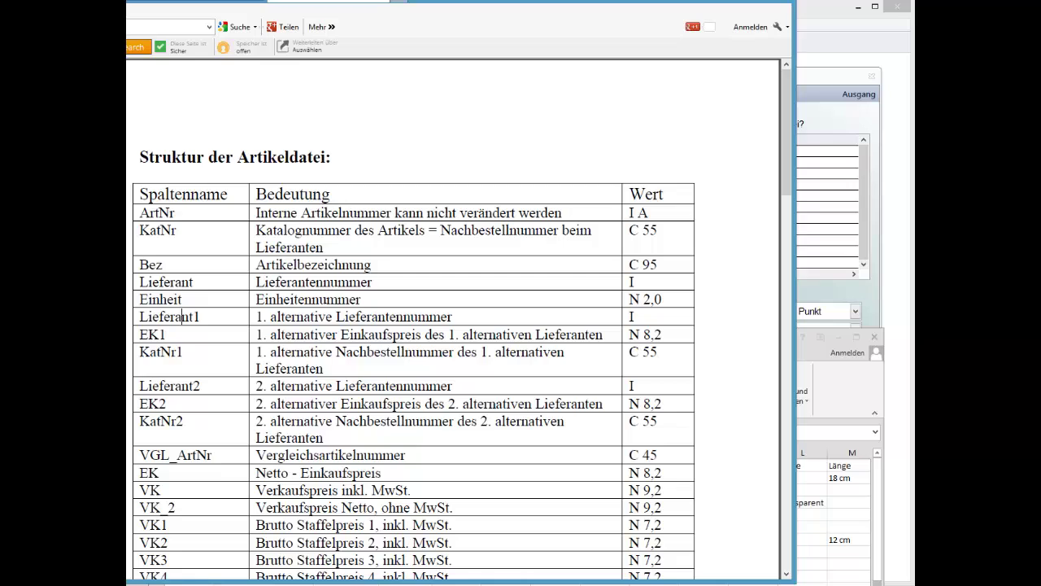
drag(361, 300, 255, 299)
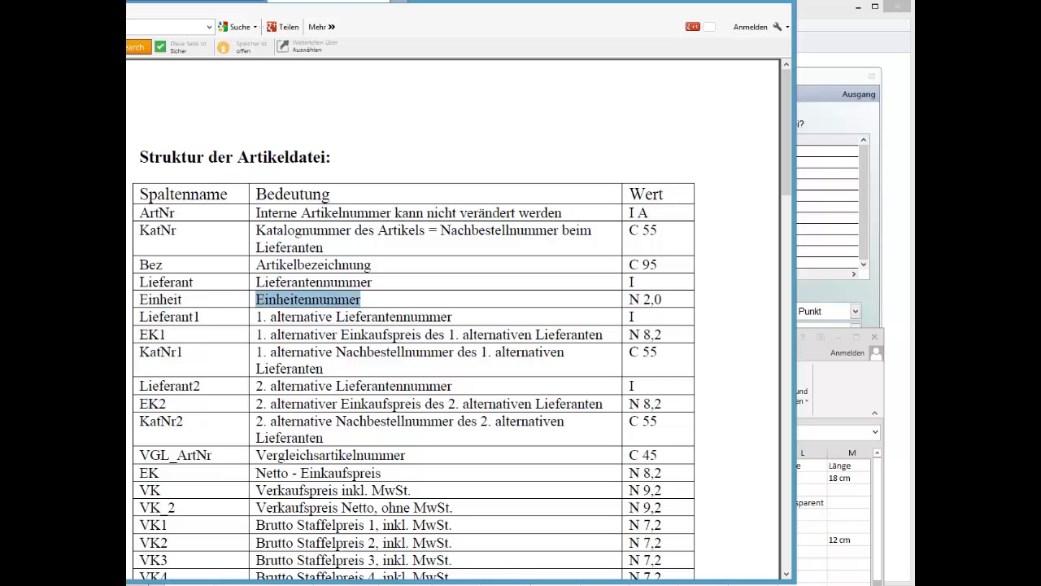
drag(629, 300, 663, 299)
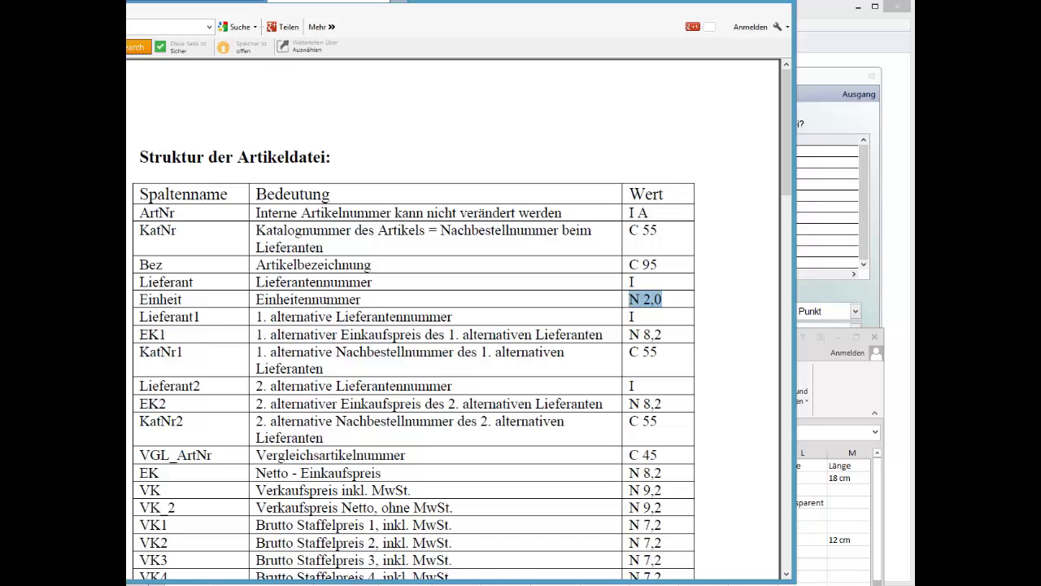
key(alt+Tab)
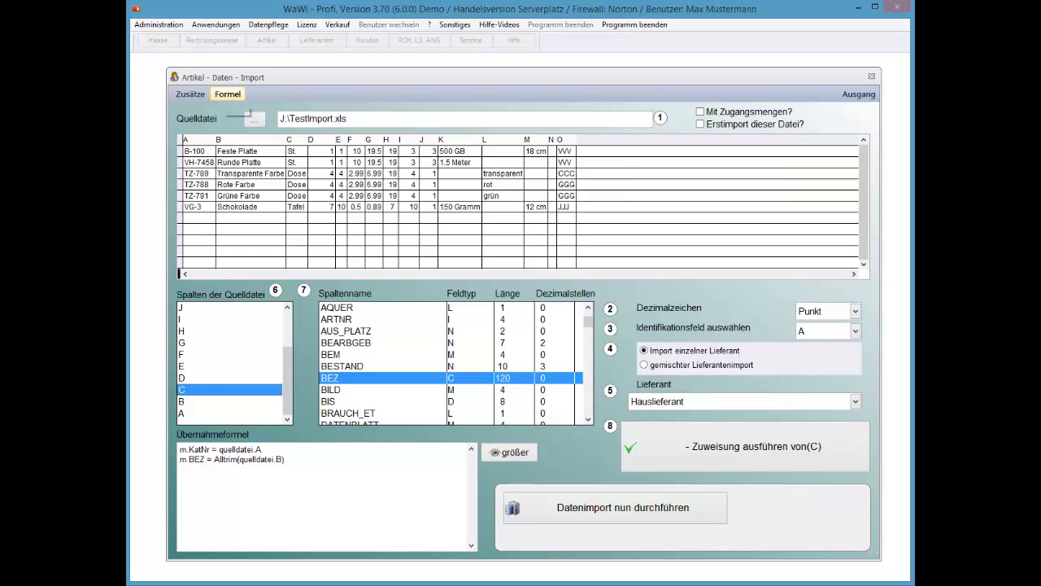
Start creating a unit formula in the import form with source column c as the one containing the unit names.
click(228, 94)
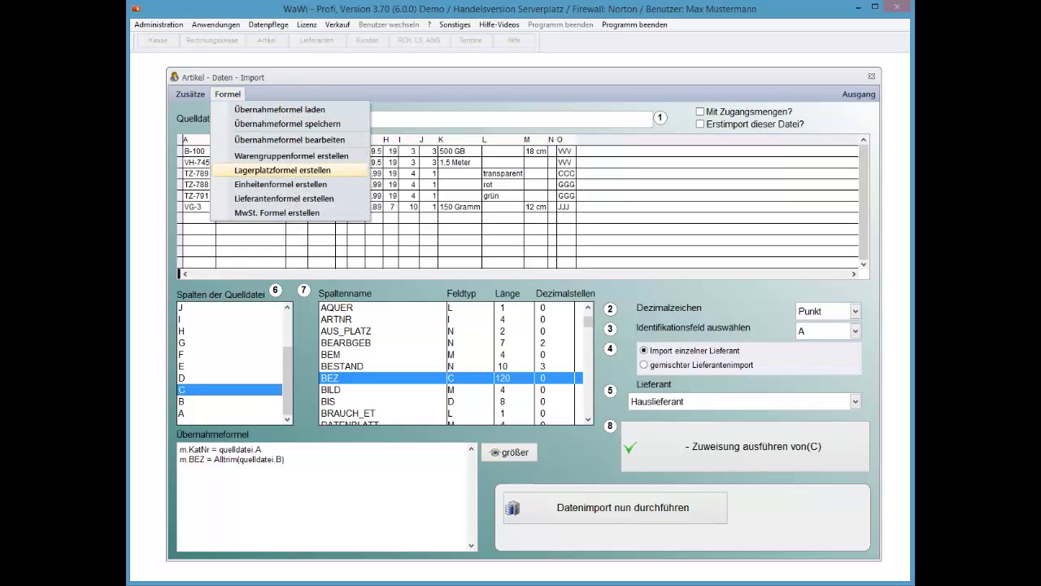
click(281, 184)
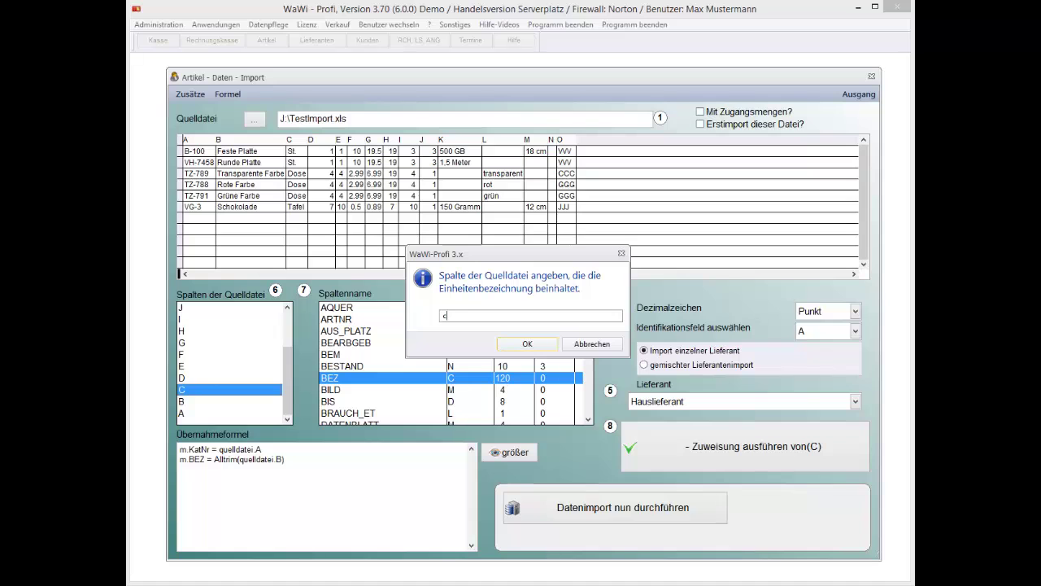
key(Return)
click(527, 334)
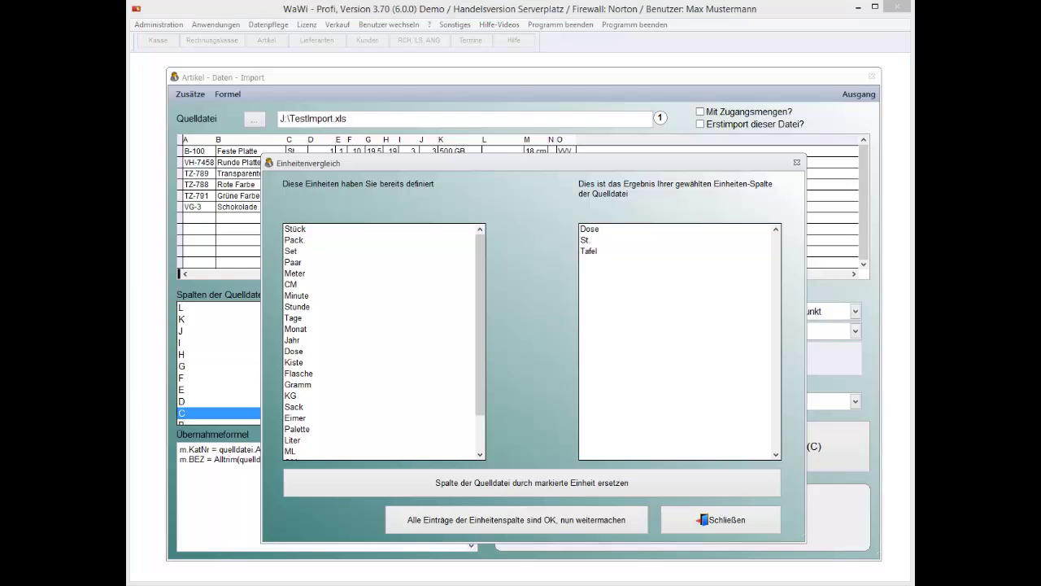
Look through the already defined units in the unit comparison for counterparts to the source units Dose, St. and Tafel.
click(357, 280)
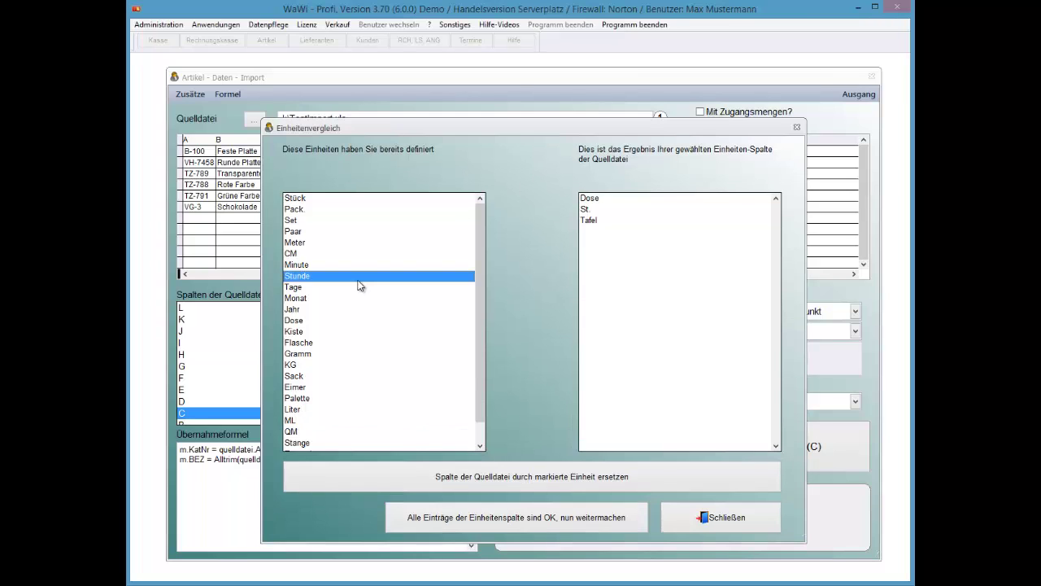
scroll(357, 280, down, 1)
scroll(358, 281, down, 1)
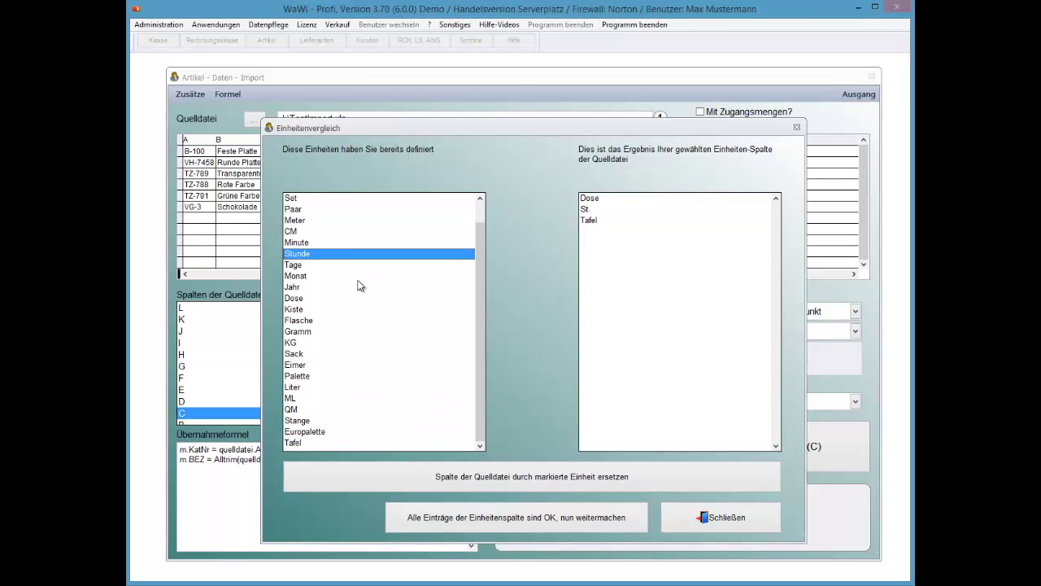
Replace the source unit St. with the defined unit Stück in the unit comparison.
scroll(361, 285, up, 2)
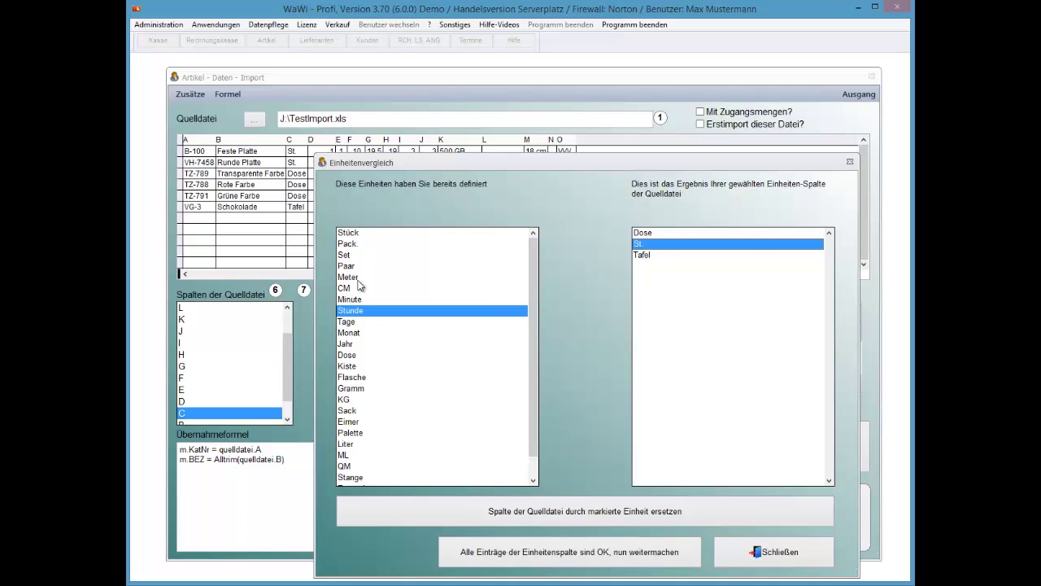
key(Home)
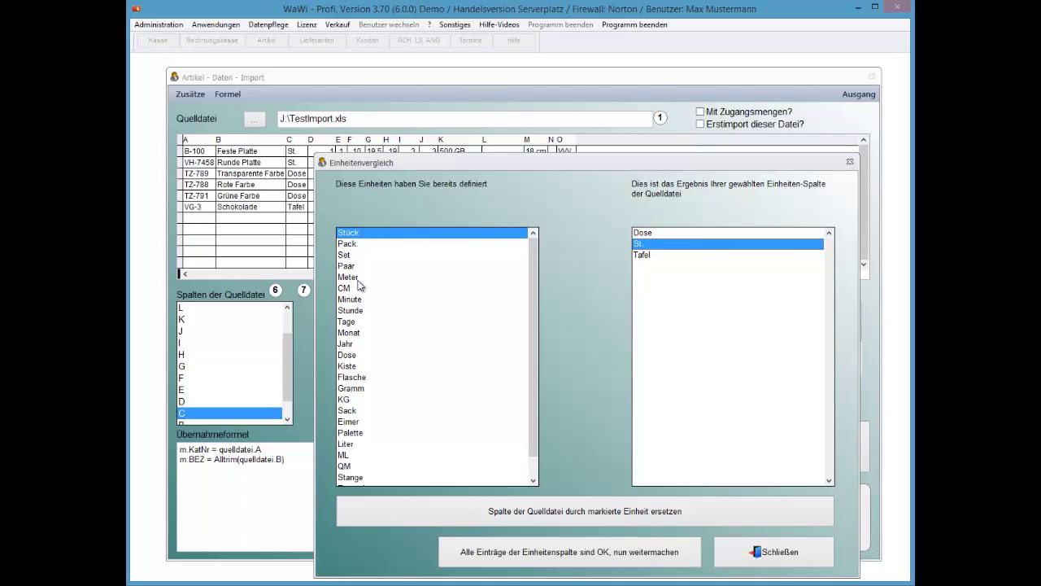
key(Tab)
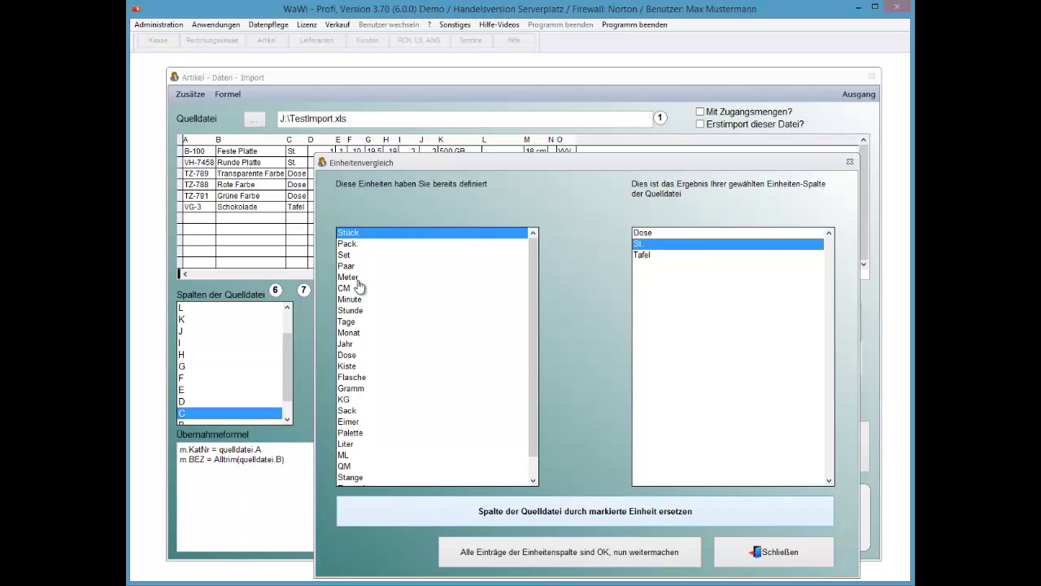
key(Tab)
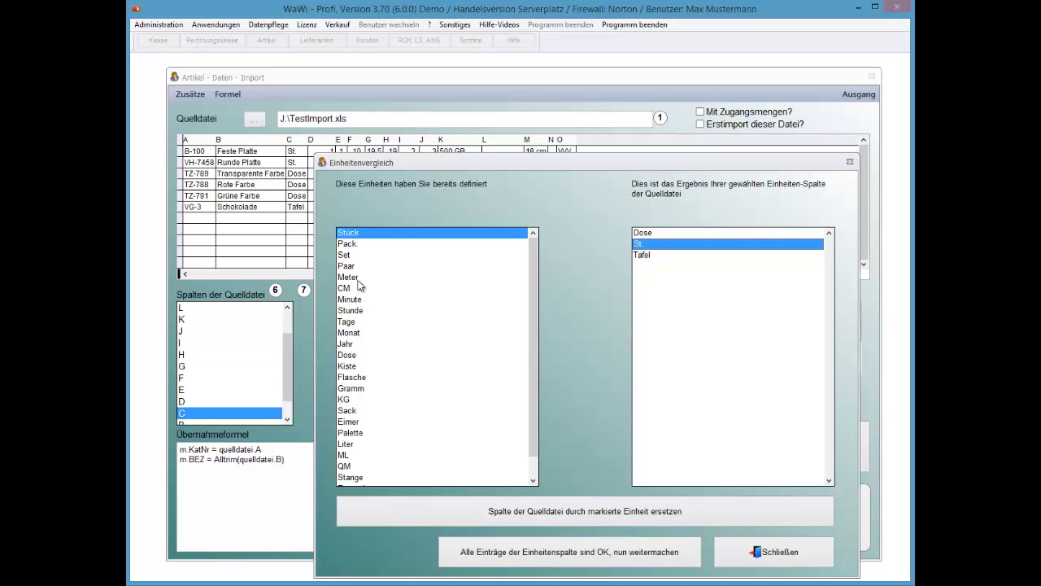
key(Tab)
key(Return)
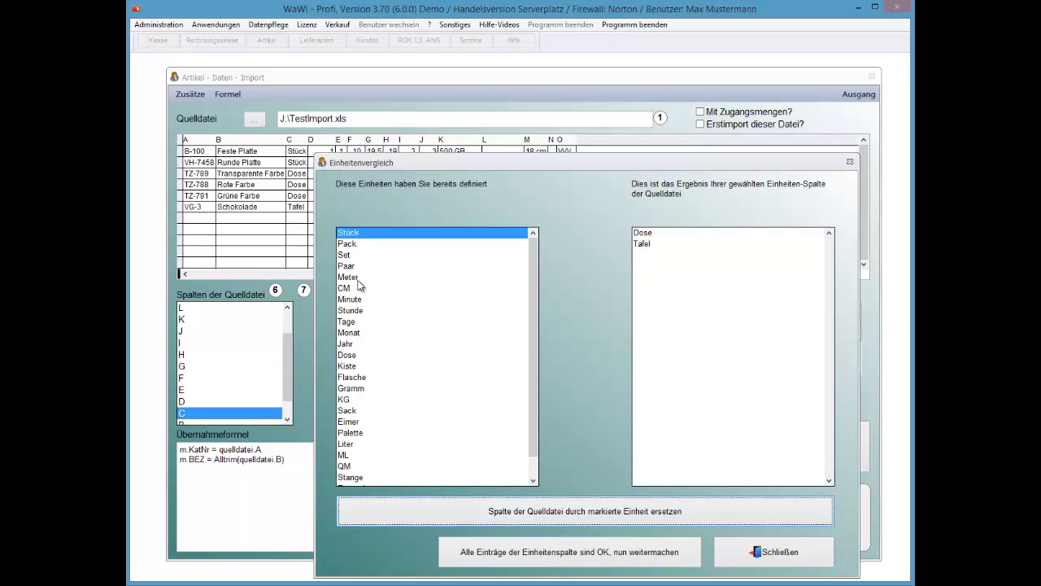
Match the source unit Dose with the defined unit Dose in the unit comparison.
key(Tab)
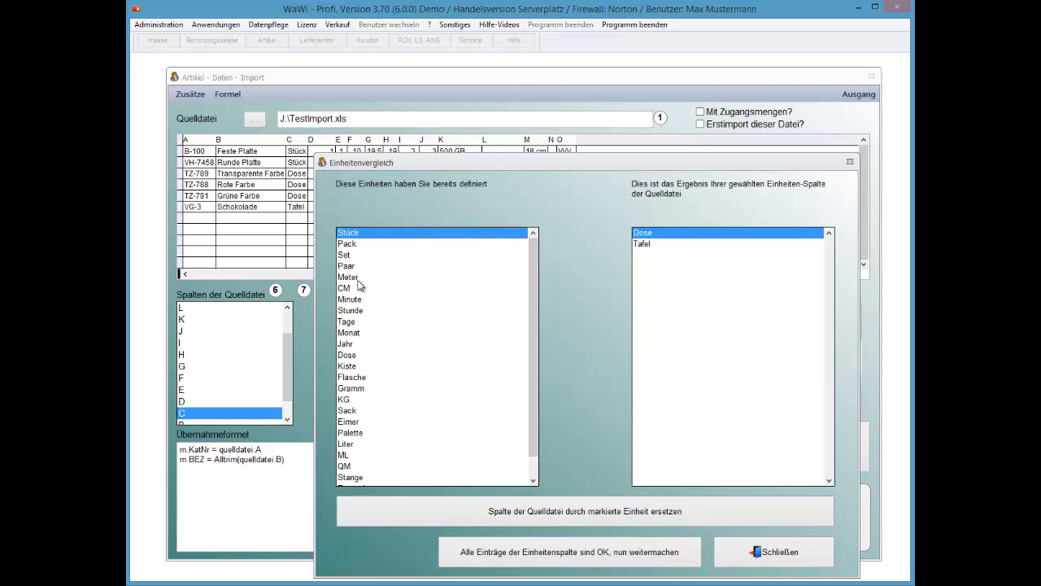
scroll(359, 284, down, 1)
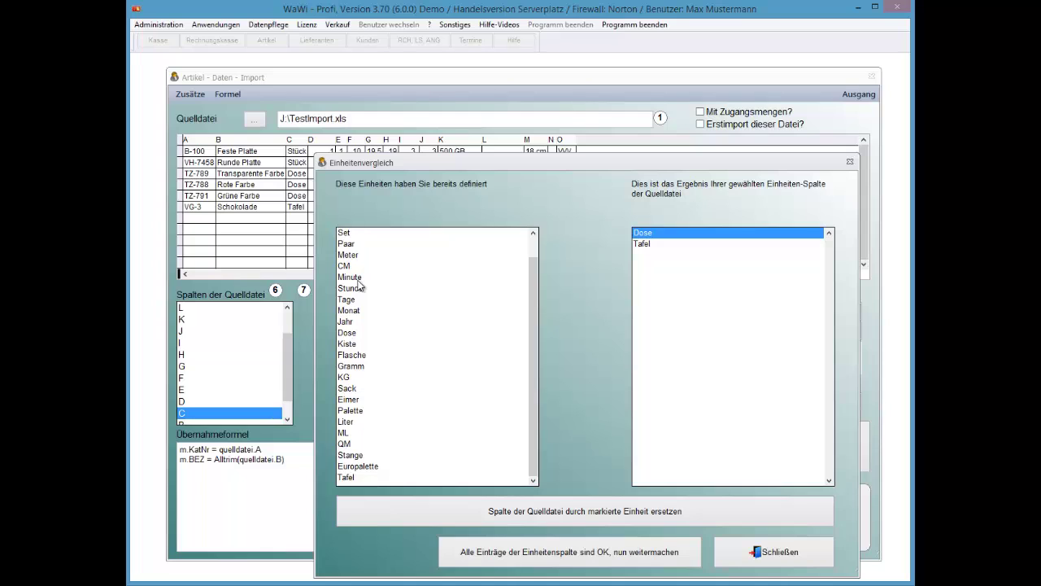
key(d)
key(Tab)
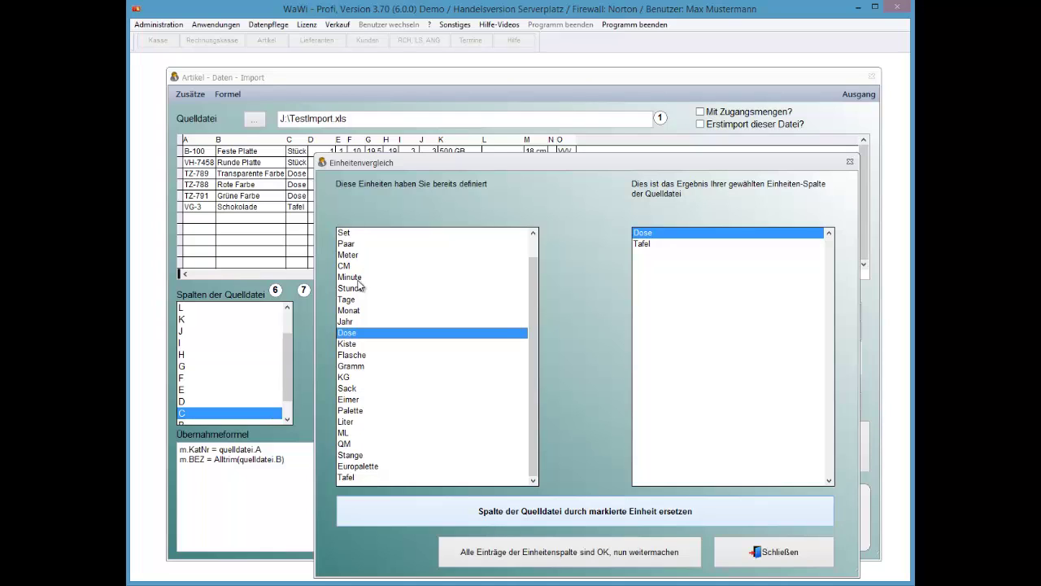
key(Return)
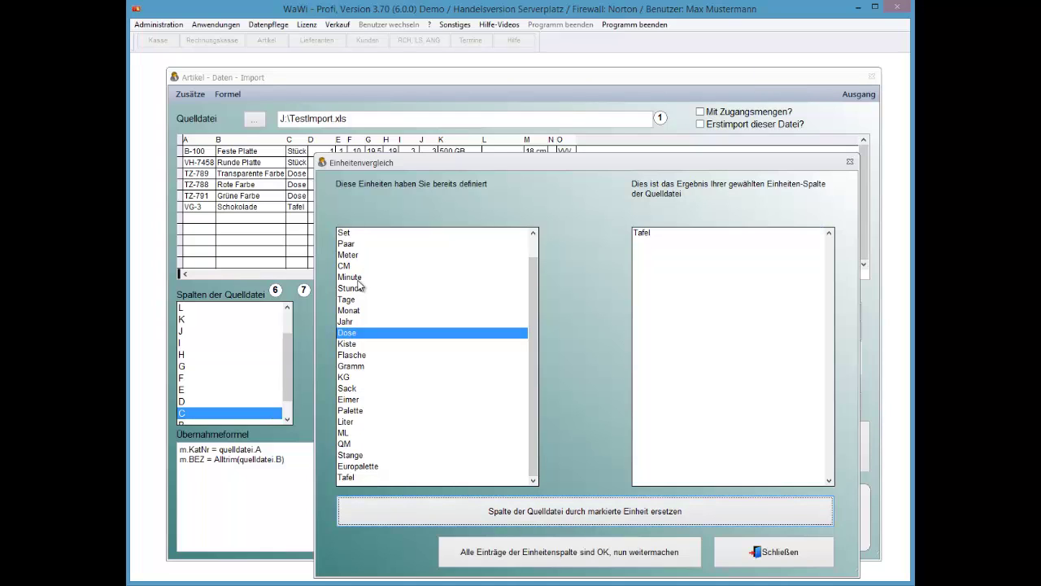
Match the source unit Tafel with the defined unit Tafel in the unit comparison.
key(Tab)
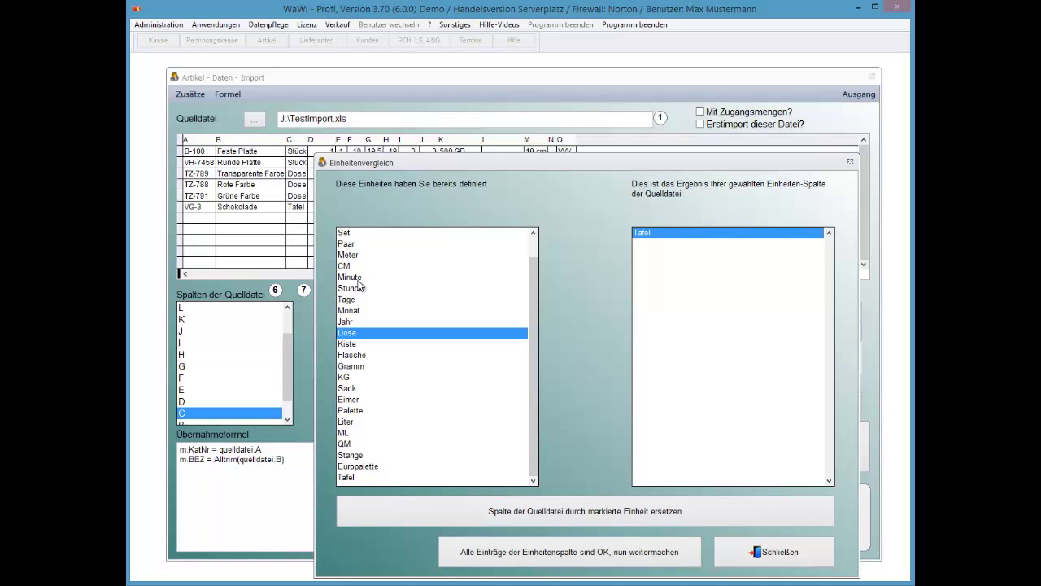
key(Return)
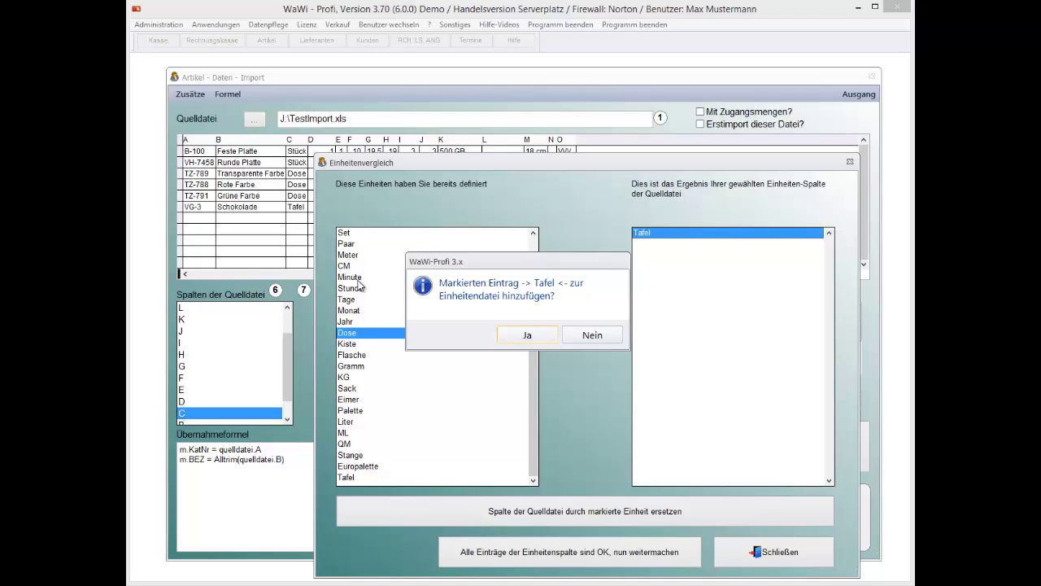
key(Return)
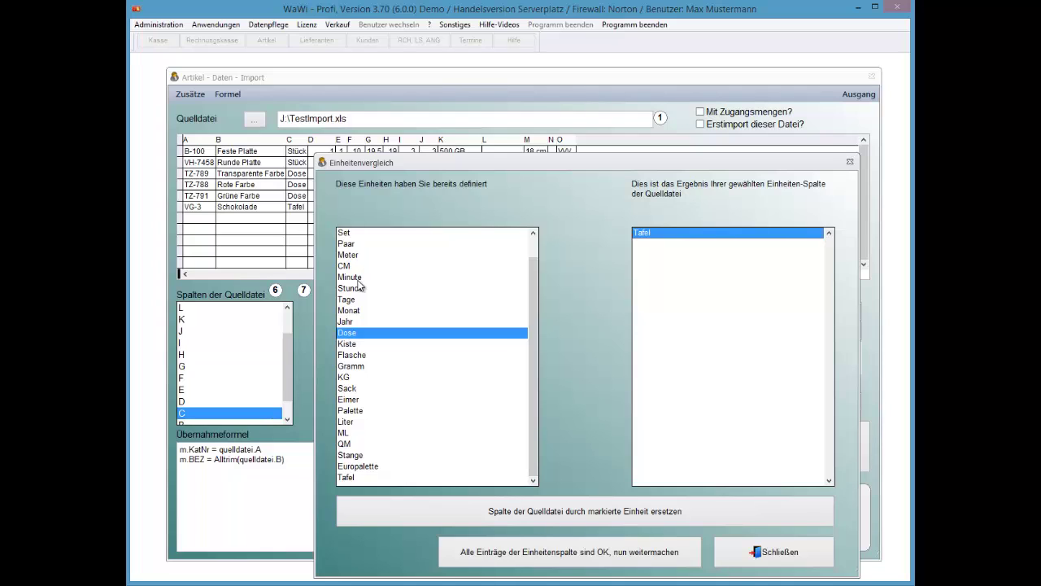
key(End)
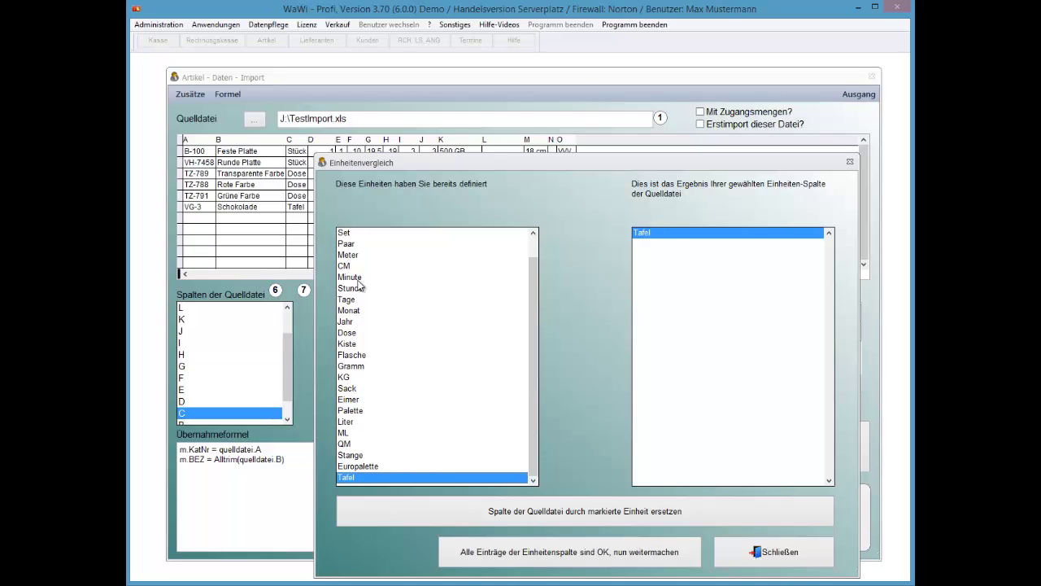
key(Return)
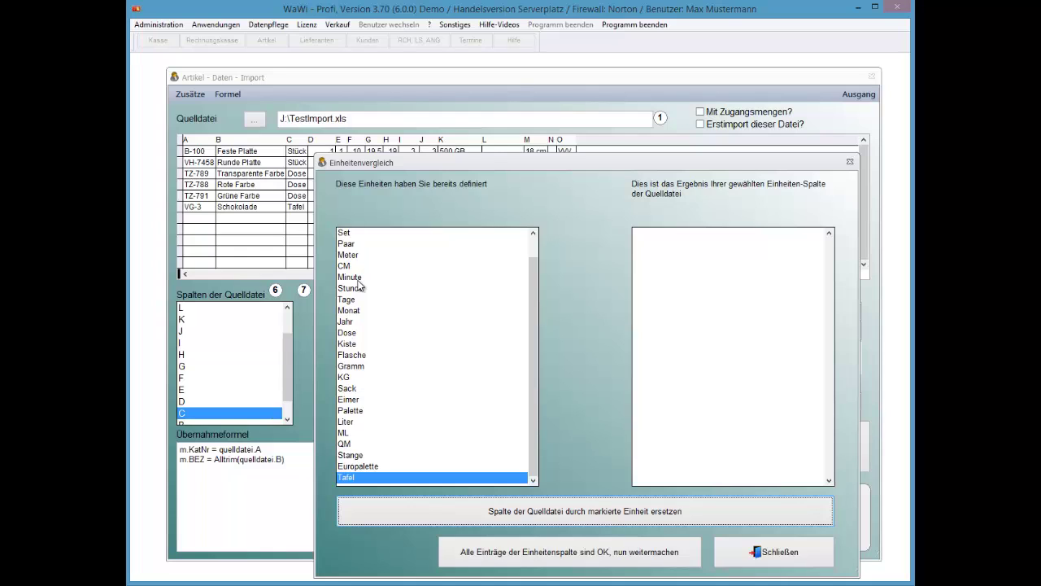
Confirm that all unit column entries are OK and continue to generate the unit formula for source column c.
key(Tab)
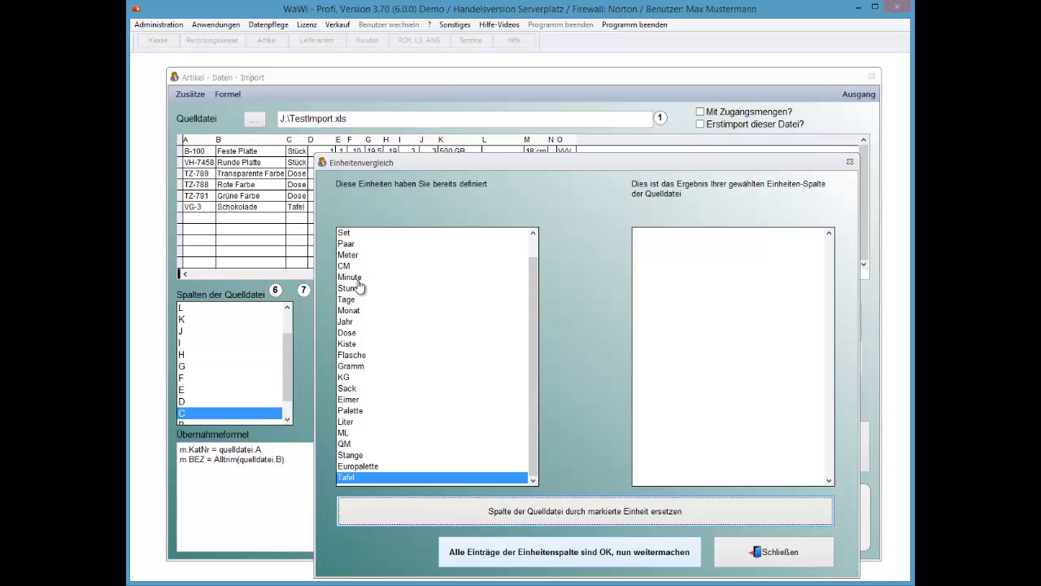
key(Return)
key(Return)
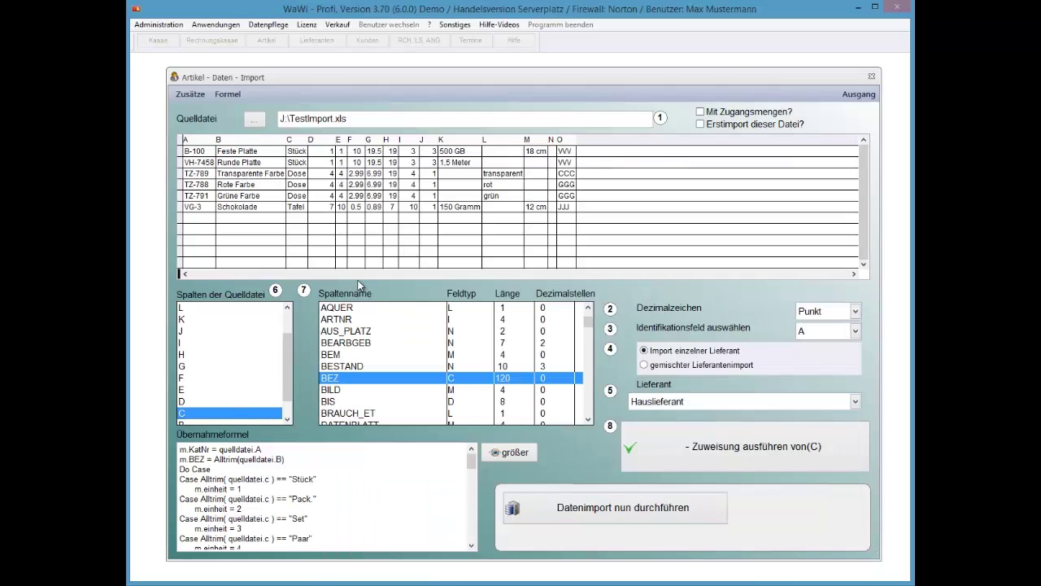
Open the enlarged transfer formula and examine which m.einheit numbers the Case lines give to units such as Set and Minute.
click(509, 452)
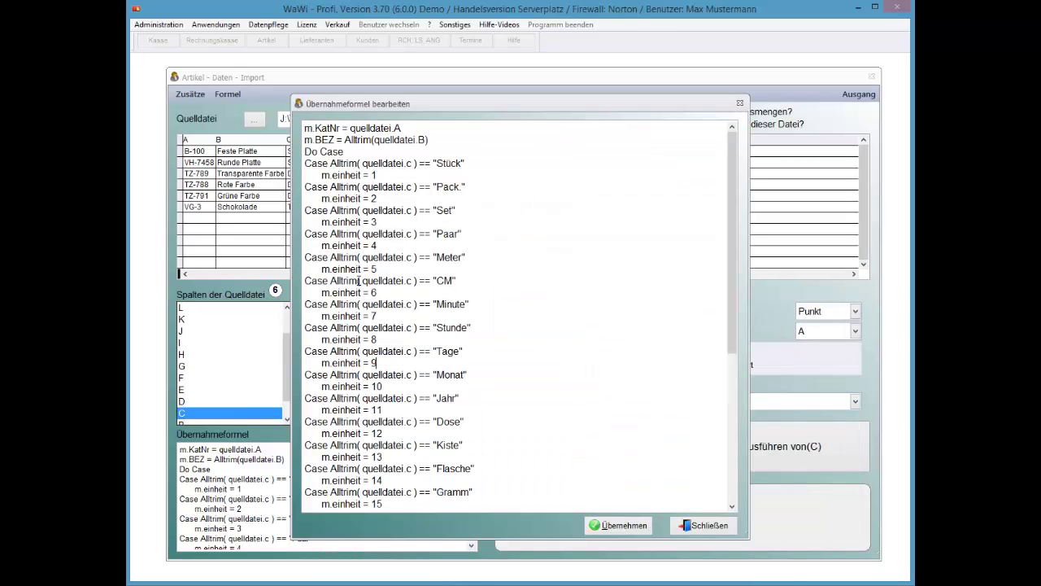
drag(304, 152, 305, 222)
click(455, 210)
double_click(444, 210)
key(Down)
key(End)
key(shift+Home)
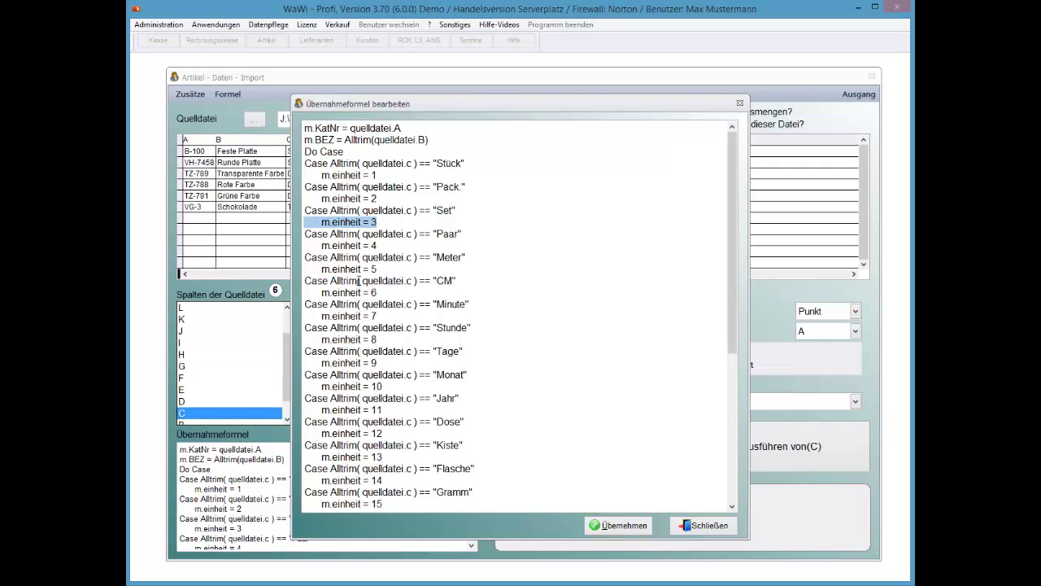
key(Down)
key(Down)
key(Down)
key(Down)
key(Down)
key(Down)
key(Down)
key(End)
key(Left)
key(shift+Left)
key(shift+Left)
key(shift+Left)
key(shift+Left)
key(shift+Left)
key(shift+Left)
key(Down)
key(End)
key(shift+Home)
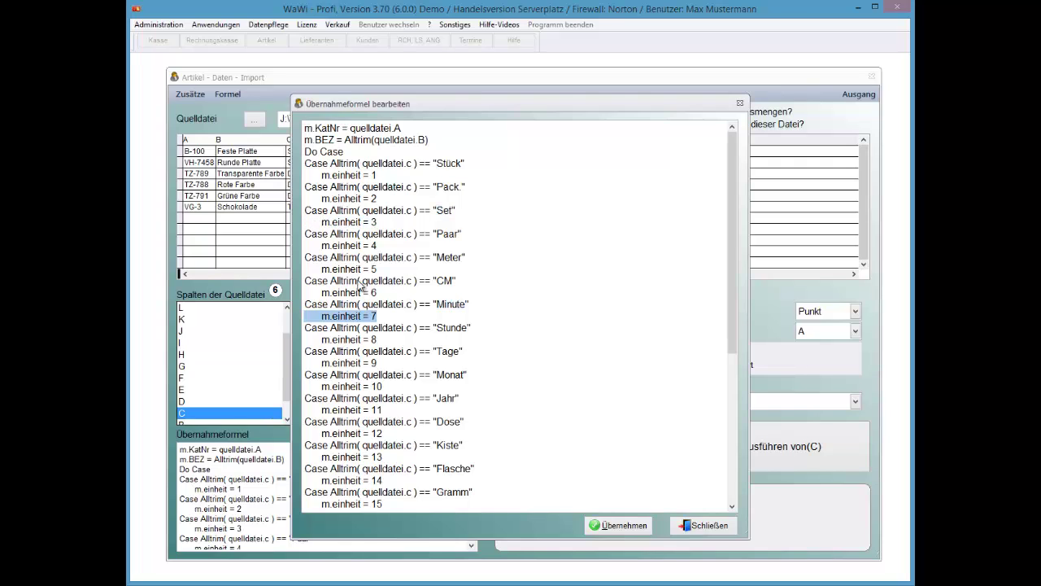
Check the Tafel case at the end of the transfer formula and accept the formula.
scroll(358, 285, down, 10)
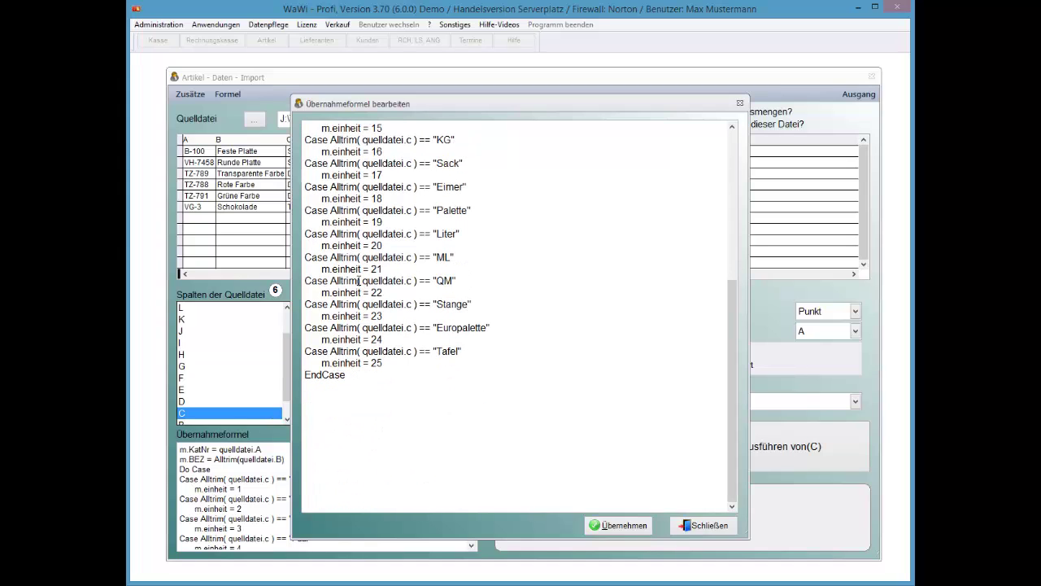
double_click(447, 352)
key(Down)
key(End)
key(shift+Home)
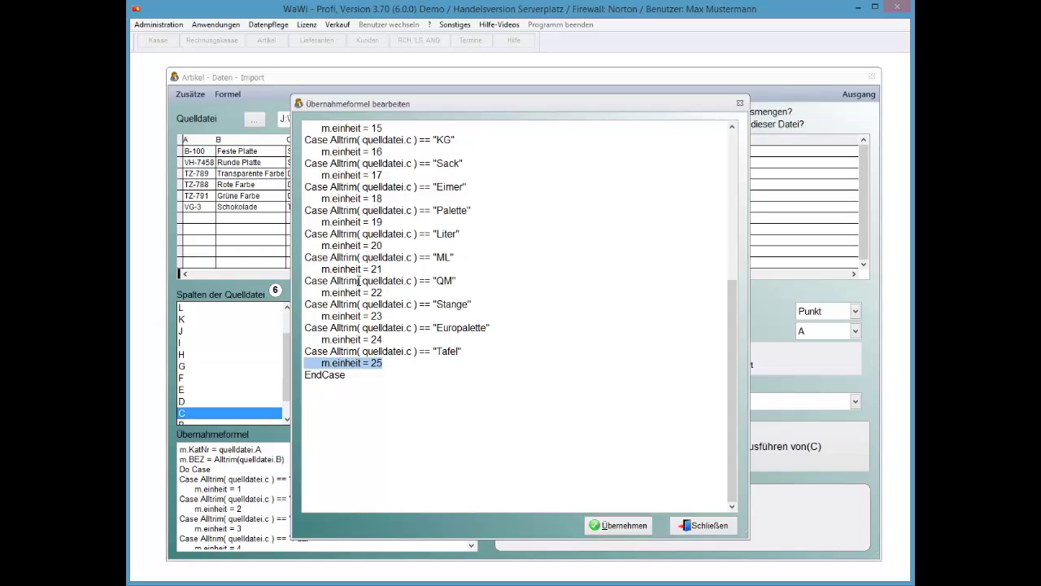
click(617, 524)
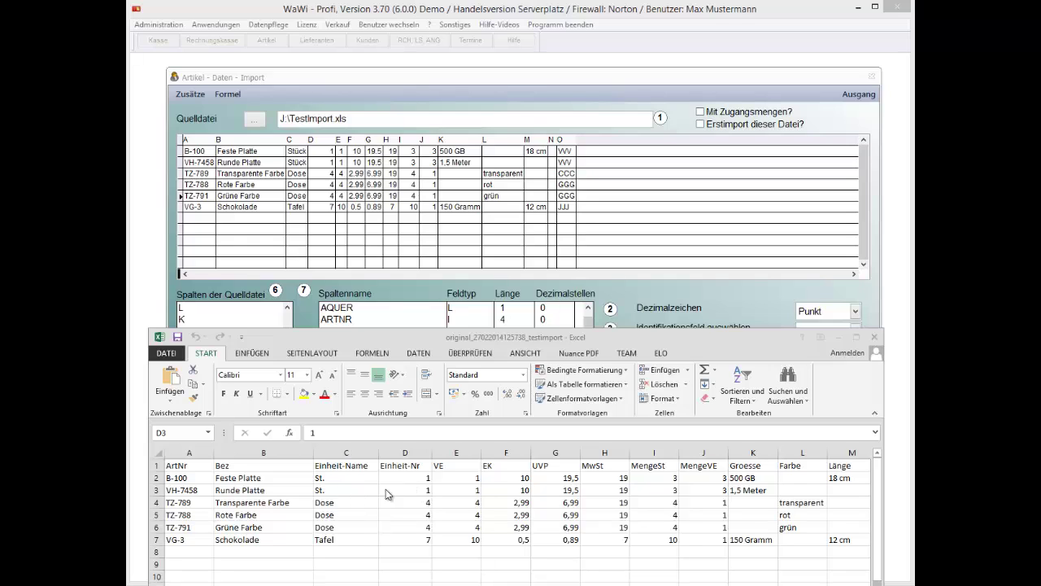
In the Excel workbook, compare the Einheit-Nr values in column D and look at the neighbouring VE column.
click(421, 486)
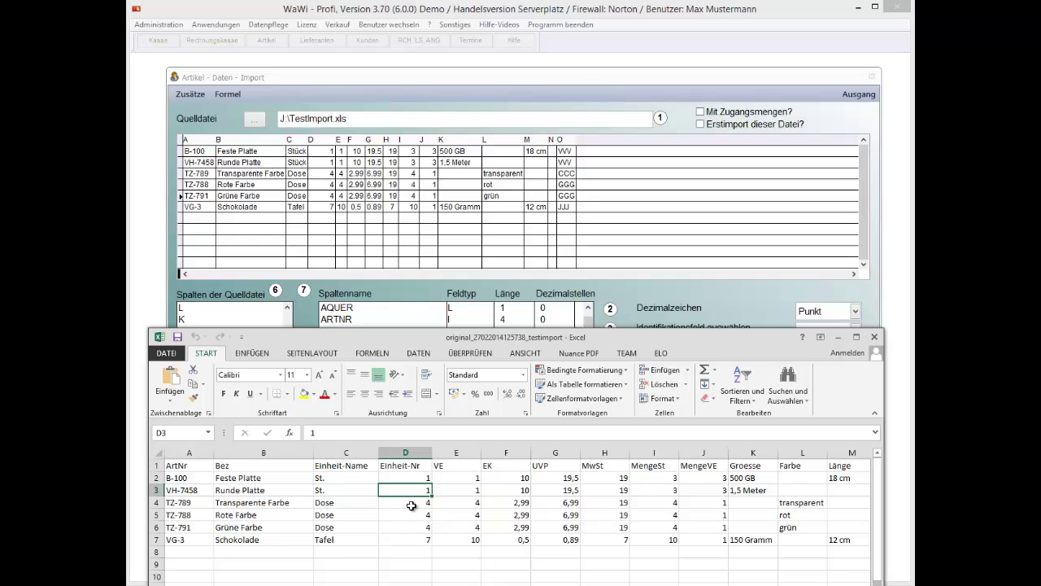
click(411, 506)
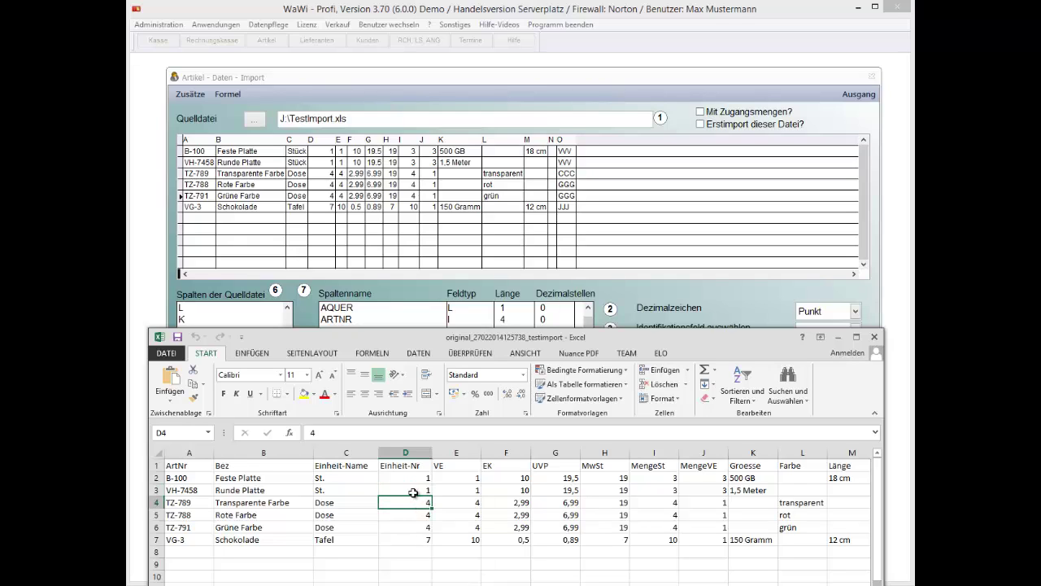
click(411, 491)
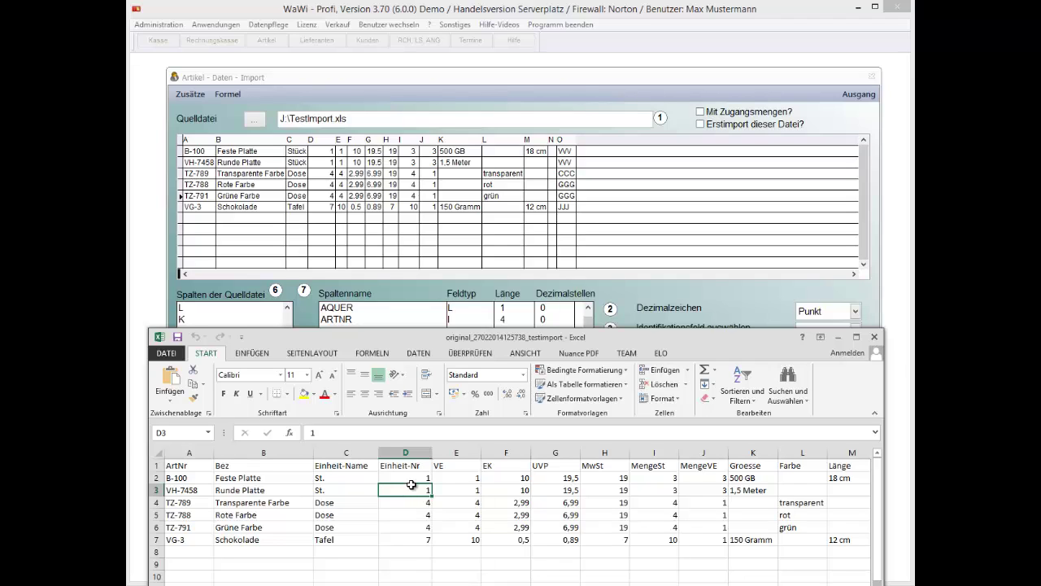
click(419, 478)
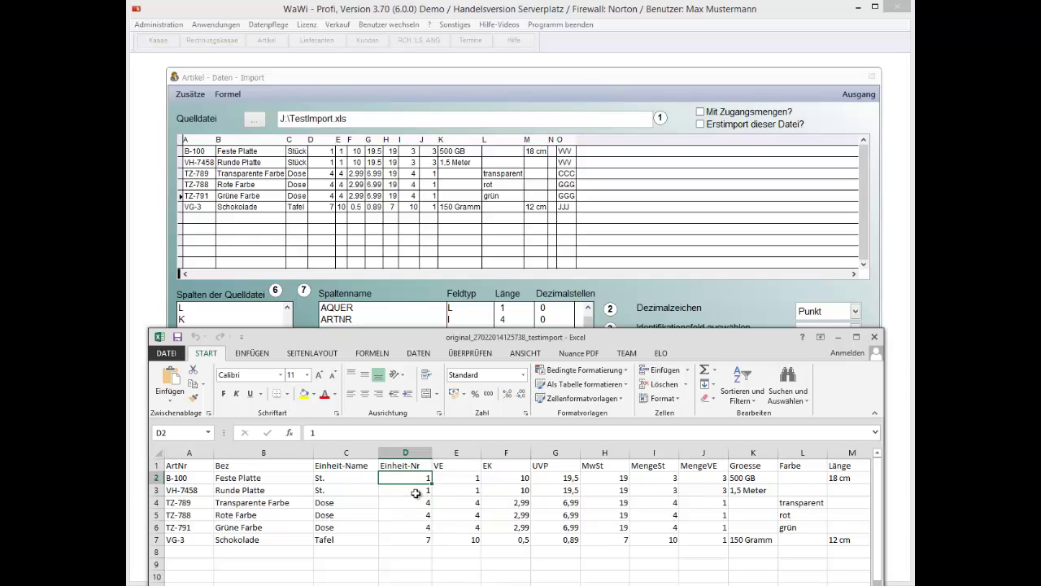
click(417, 493)
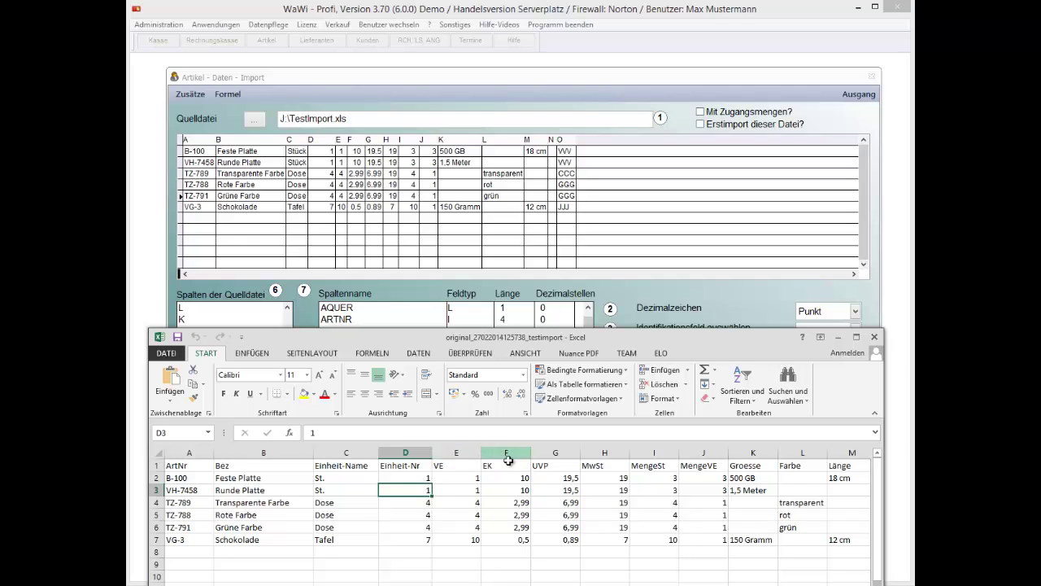
click(469, 478)
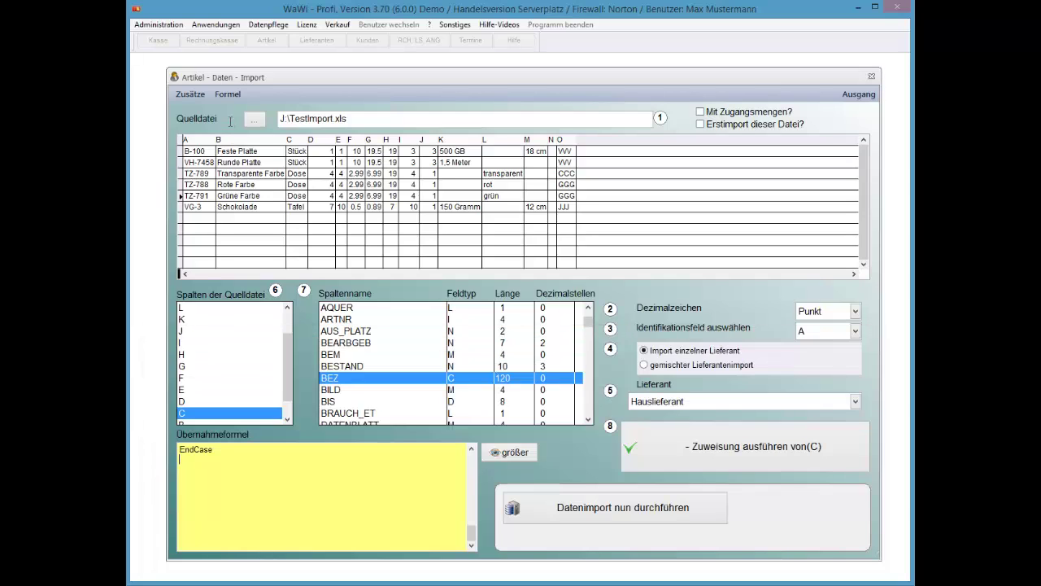
Check the VE column in the Excel workbook and assign source column E to the article field VE.
click(232, 126)
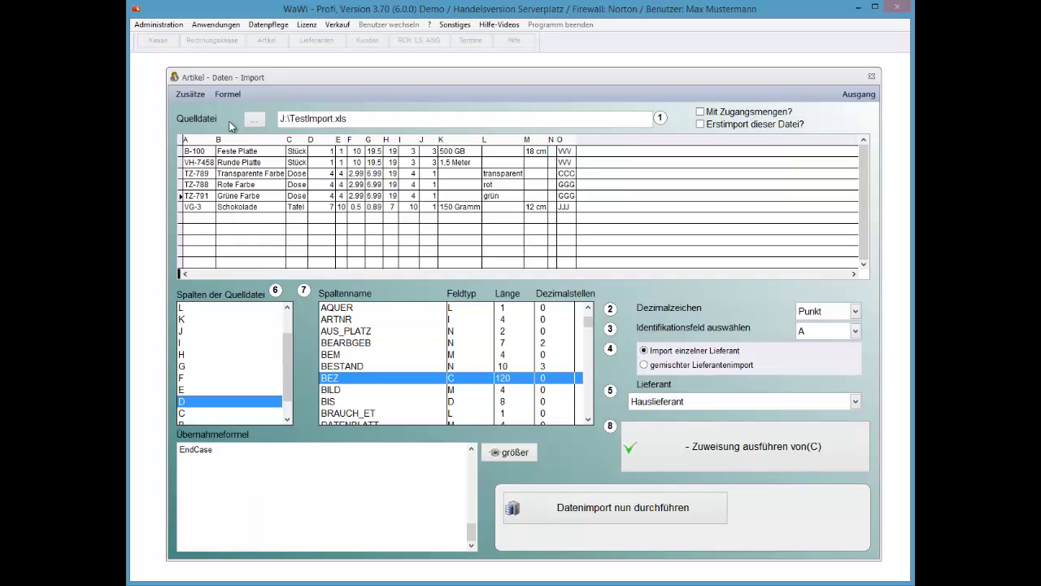
key(alt+Tab)
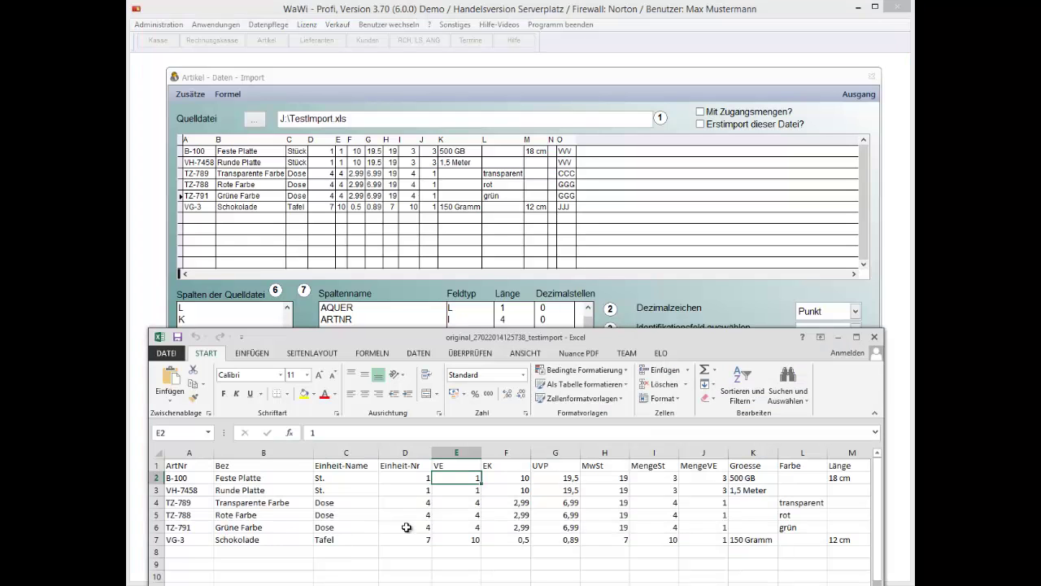
click(195, 298)
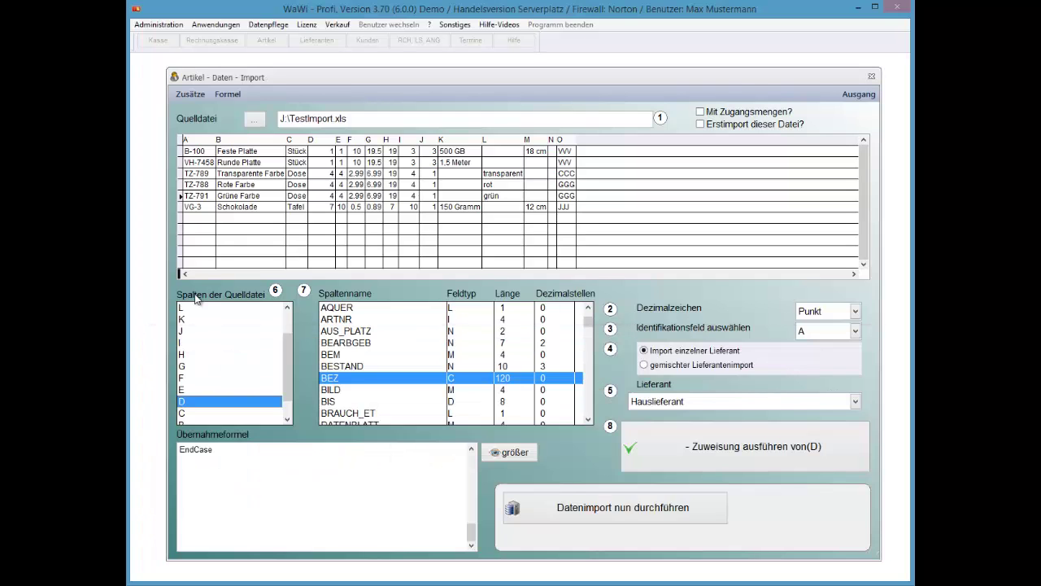
key(Up)
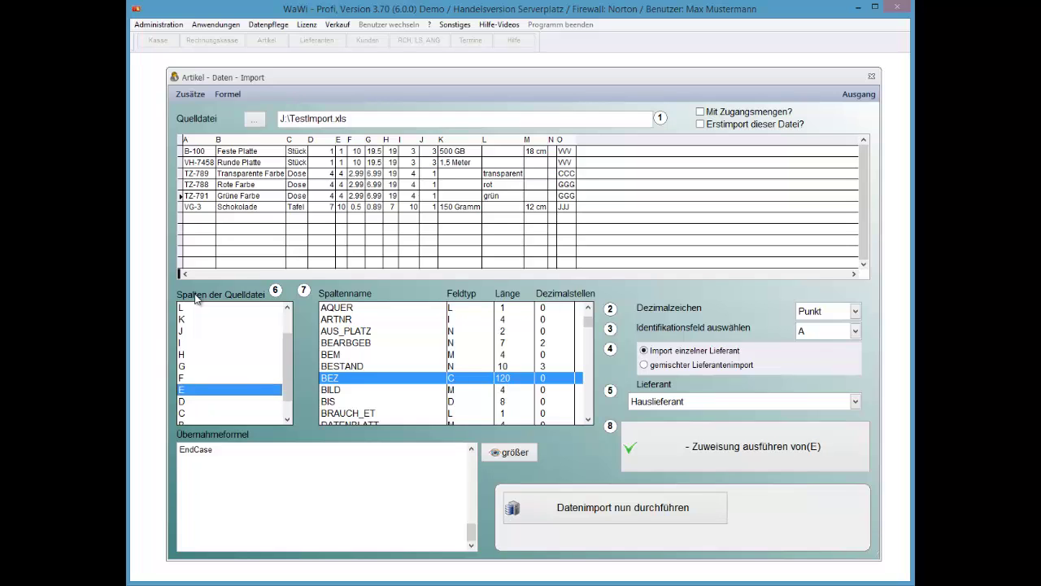
key(Up)
key(Up)
key(e)
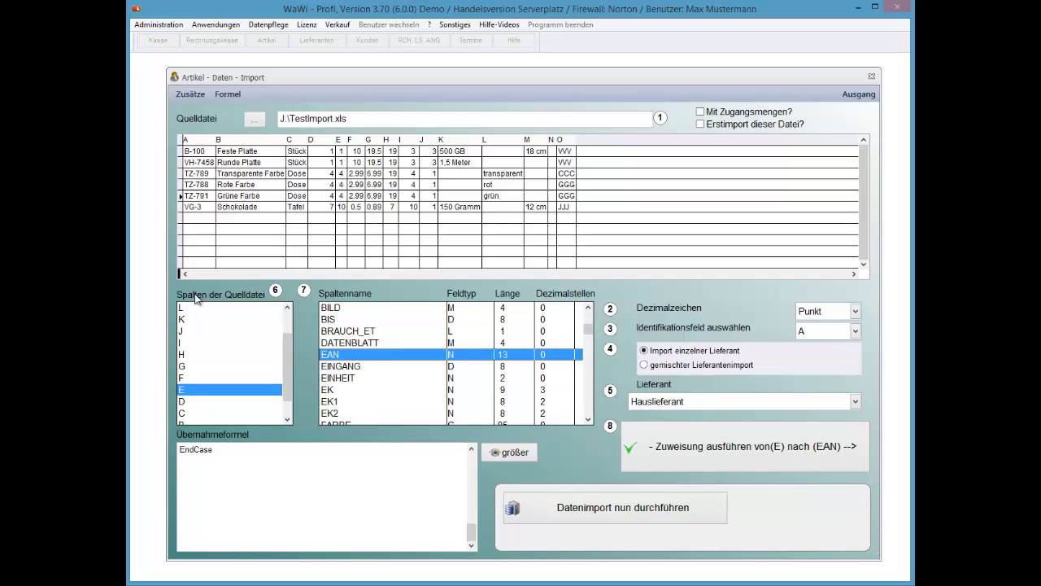
key(alt+Tab)
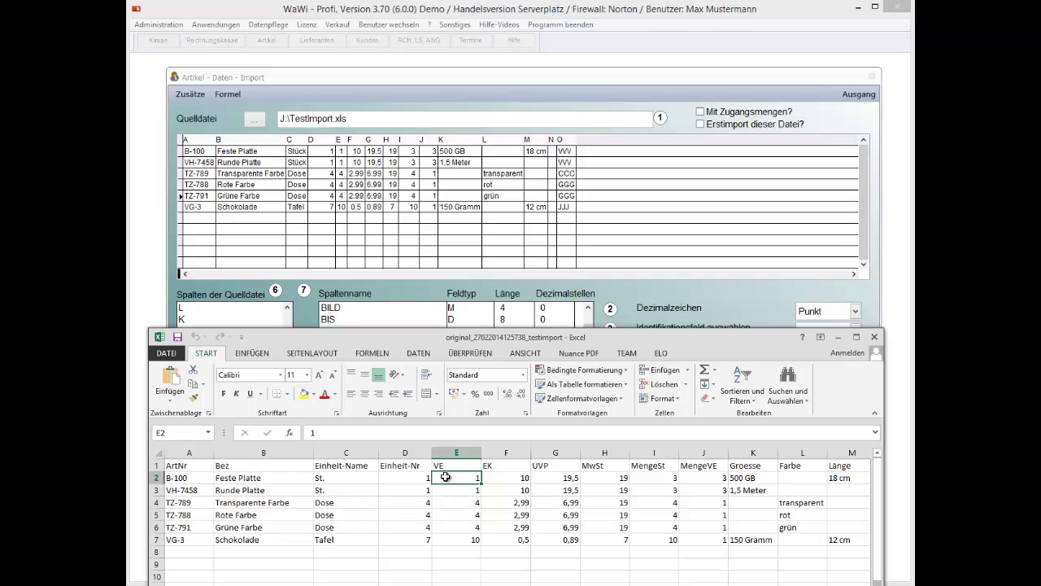
click(347, 311)
key(v)
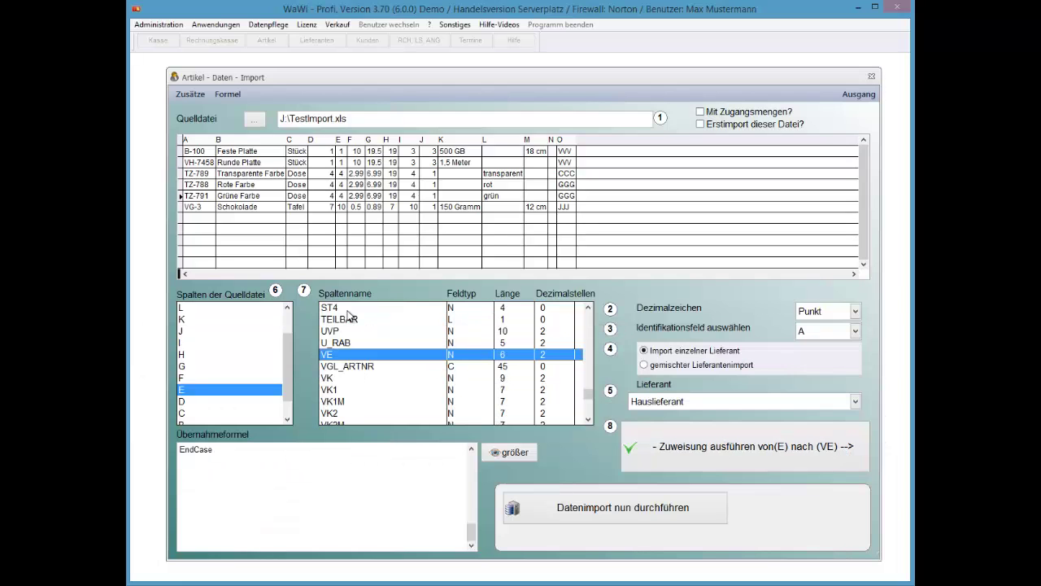
key(Return)
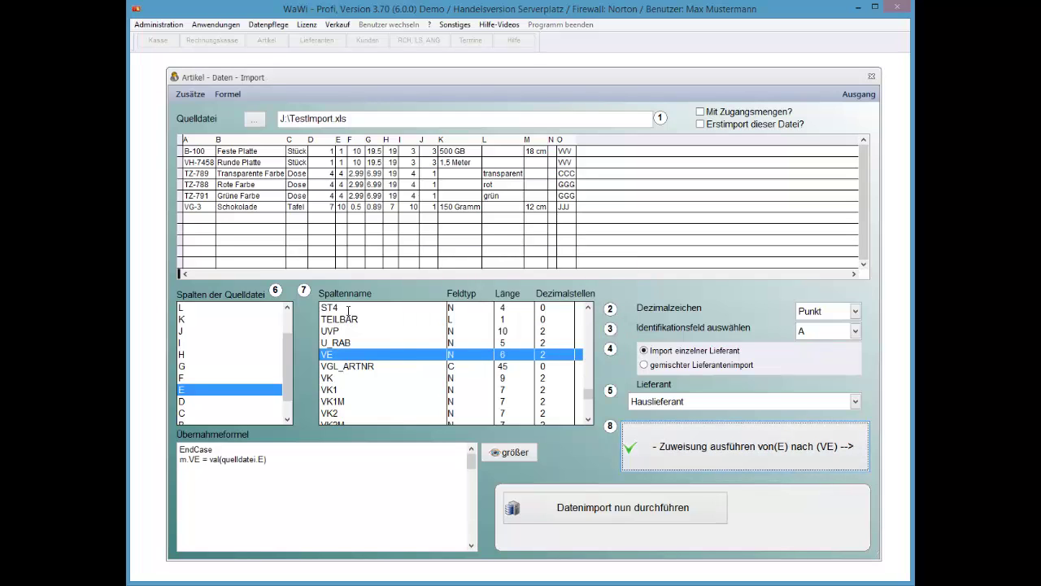
Check the EK column in the workbook and assign source column F to the article field EK.
key(Up)
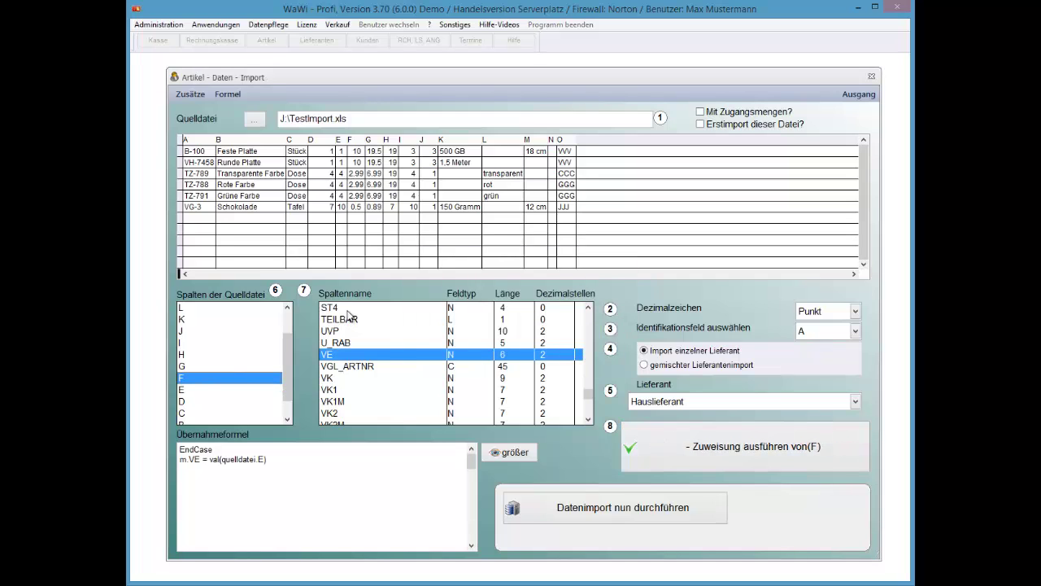
key(alt+Tab)
click(496, 477)
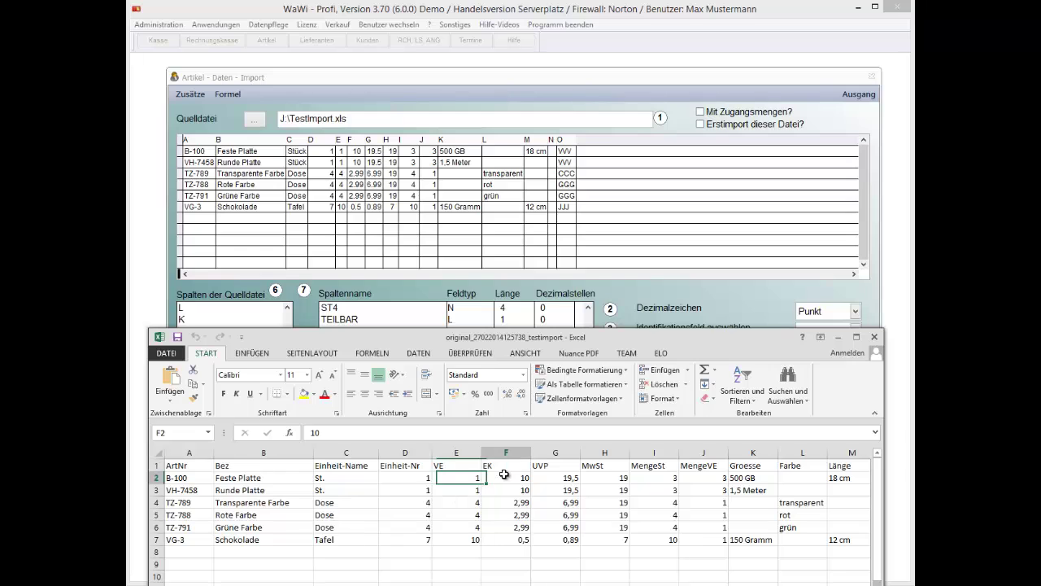
click(398, 120)
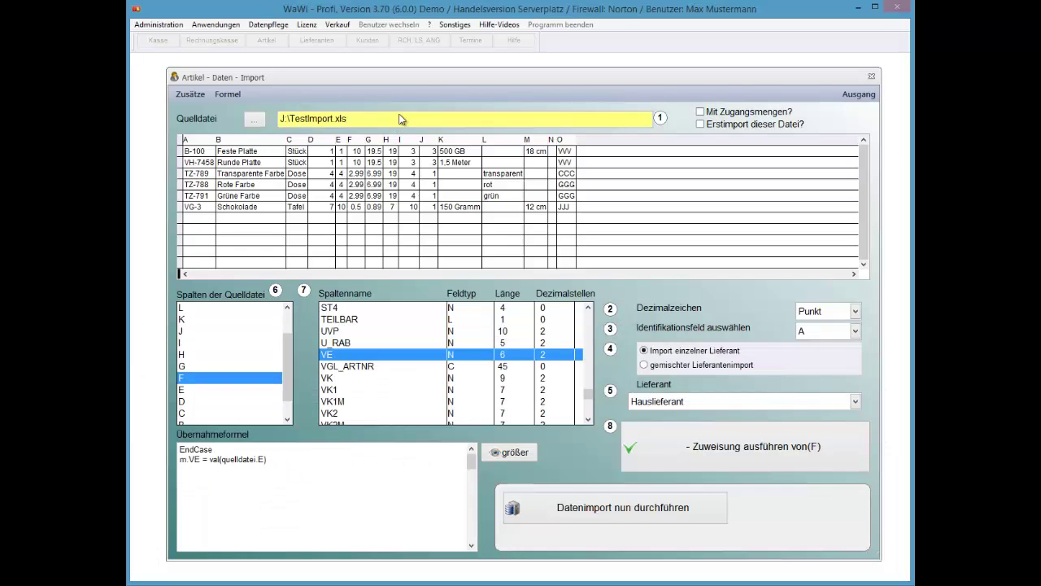
key(Up)
text(ek)
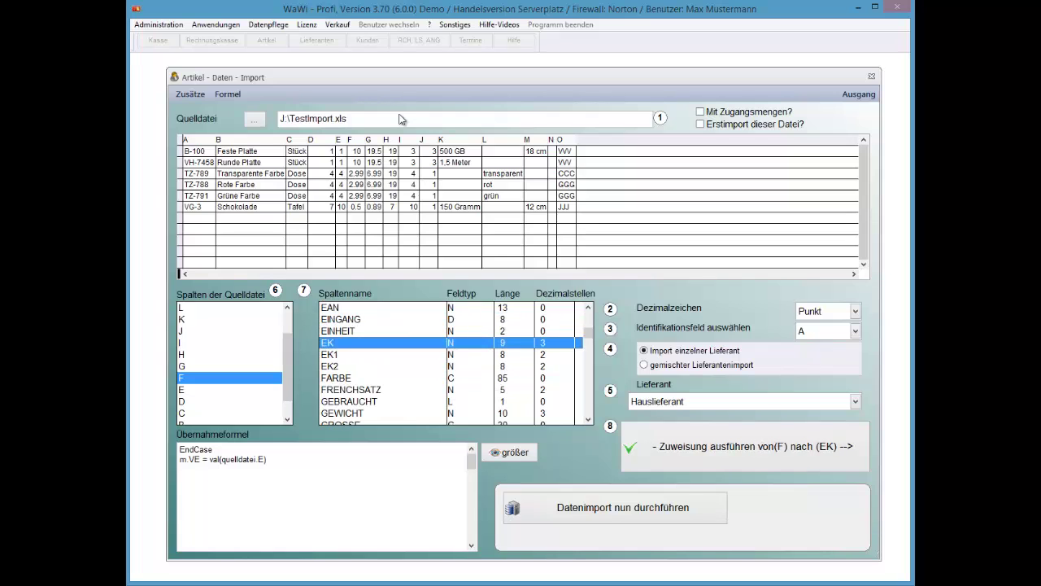
key(Tab)
key(Return)
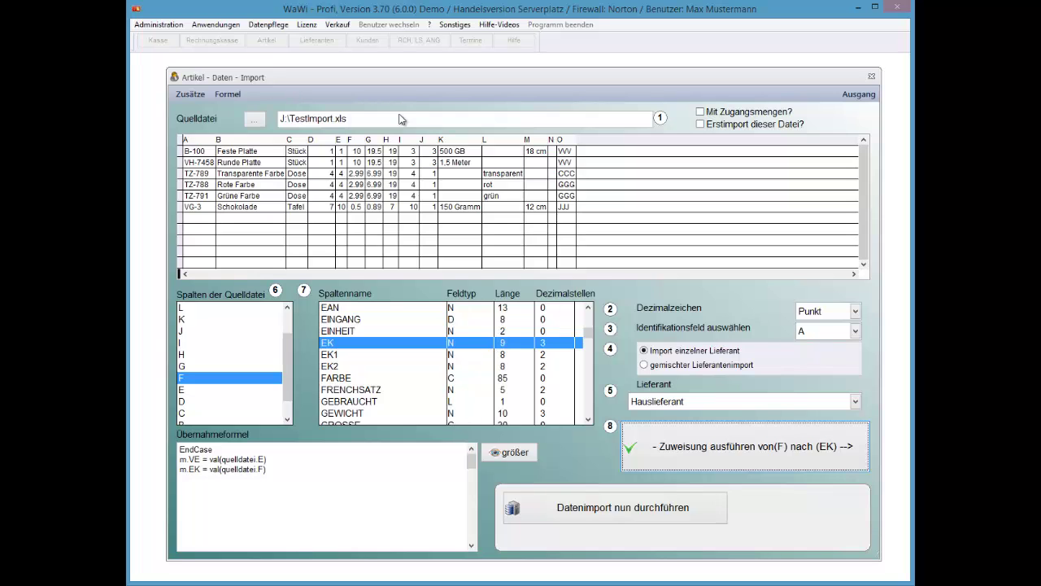
Check the UVP column in the workbook and assign source column G to the article field UVP.
key(alt+Tab)
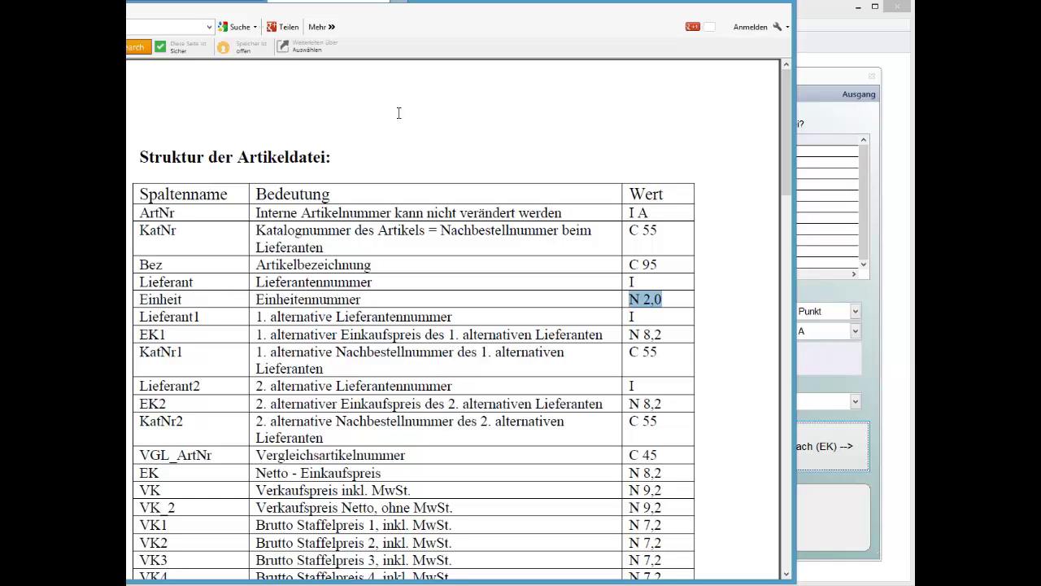
key(alt+Tab)
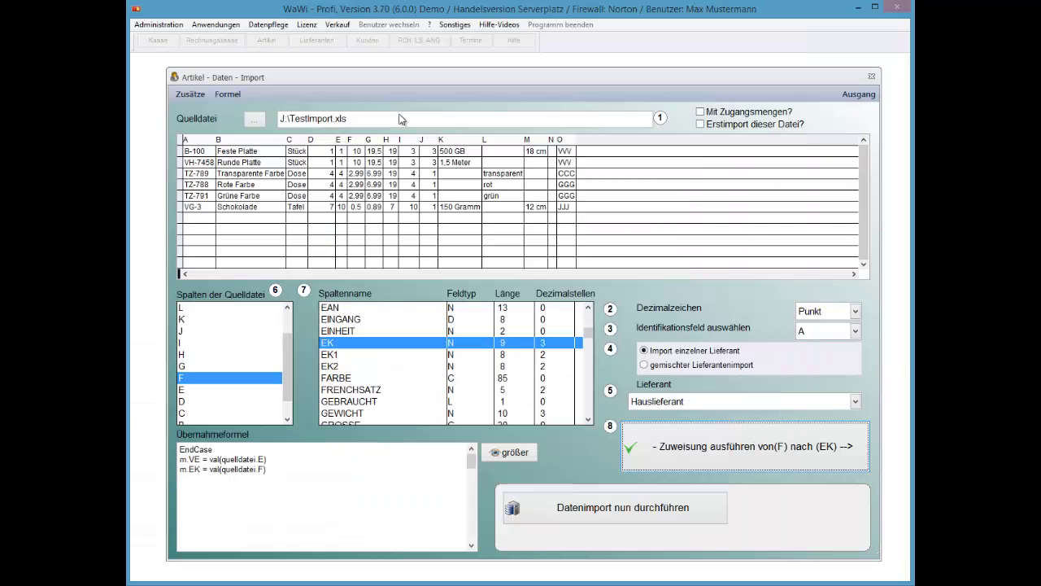
key(alt+Tab)
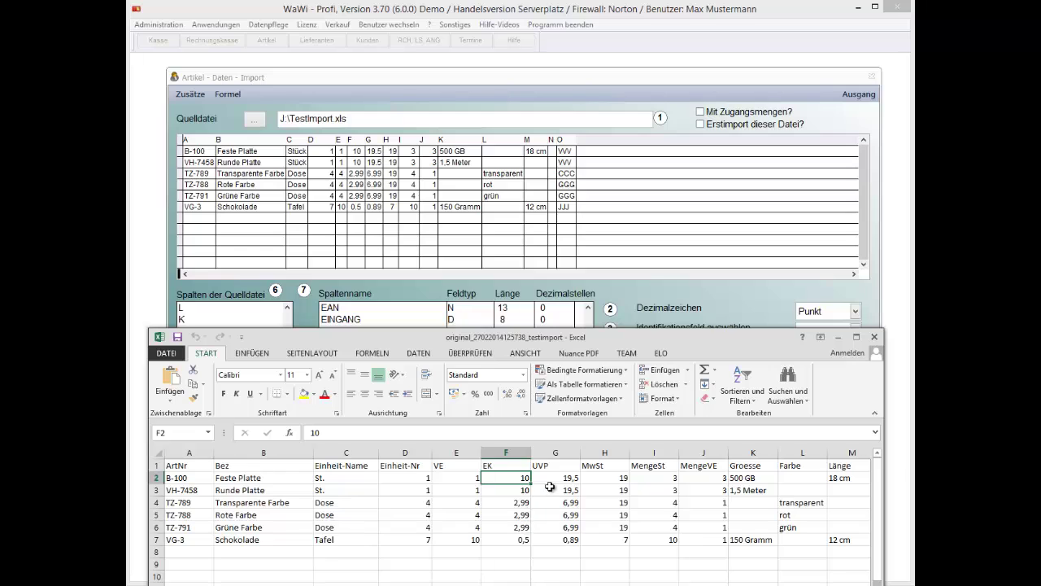
click(306, 93)
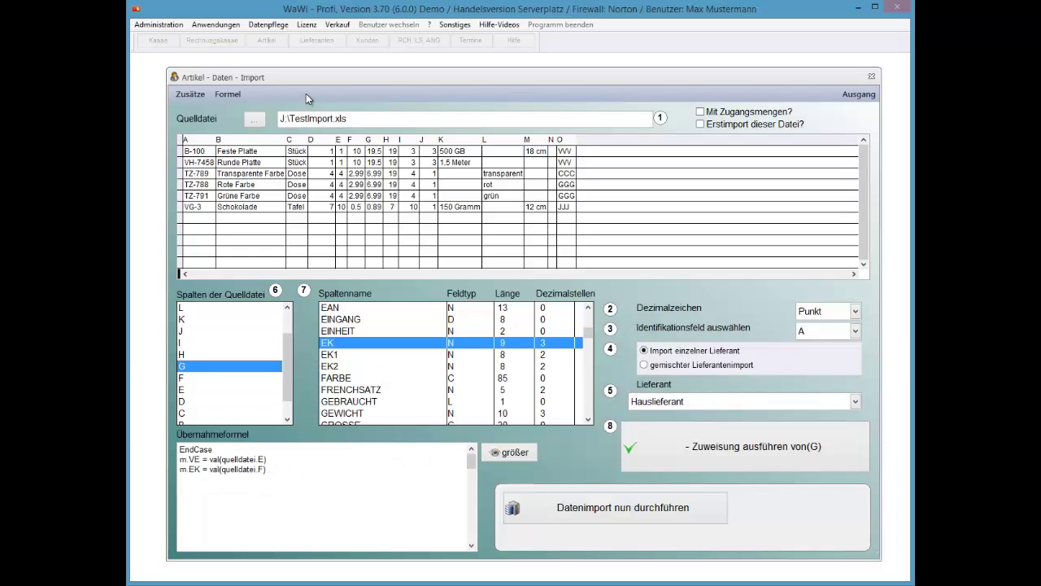
key(Down)
key(Down)
key(u)
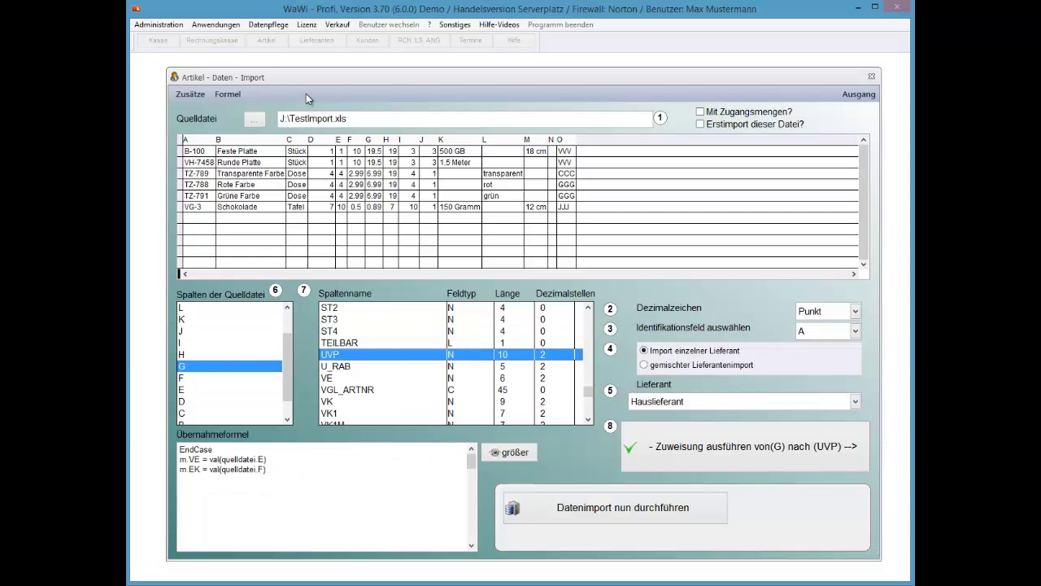
key(Return)
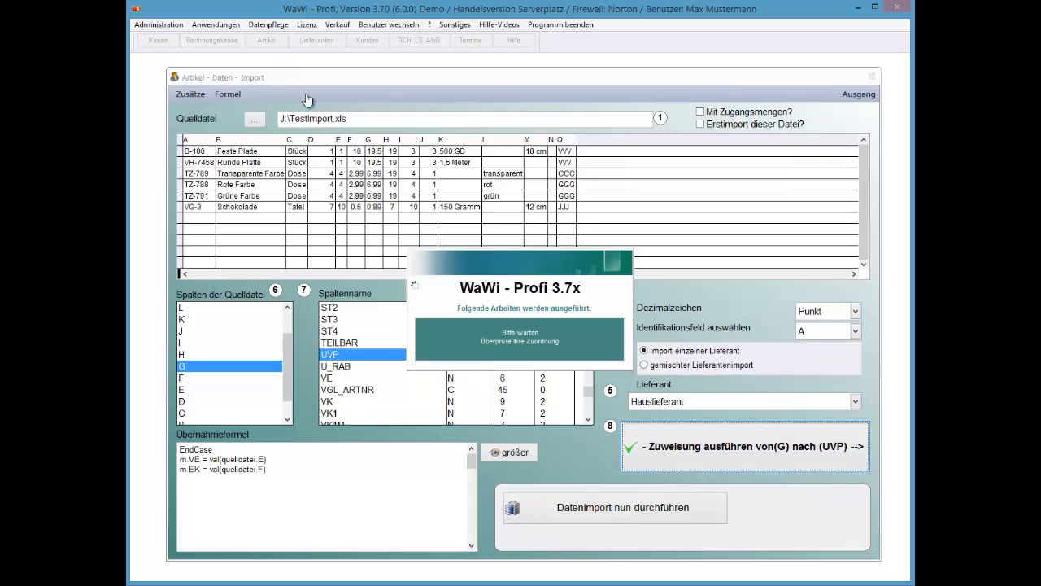
Check the MwSt column in the workbook, select source column H and go to the article fields starting with M.
key(alt+Tab)
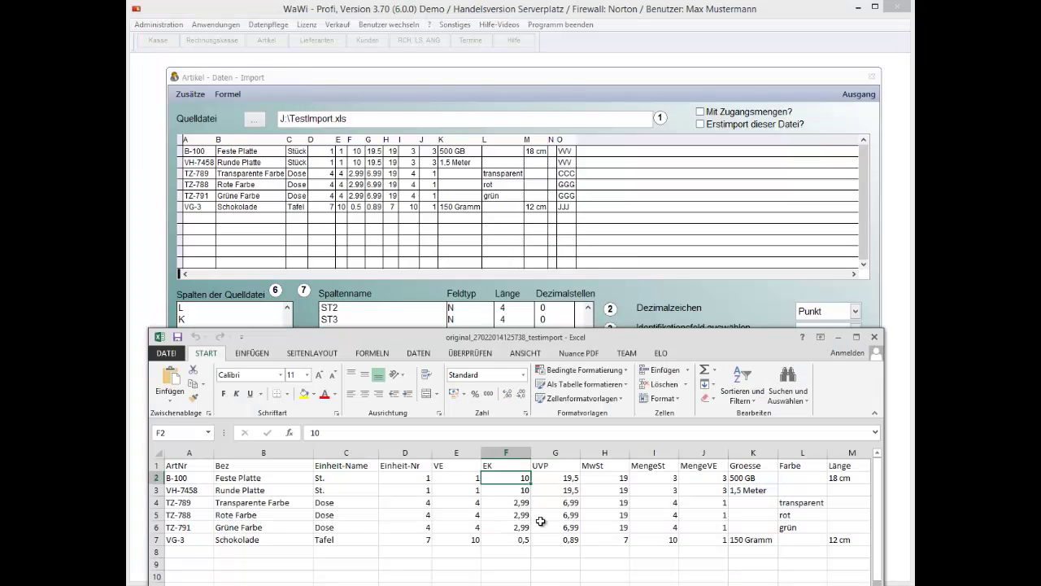
click(592, 493)
click(376, 185)
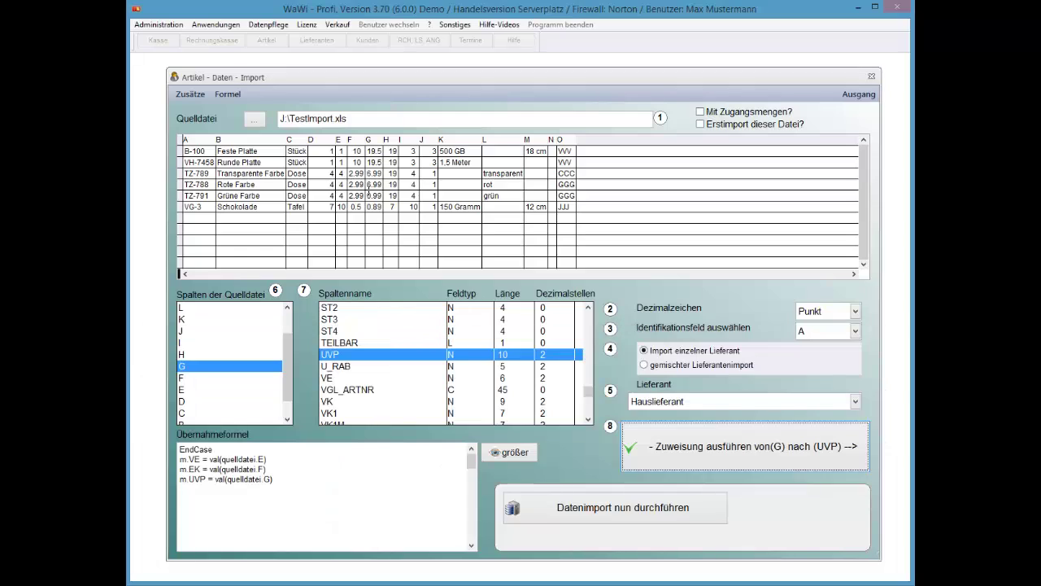
key(Up)
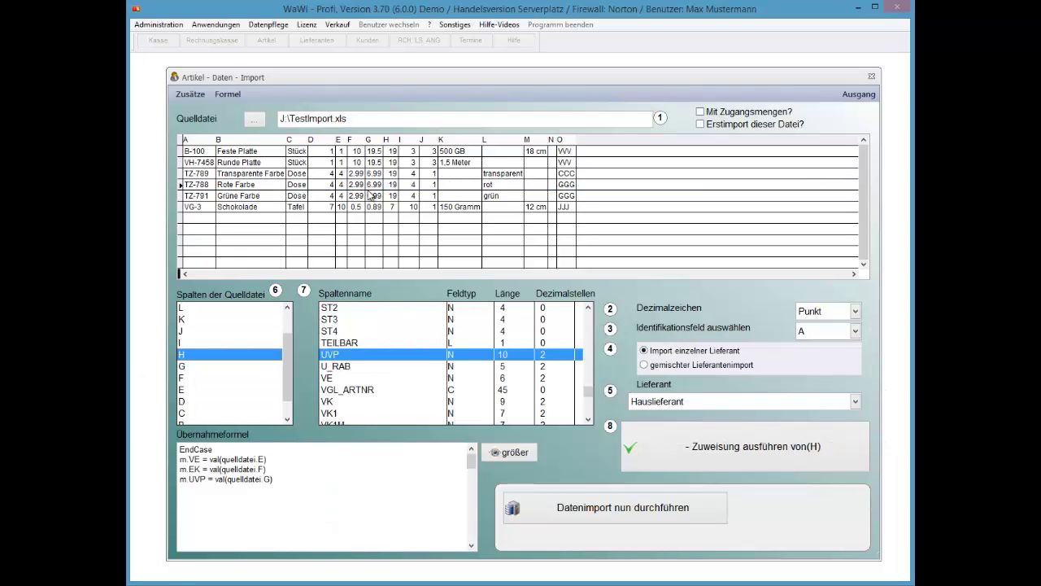
key(v)
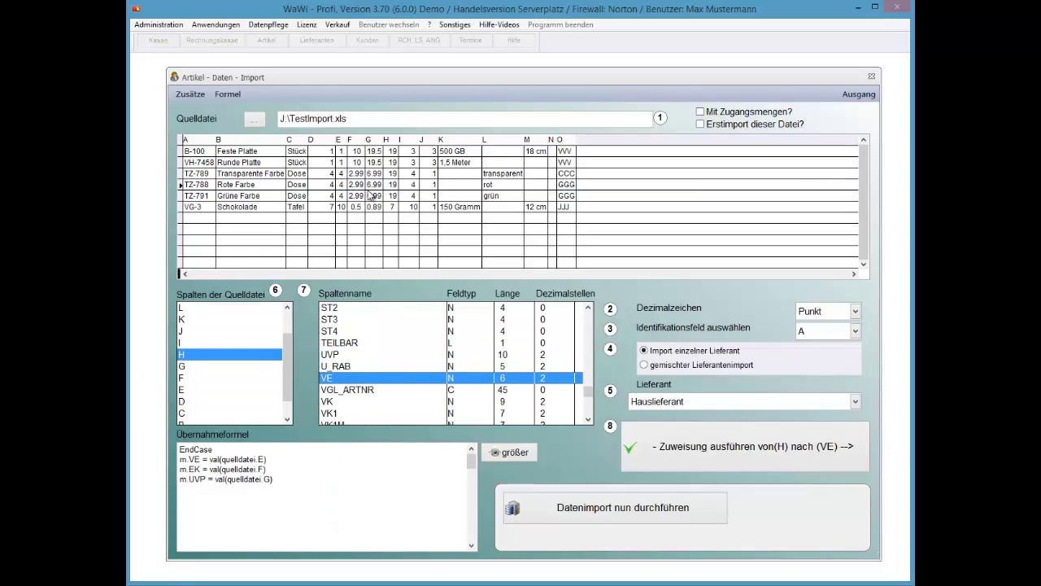
key(m)
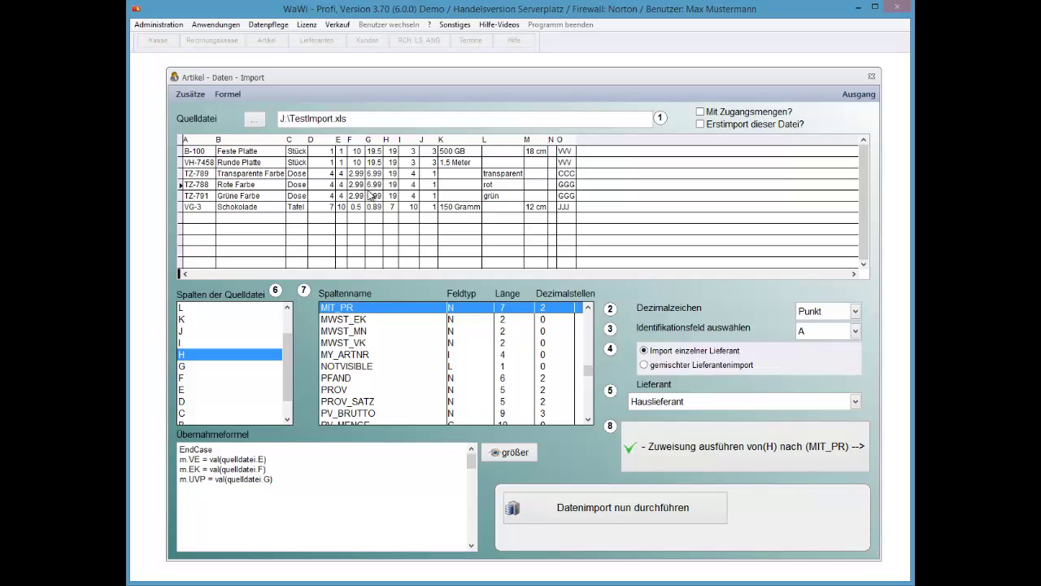
In the Struktur der Artikeldatei document, look up the descriptions and field types of MwSt_VK and MwSt_MN.
key(alt+Tab)
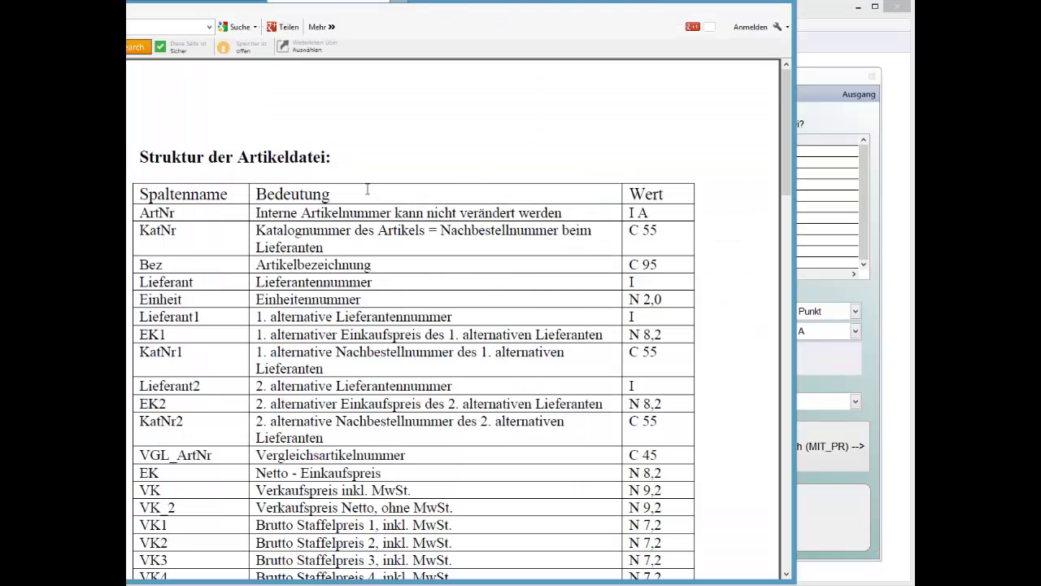
scroll(367, 190, down, 5)
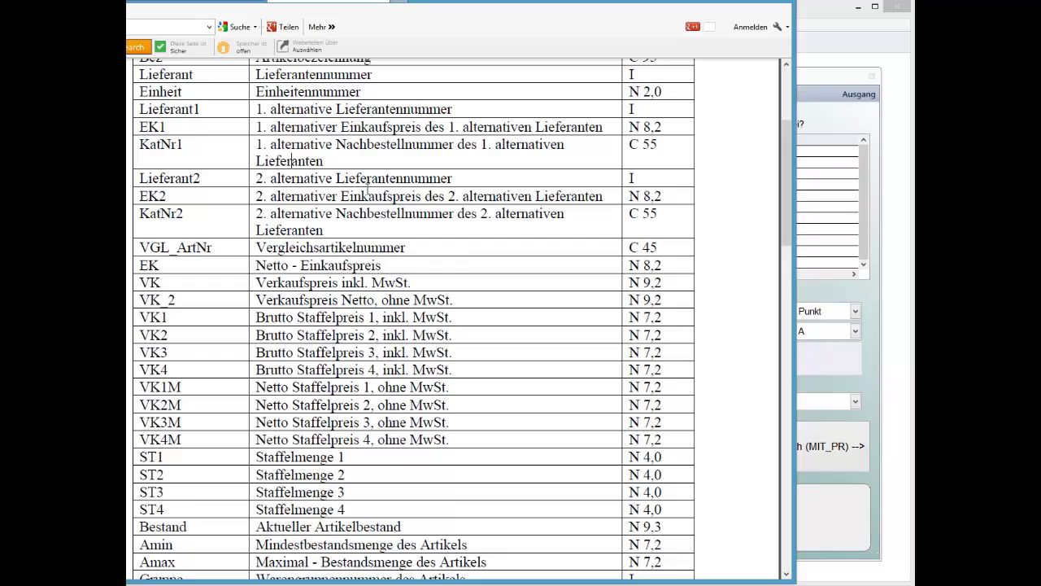
scroll(367, 190, down, 10)
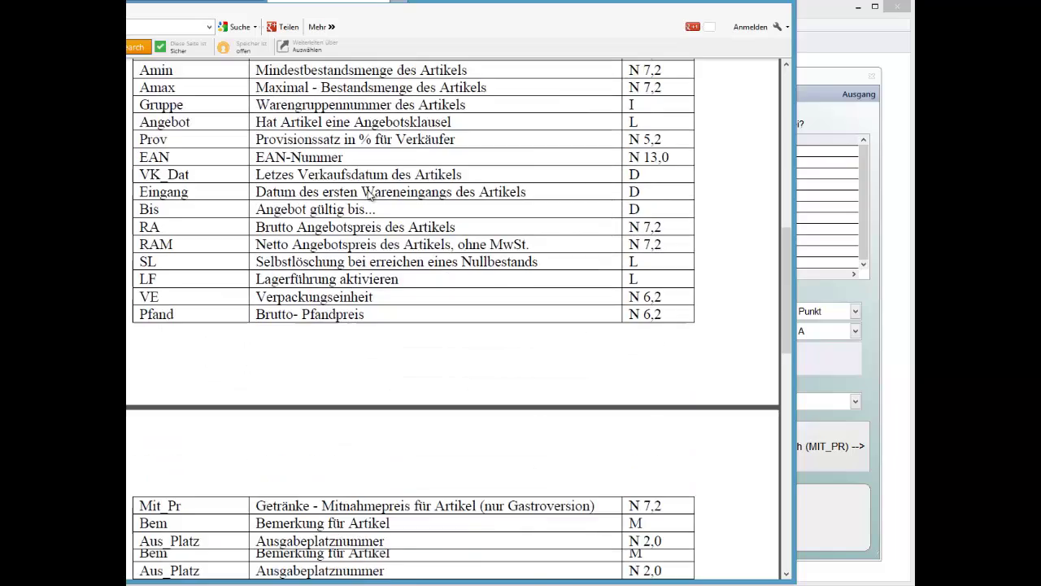
scroll(368, 193, down, 4)
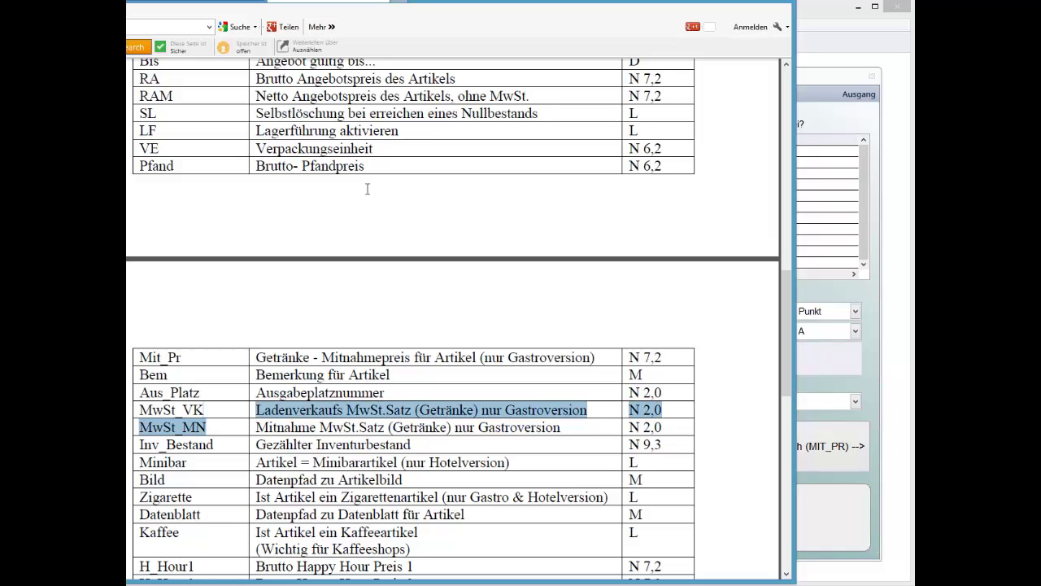
click(367, 189)
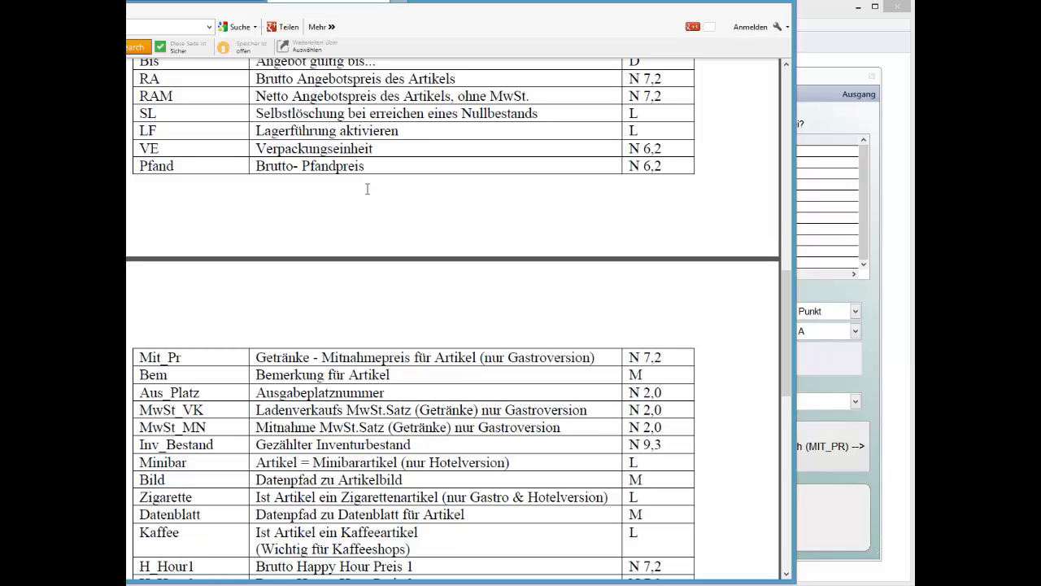
drag(662, 410, 629, 410)
key(Right)
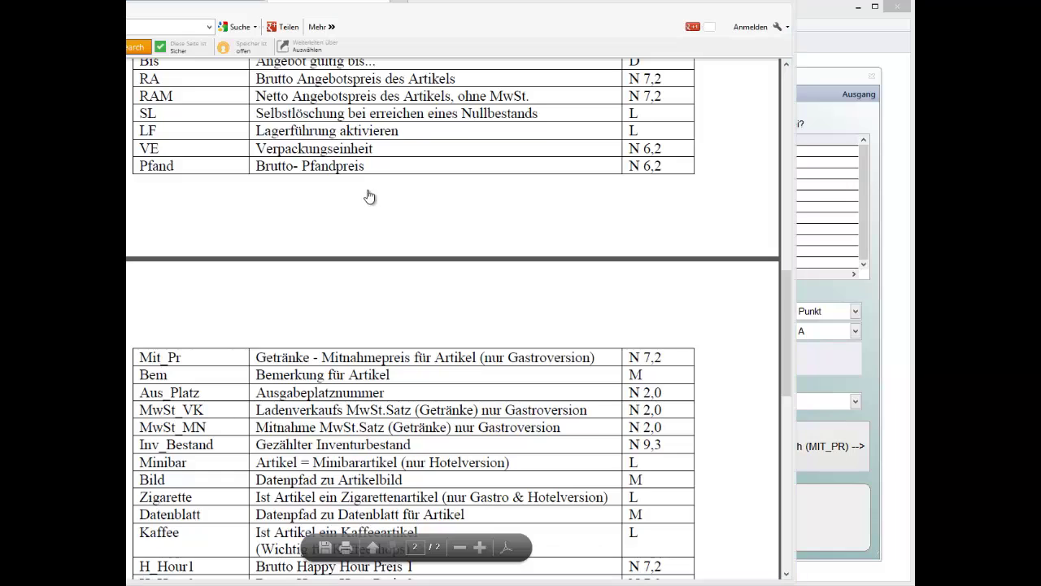
Find the MwSt. Formel erstellen command among the import's formula functions and look at the MwSt rates in the Excel workbook.
click(865, 389)
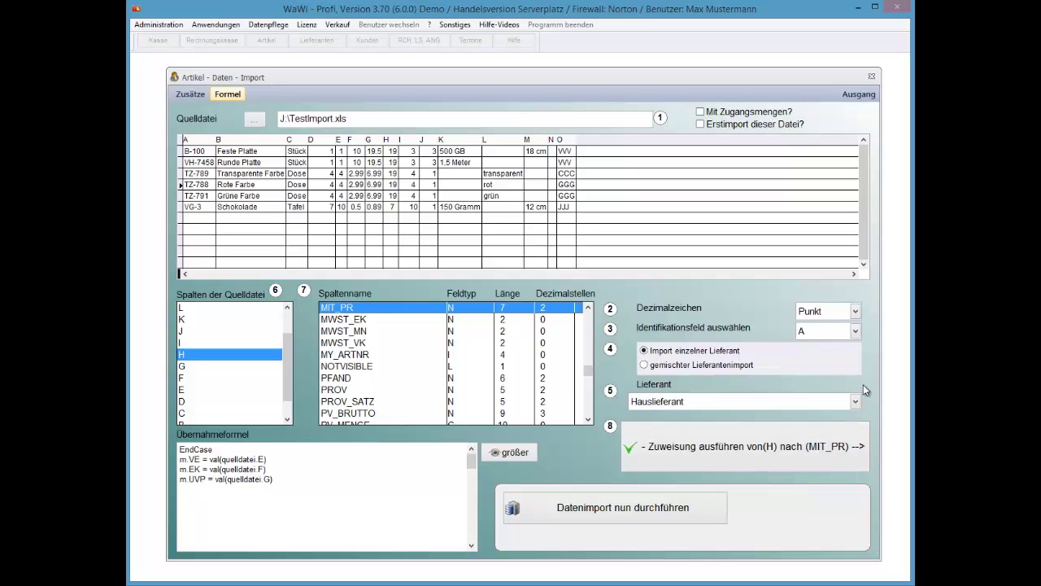
key(alt+f)
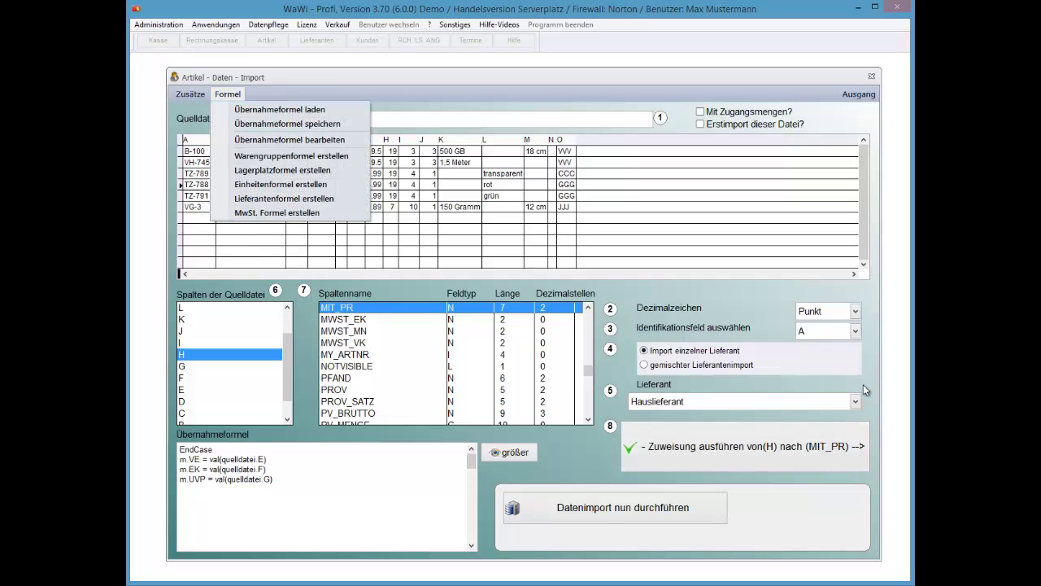
key(Down)
key(Down)
key(Down)
key(Down)
key(Down)
key(Down)
key(Down)
key(Down)
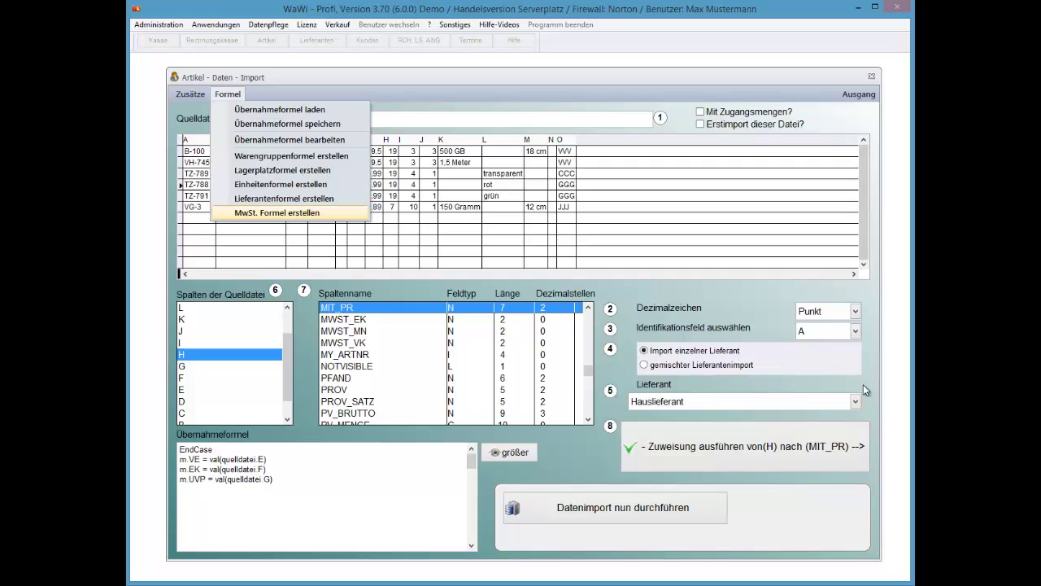
key(Escape)
key(Escape)
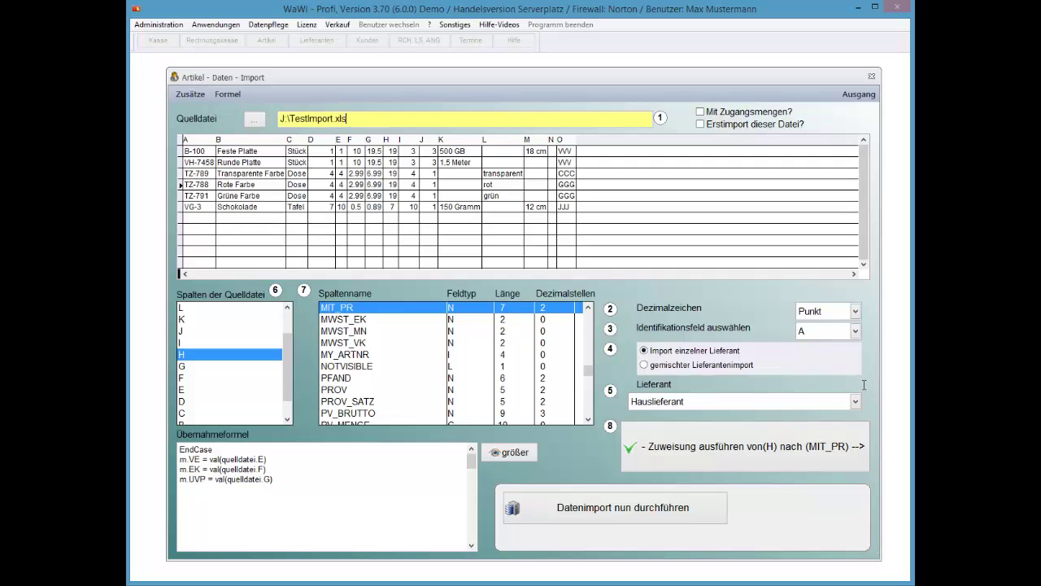
key(alt+Tab)
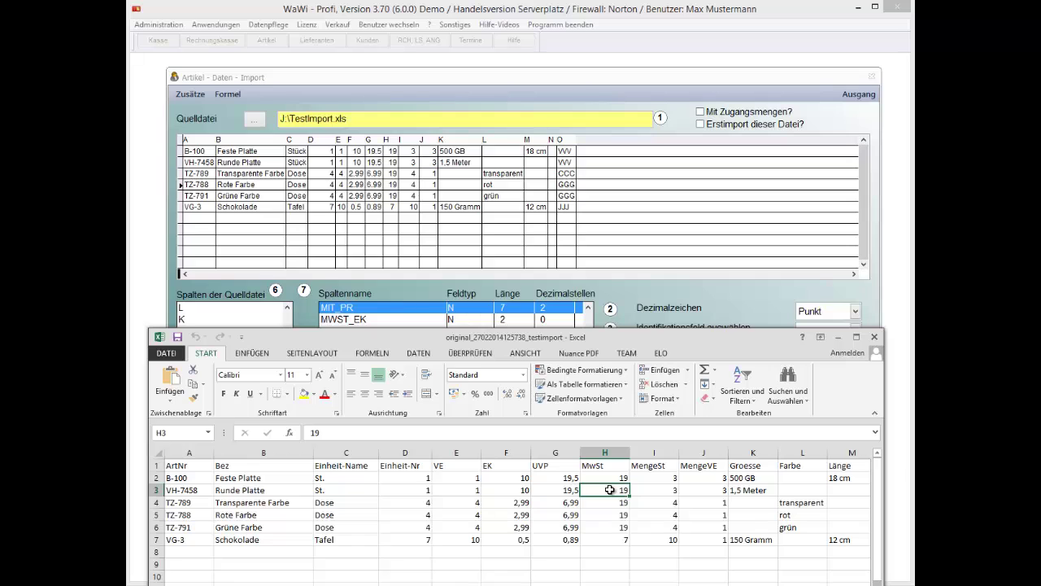
Create the MwSt. formula with H as the source column containing the tax rates, then highlight m.mwst_vk in the generated code.
click(231, 95)
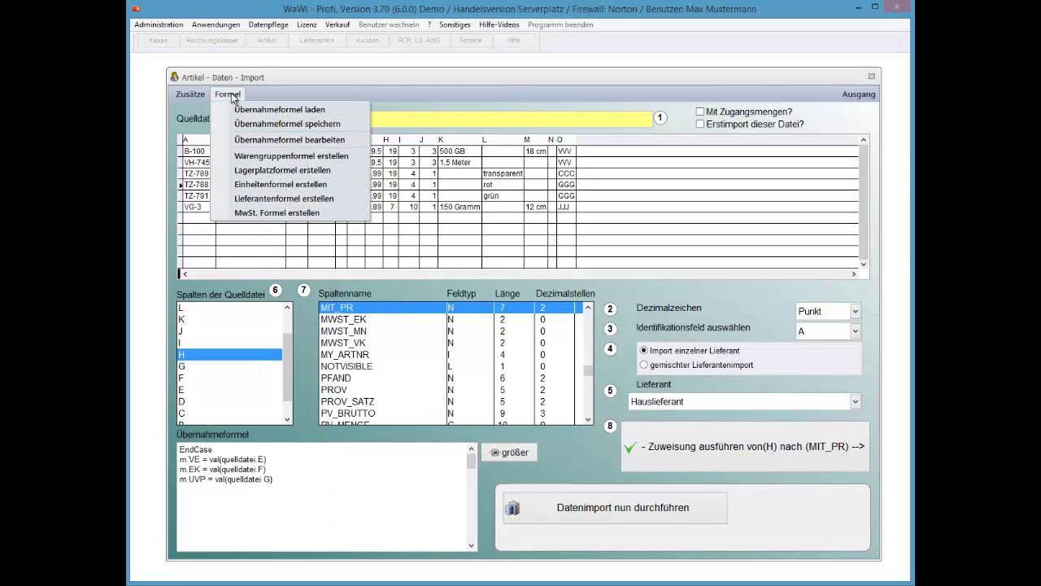
key(Up)
key(Return)
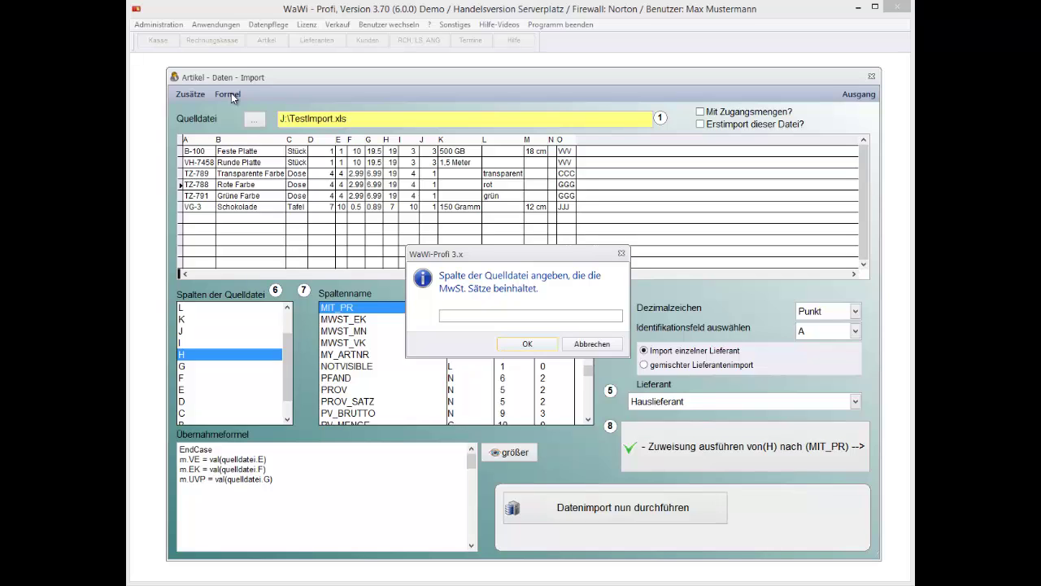
text(h)
key(Return)
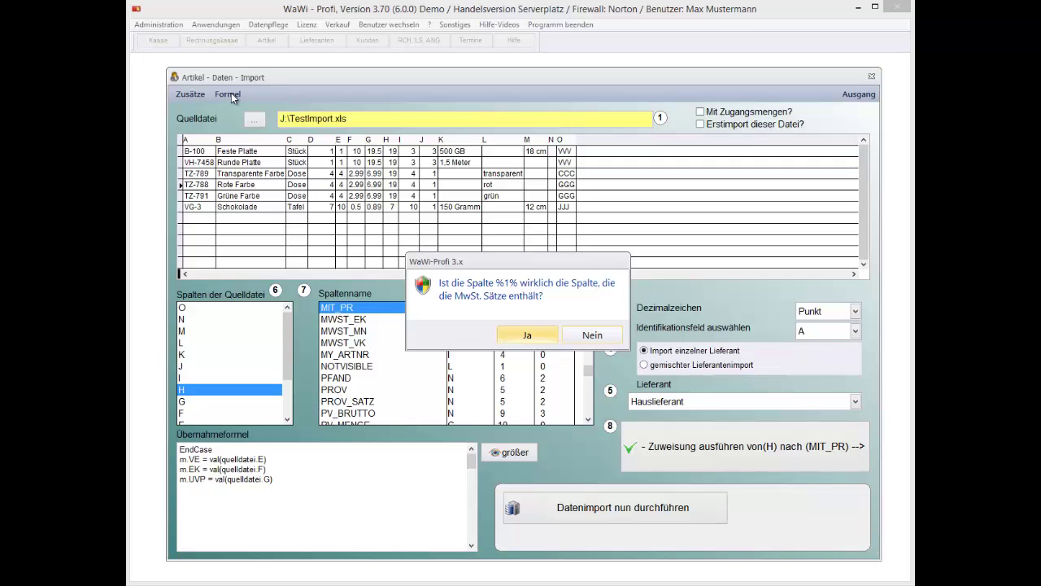
key(Return)
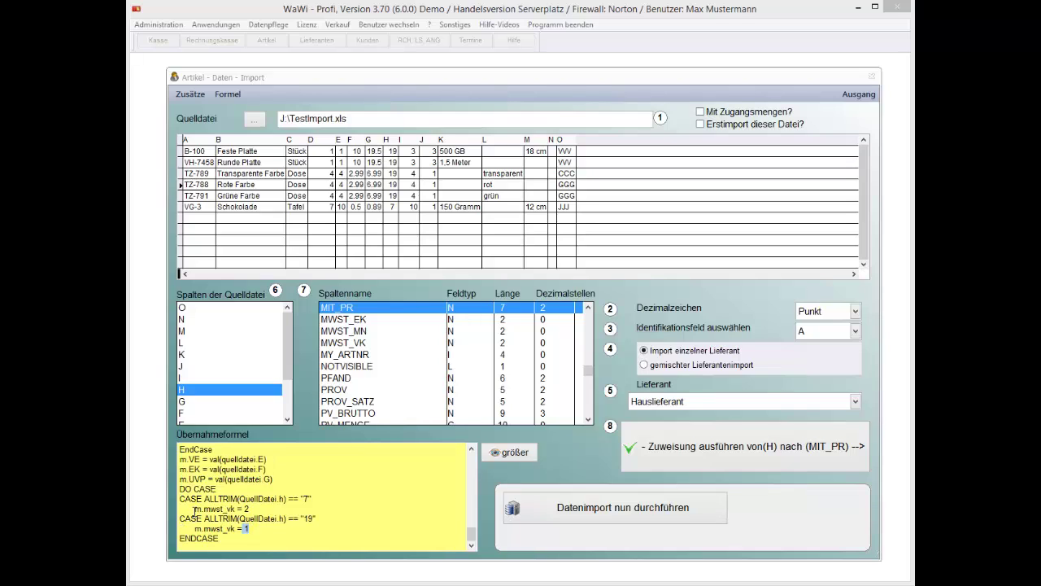
drag(195, 510, 236, 509)
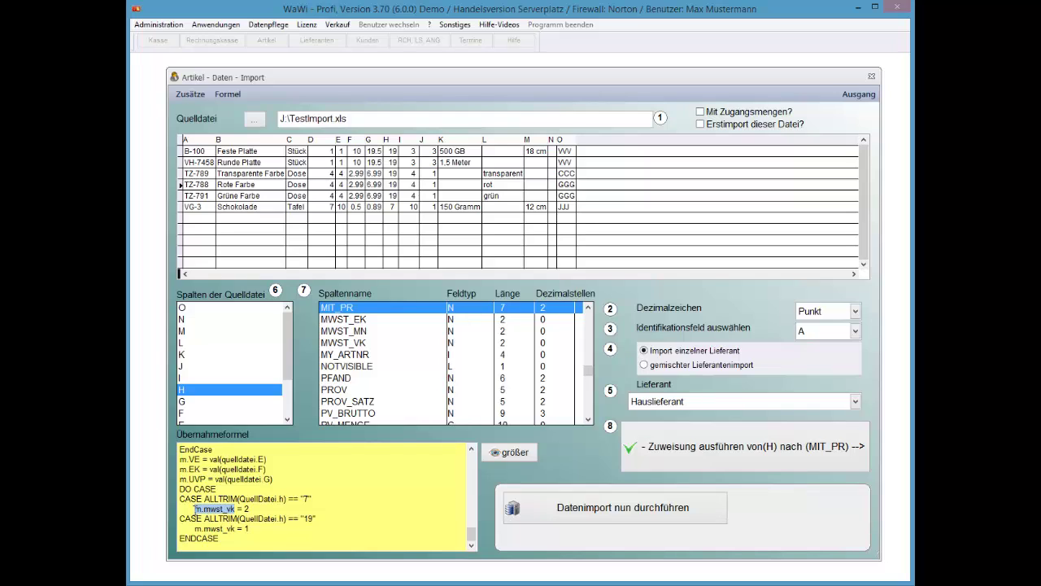
click(195, 509)
In the enlarged formula editor, write the direct assignment m.mwst_vk = val(Quelldatei.h) below the final ENDCASE.
click(510, 452)
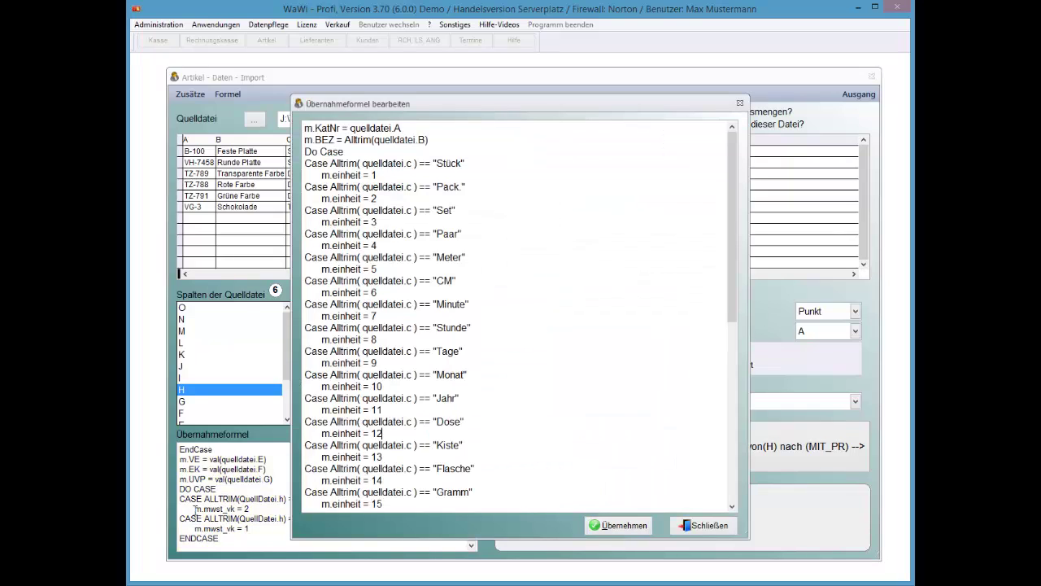
drag(732, 227, 732, 407)
key(Return)
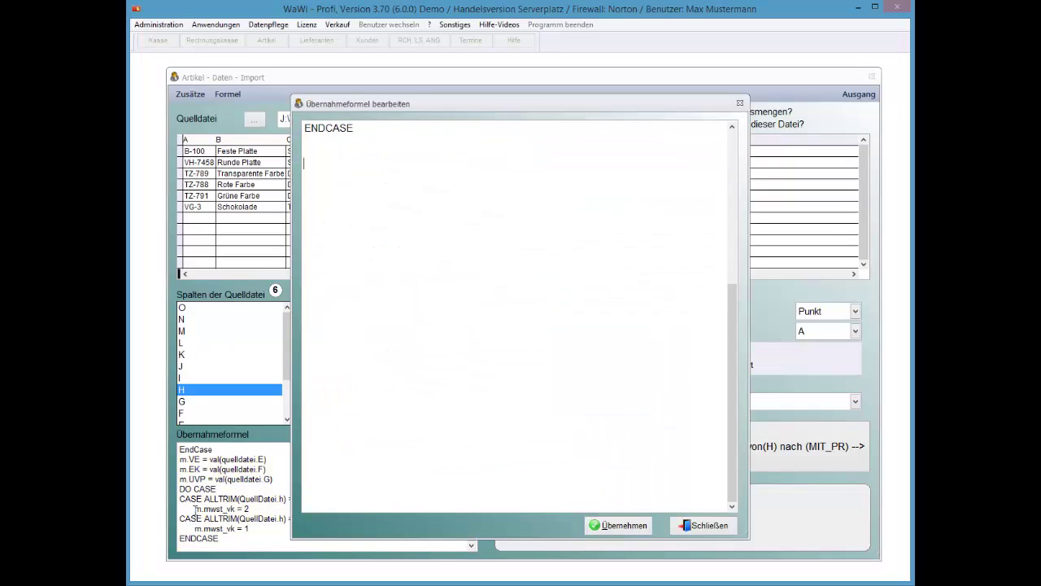
key(BackSpace)
text(m.mwst_vk =)
key(Left)
key(Left)
key(Left)
key(shift+Left)
key(shift+Home)
key(End)
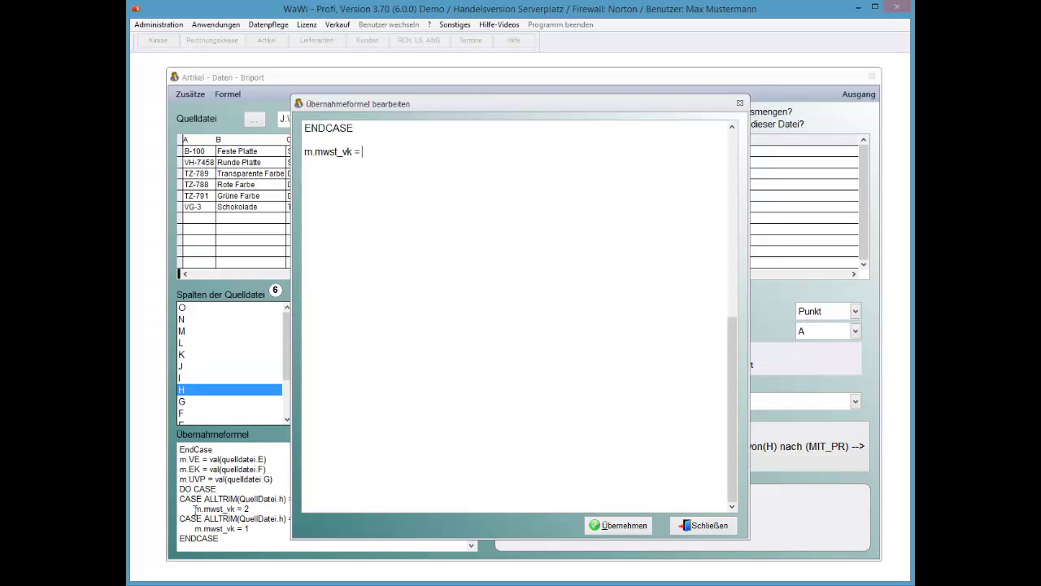
text(val()Quellda)
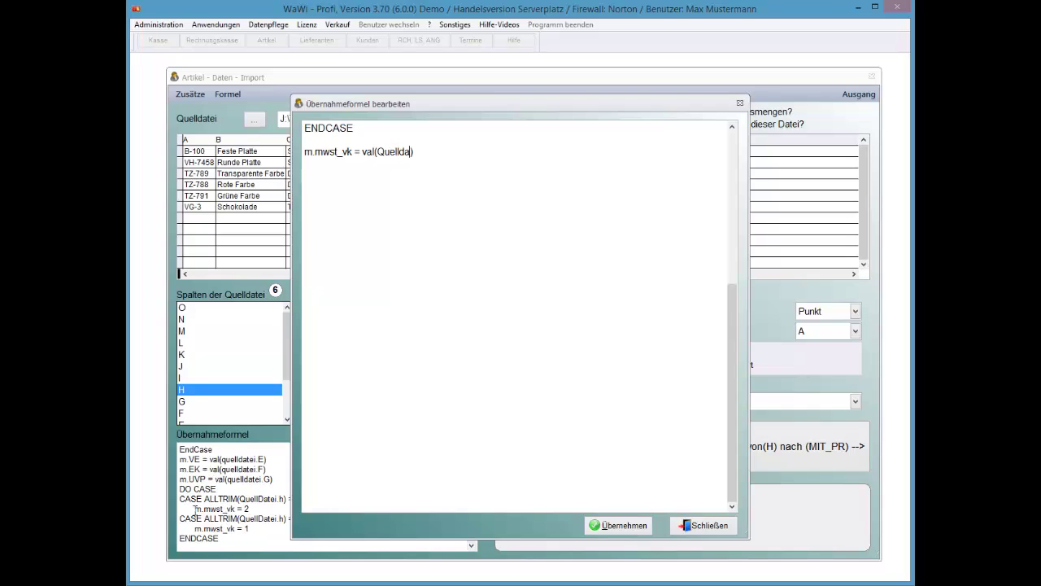
text(tei.H)
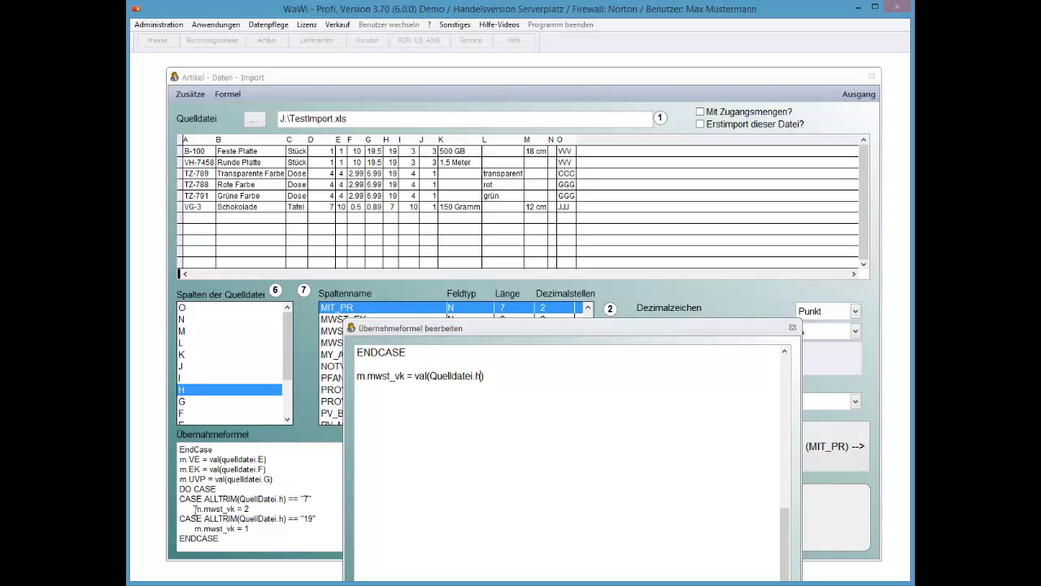
Delete the direct m.mwst_vk assignment line and close the enlarged formula editor.
key(shift+Home)
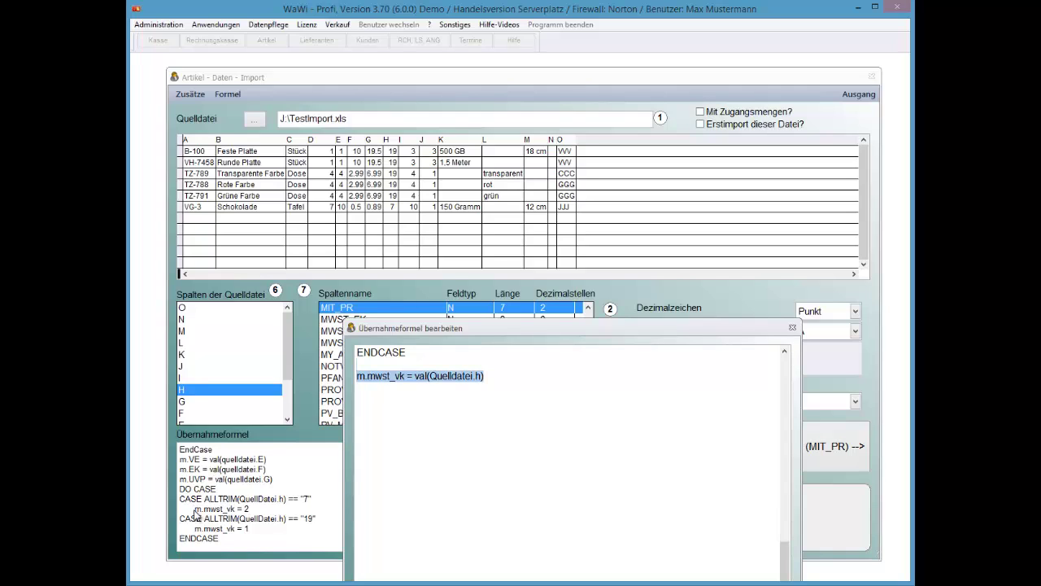
key(Delete)
key(BackSpace)
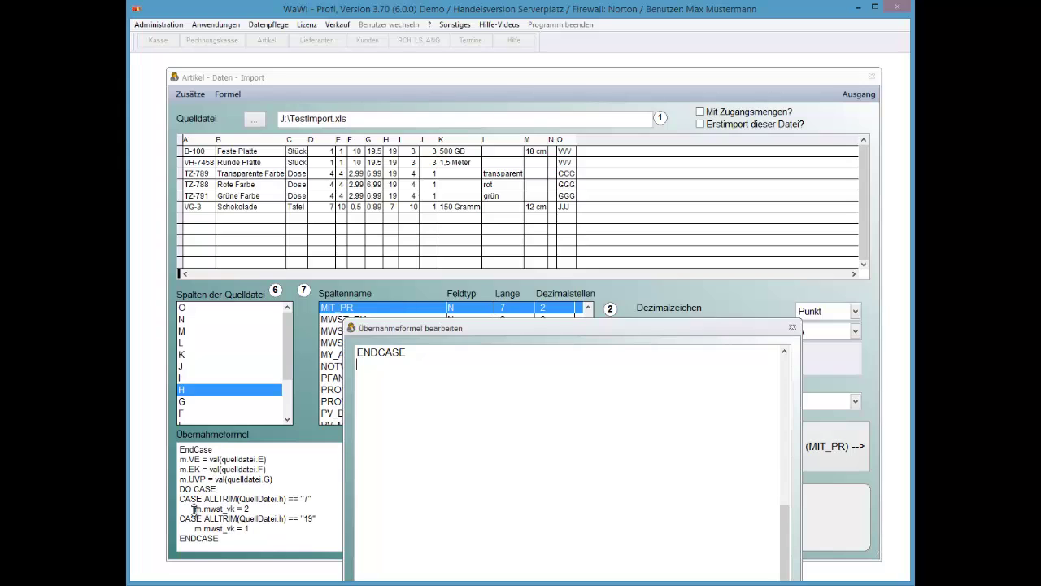
key(Escape)
In the Excel workbook, compare the MengeSt and MengeVE quantities for articles B-100 and VG-3.
key(alt+Tab)
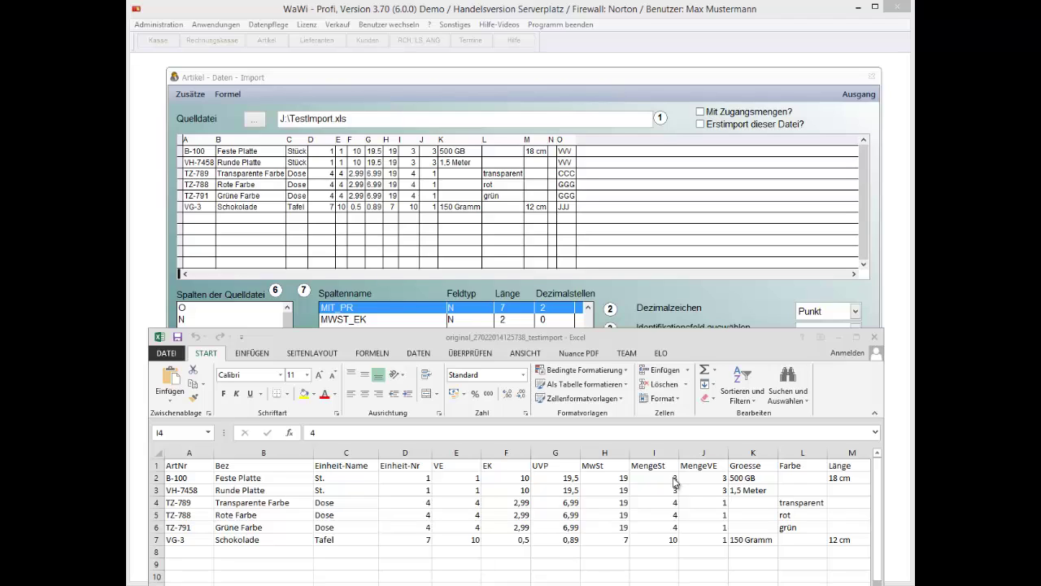
click(715, 480)
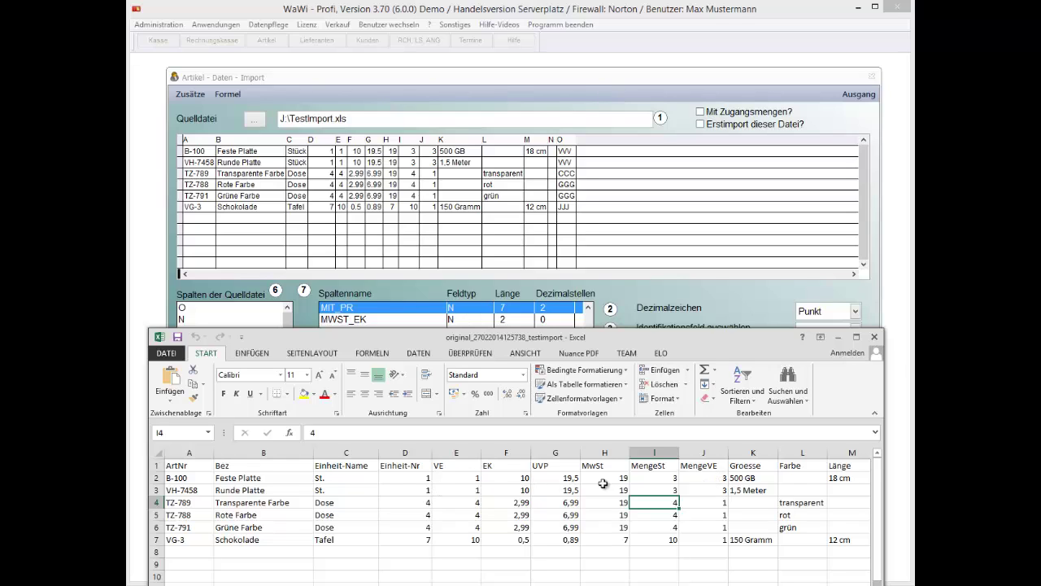
click(658, 480)
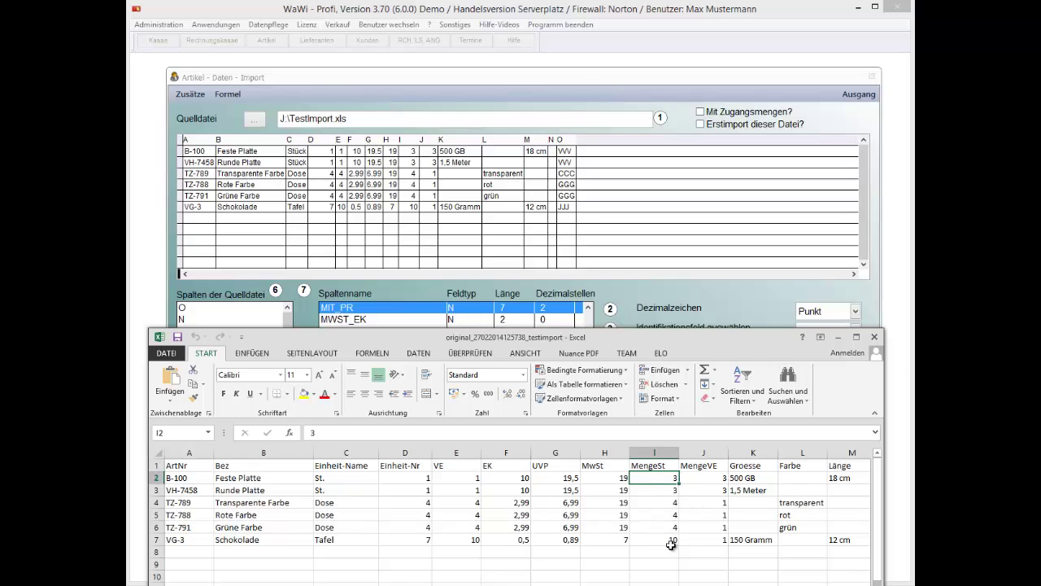
click(704, 540)
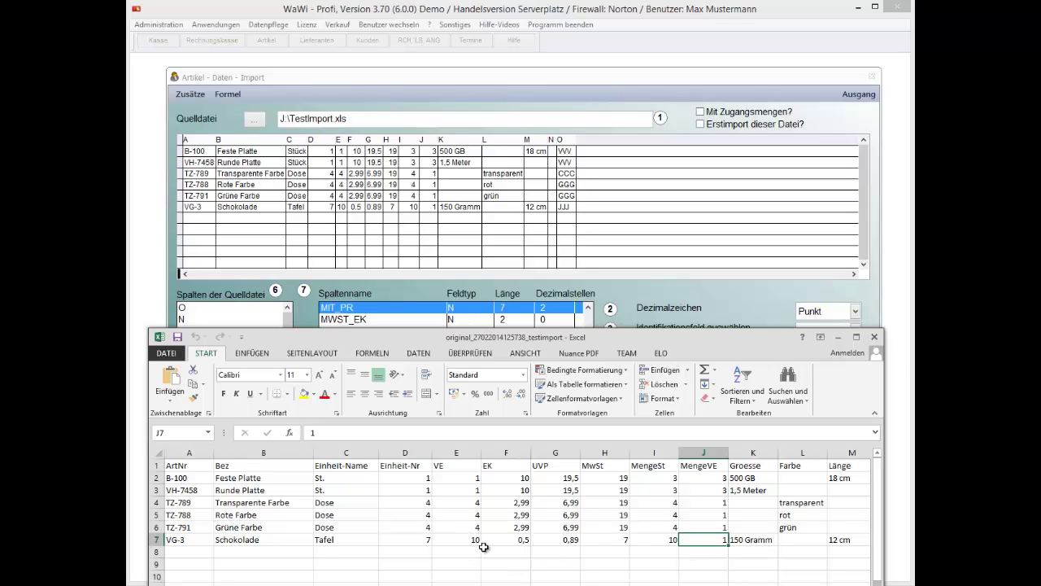
click(664, 541)
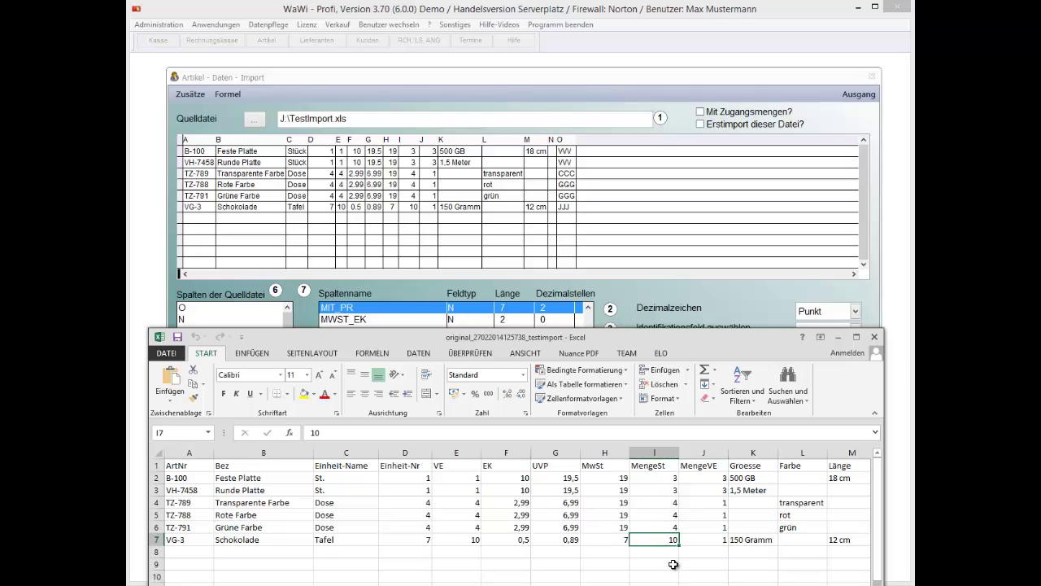
Enable the Mit Zugangsmengen option in the article import and assign source column I to the article field BESTAND.
click(724, 114)
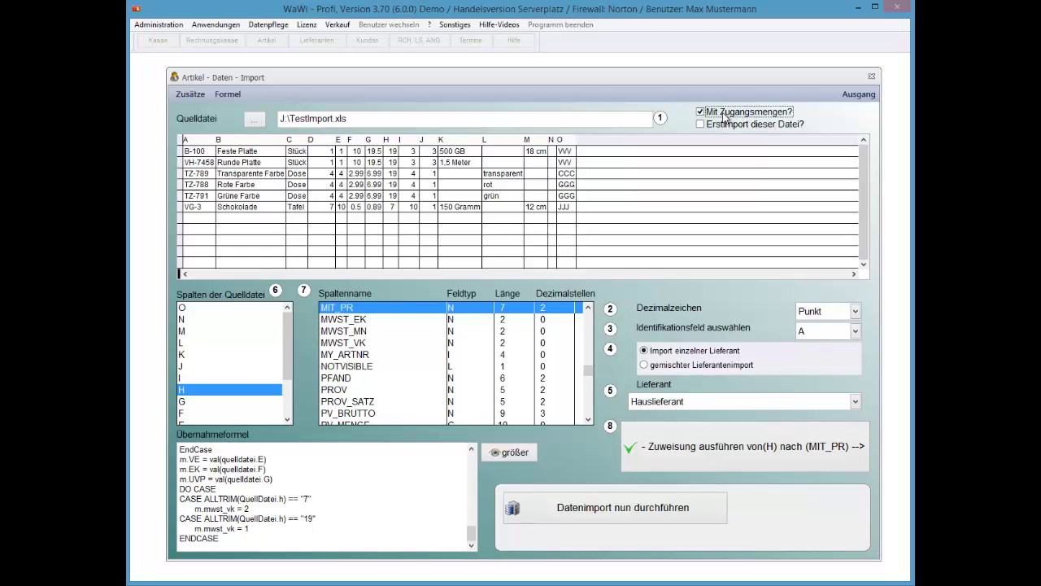
key(alt+Tab)
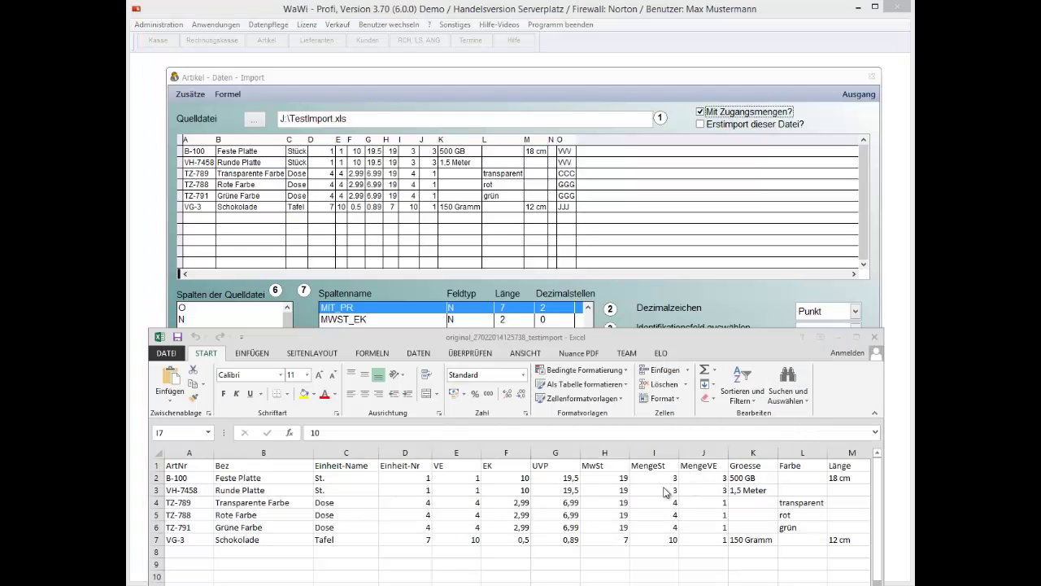
click(252, 312)
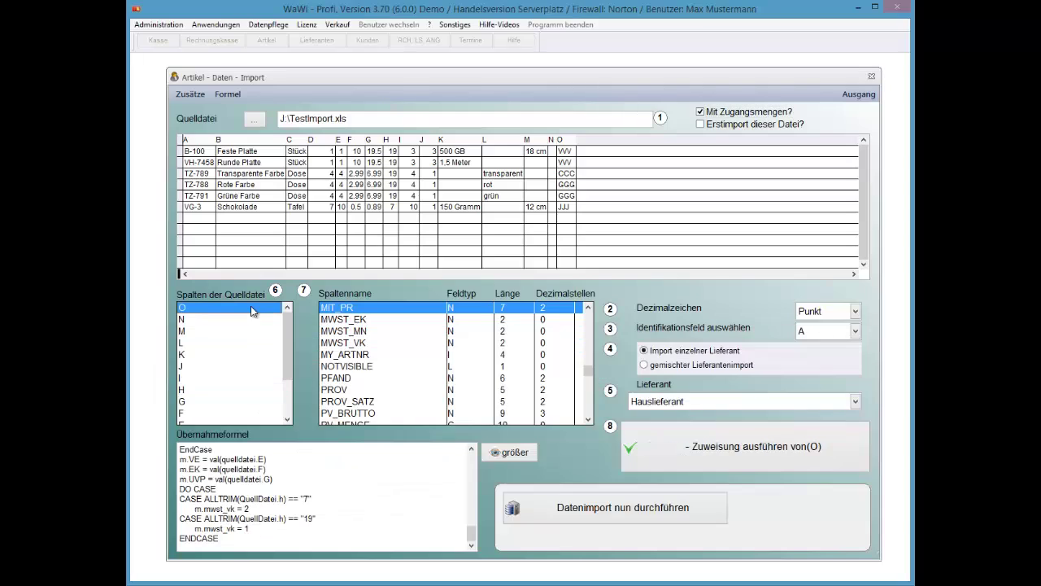
key(i)
key(Tab)
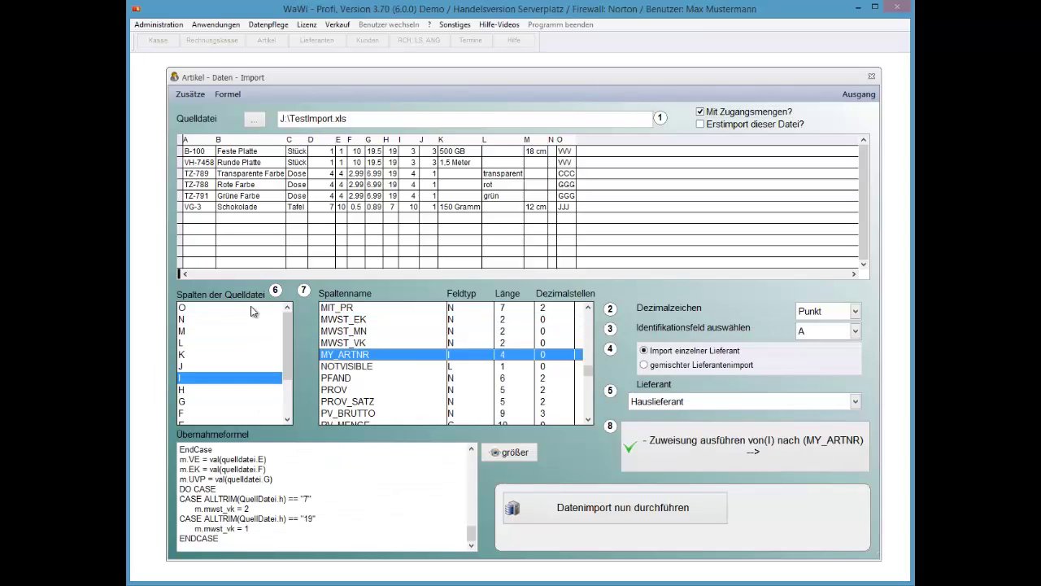
key(b)
key(Down)
key(Down)
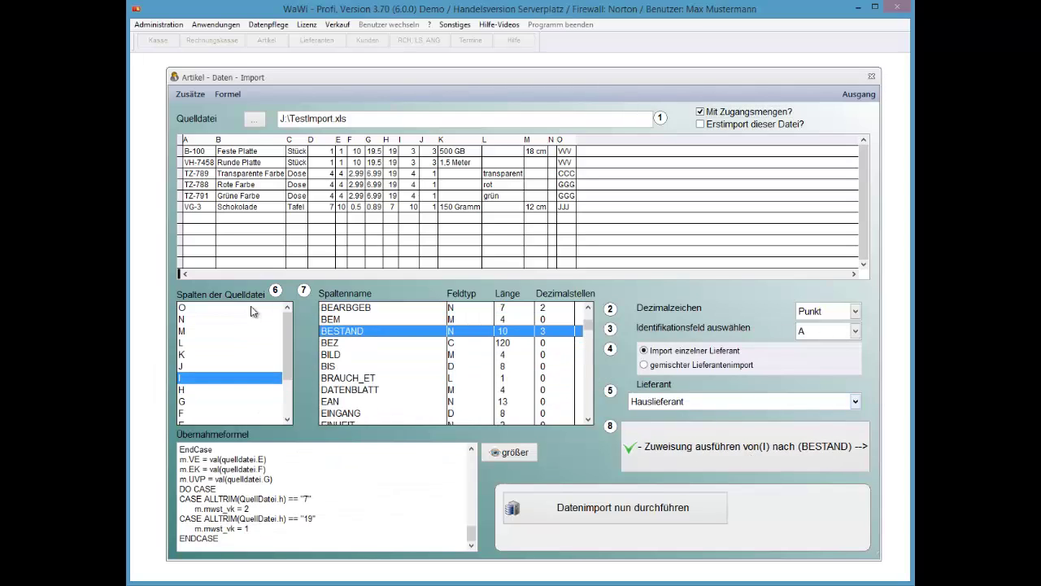
key(Return)
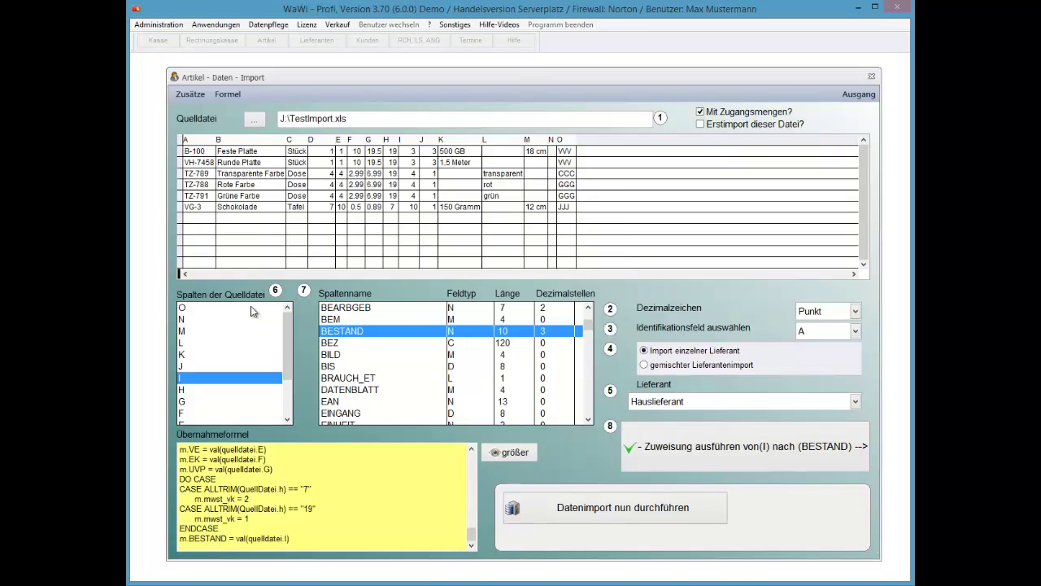
Check the quantity columns in the workbook again and select source column K in the article import.
key(alt+Tab)
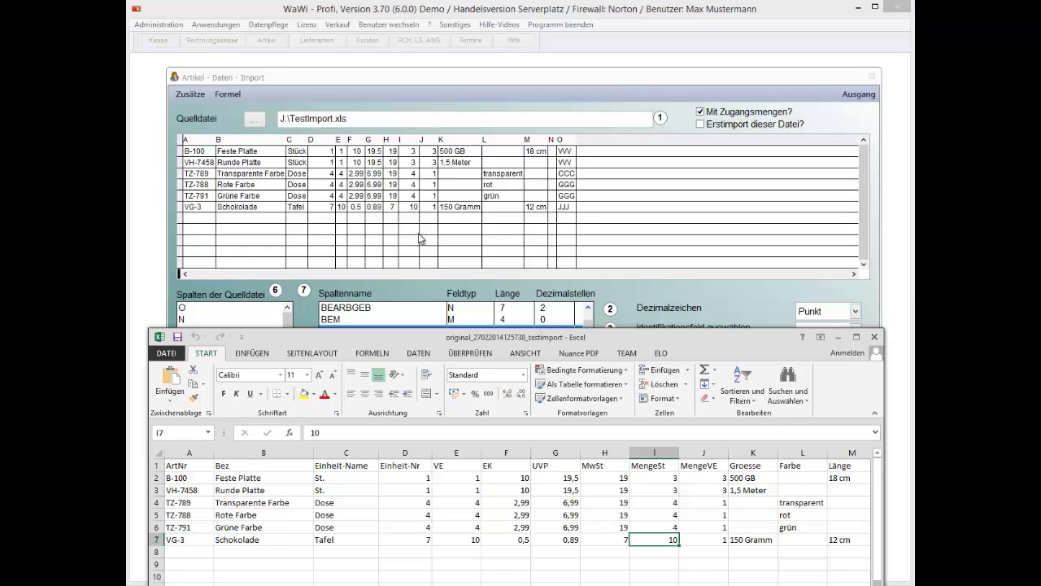
key(alt+Tab)
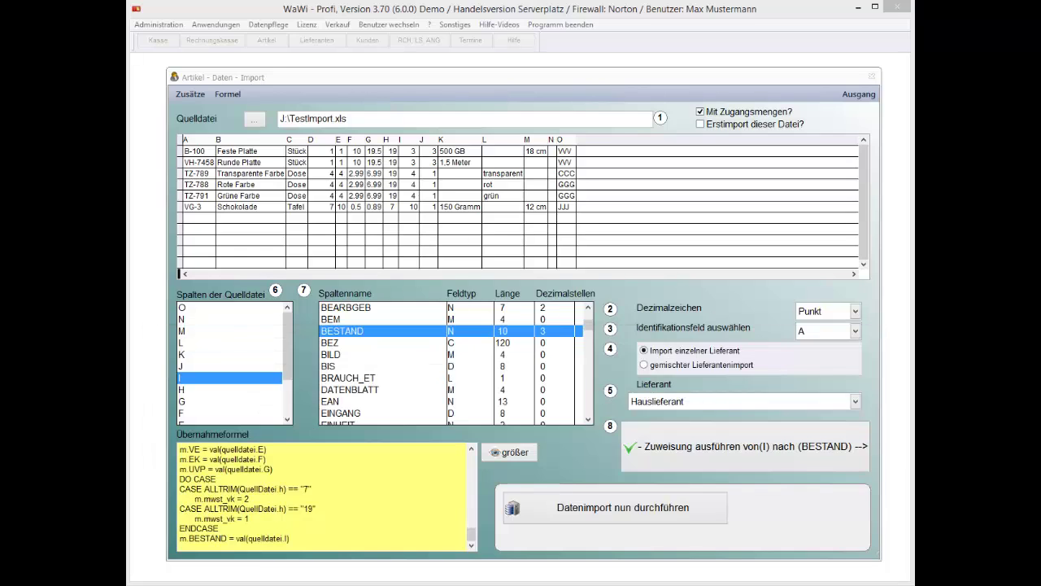
key(alt+Tab)
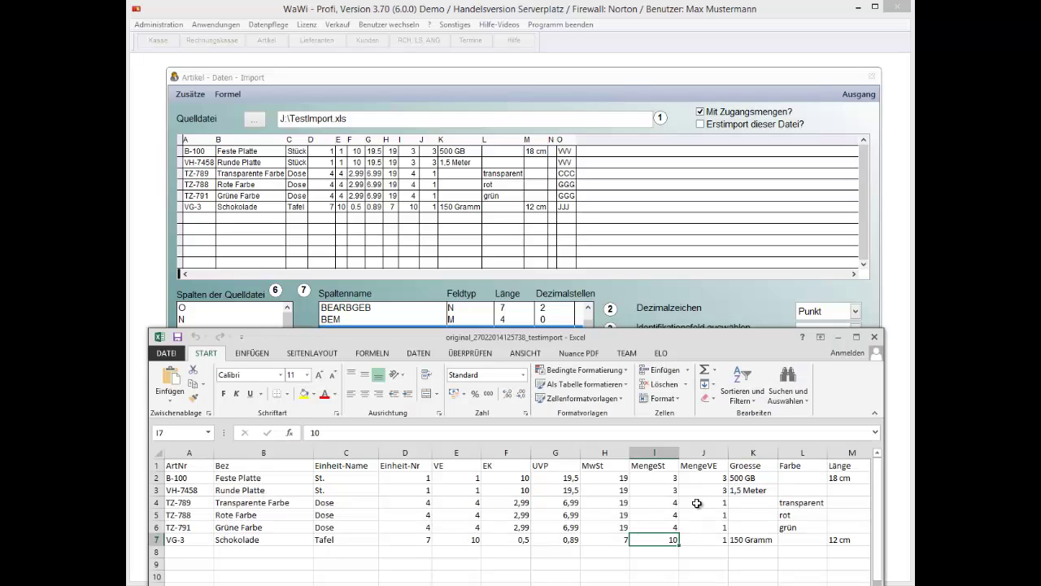
click(226, 317)
key(Down)
key(Down)
key(Down)
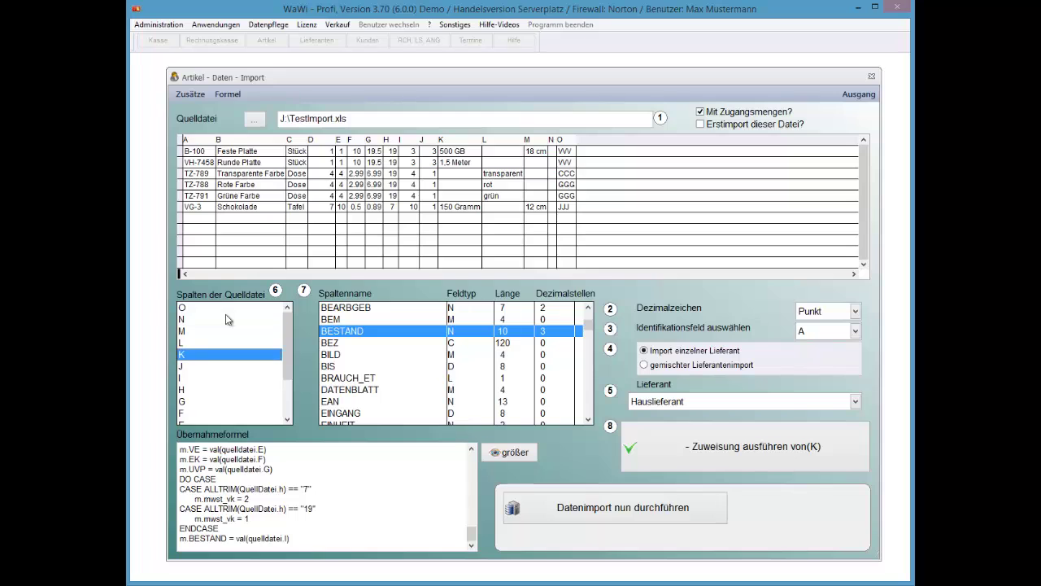
Check the Groesse column in the workbook and assign source column K to the article field GROSSE.
key(Tab)
key(Down)
key(Down)
key(Down)
key(alt+Tab)
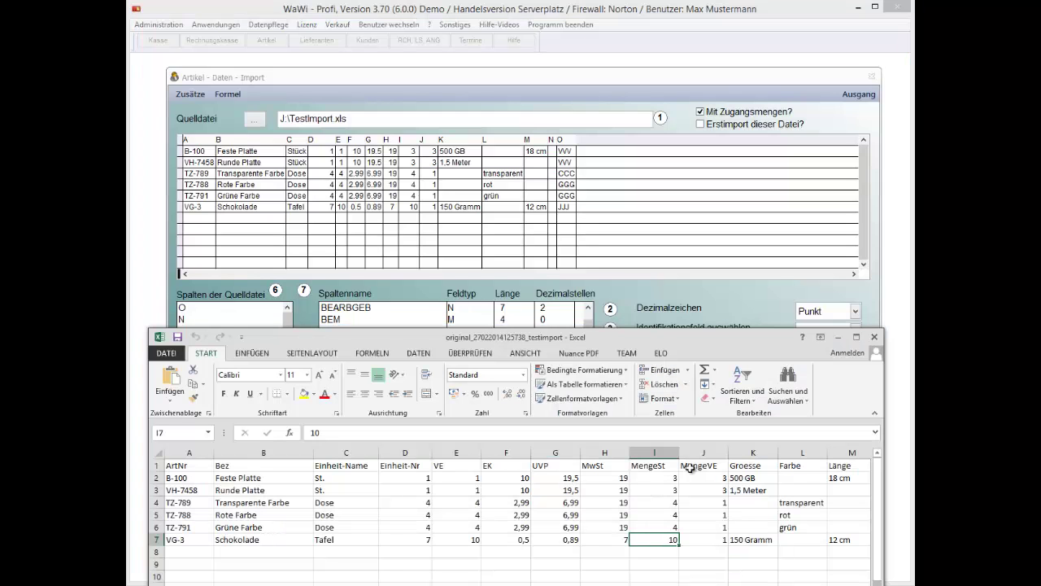
click(345, 322)
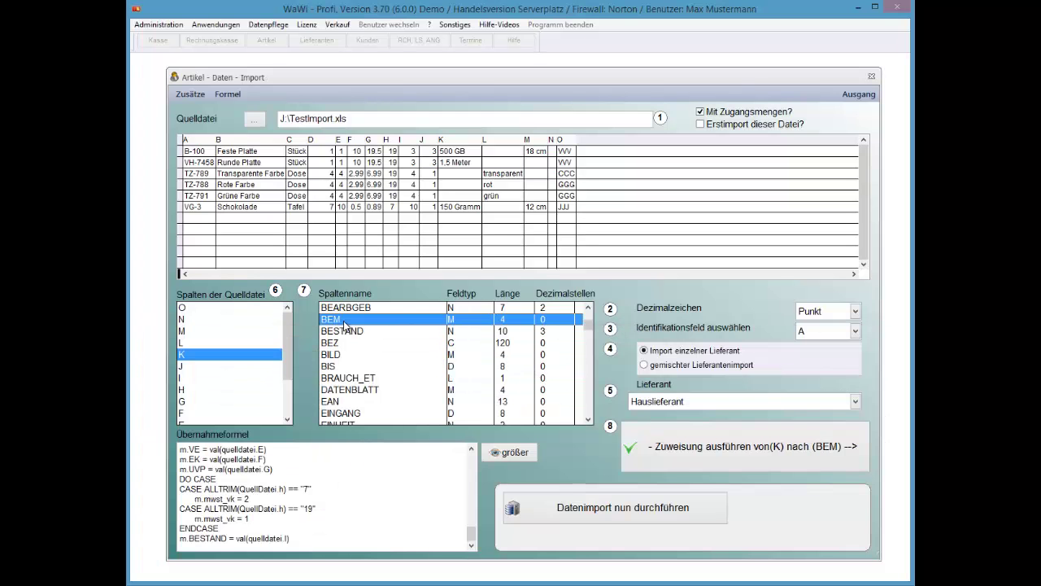
key(g)
key(Down)
key(Down)
key(Tab)
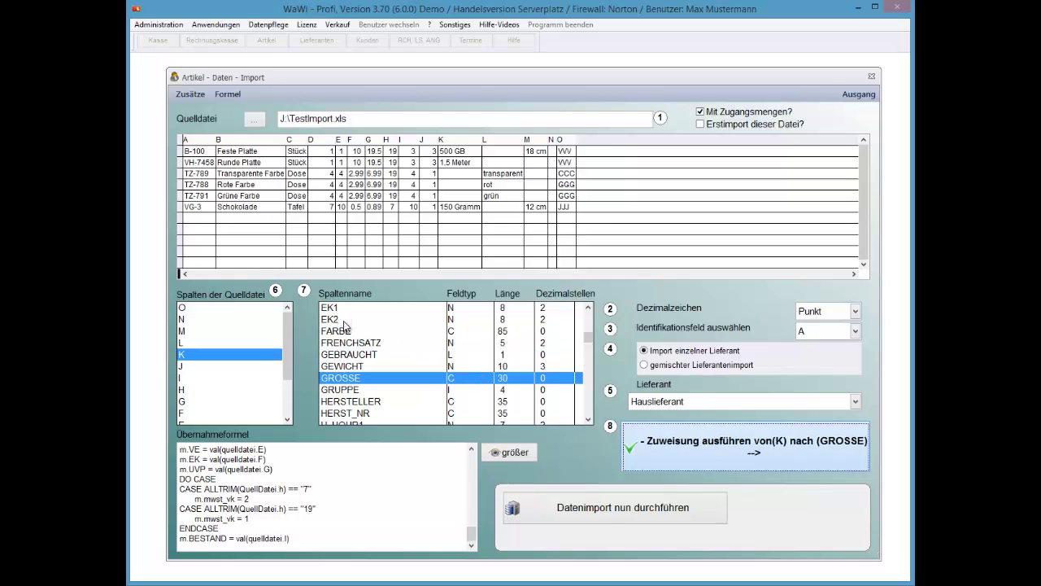
key(Return)
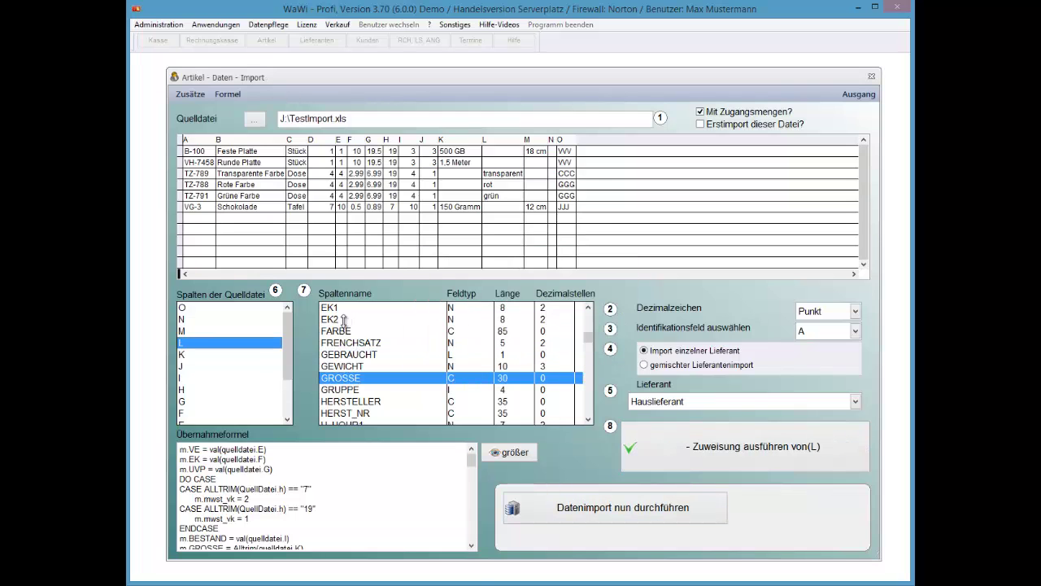
Check the Farbe column in the workbook and assign source column L to the article field FARBE.
key(alt+Tab)
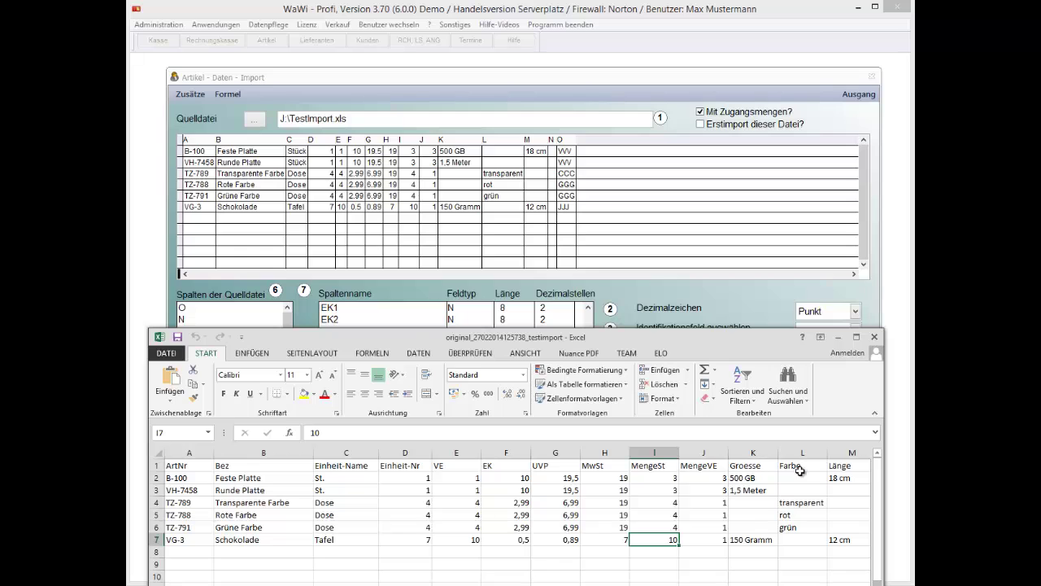
click(407, 318)
key(g)
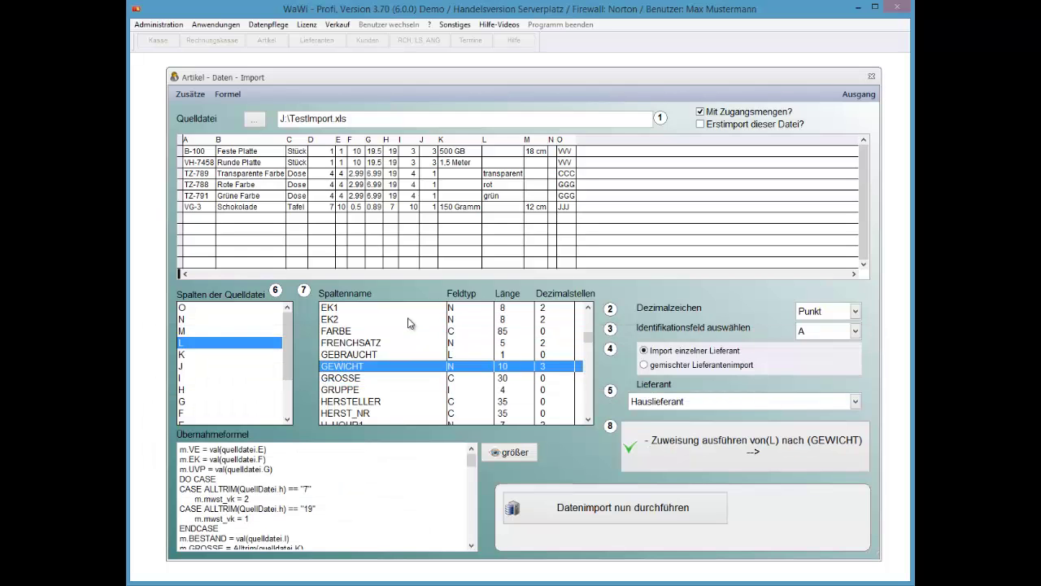
key(f)
key(Return)
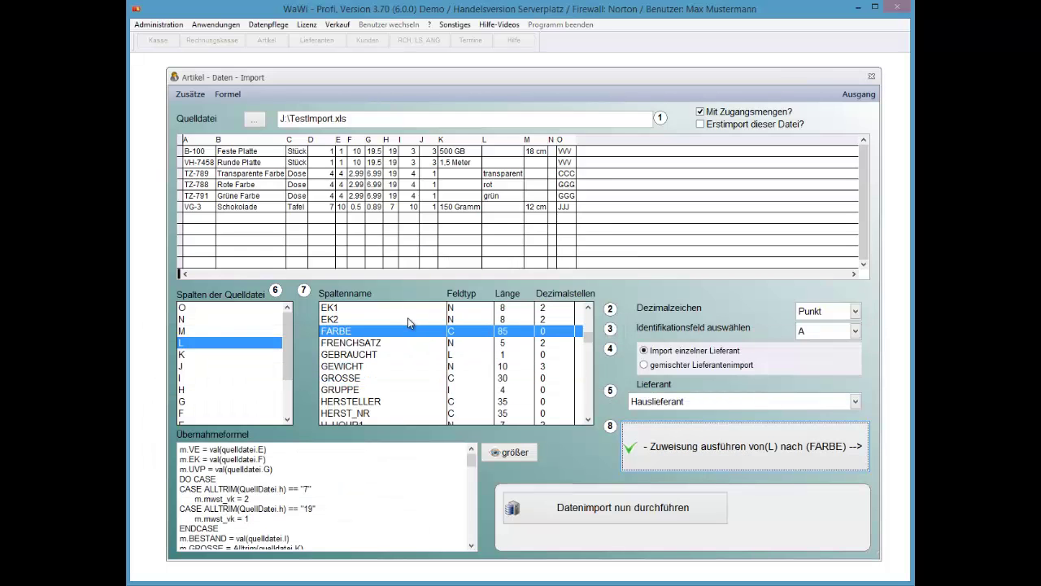
Check the Länge column in the workbook and assign source column M to the article field LANGE.
key(alt+Tab)
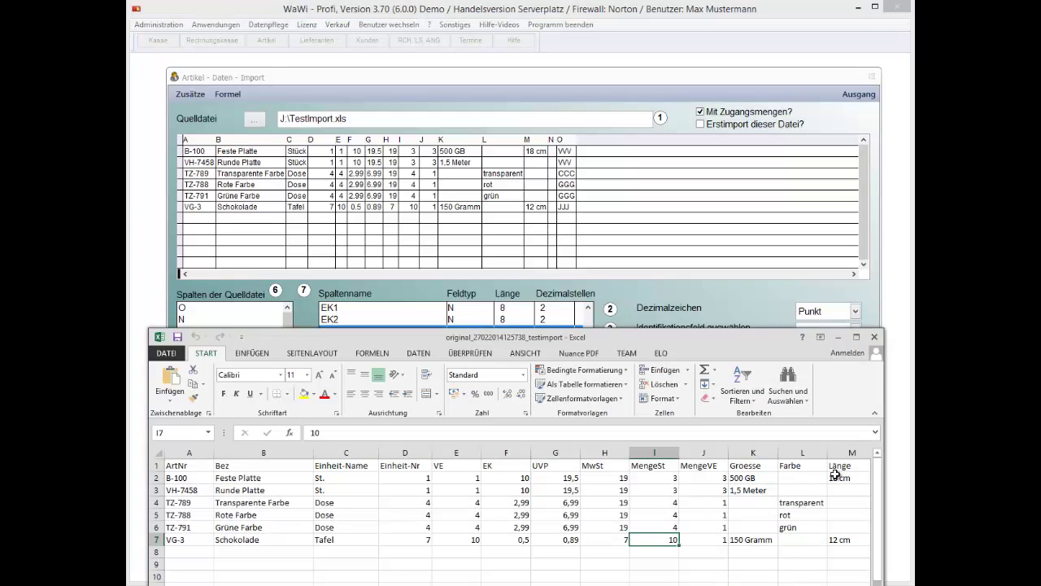
click(216, 328)
key(g)
key(l)
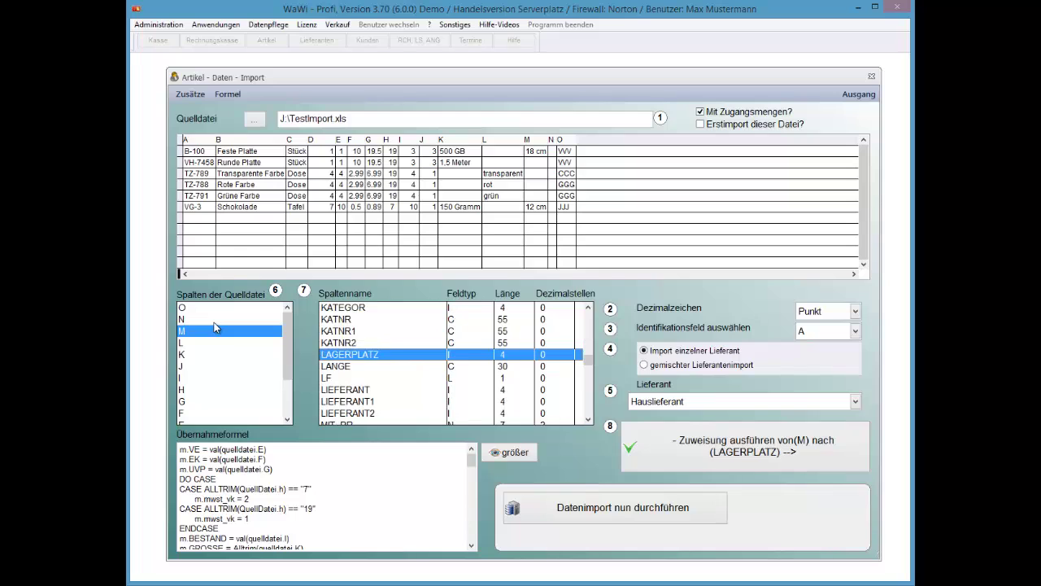
key(Down)
key(Return)
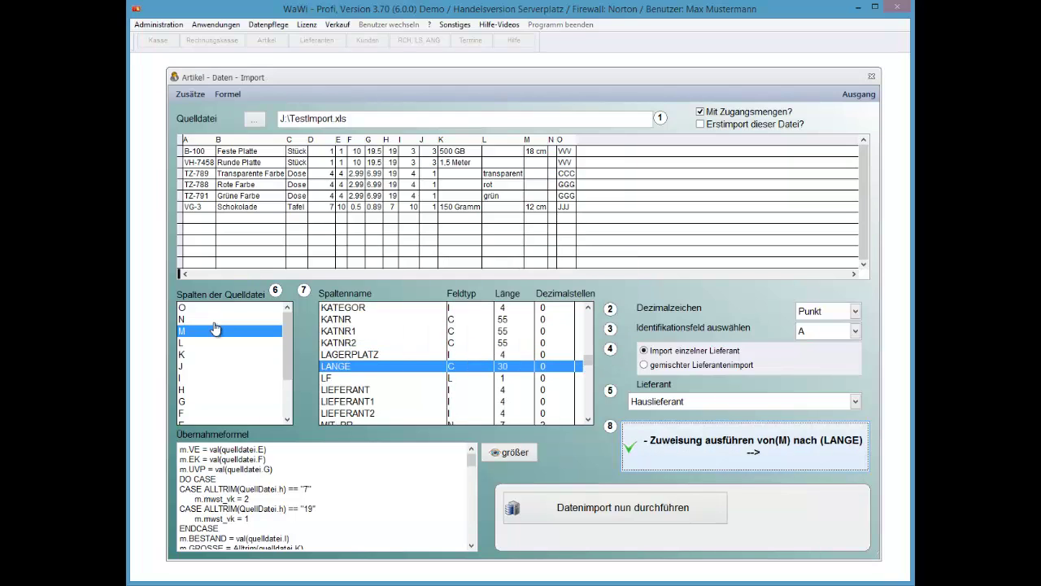
key(Return)
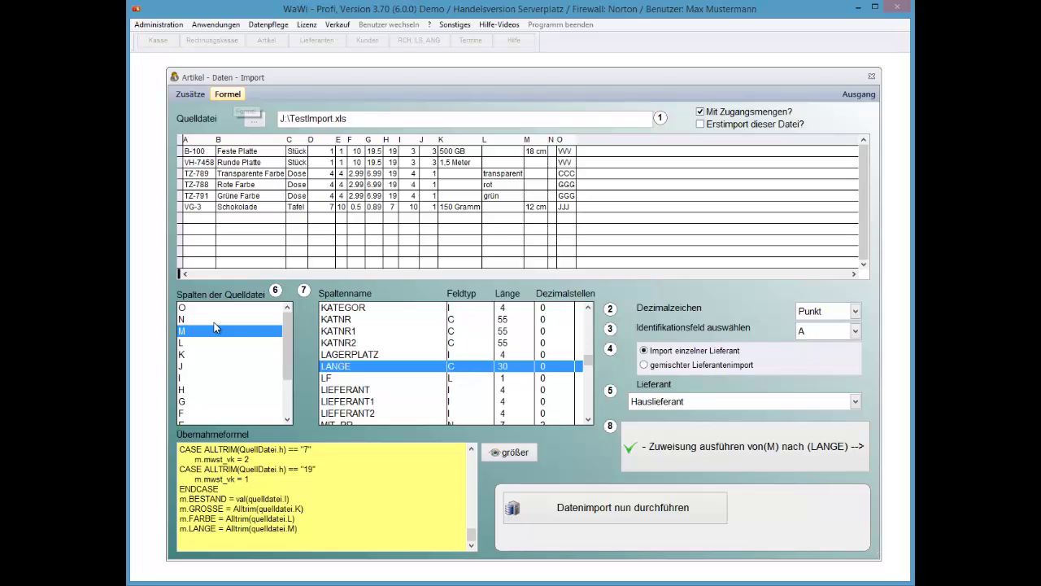
Save the Übernahmeformel of the article import.
key(alt+f)
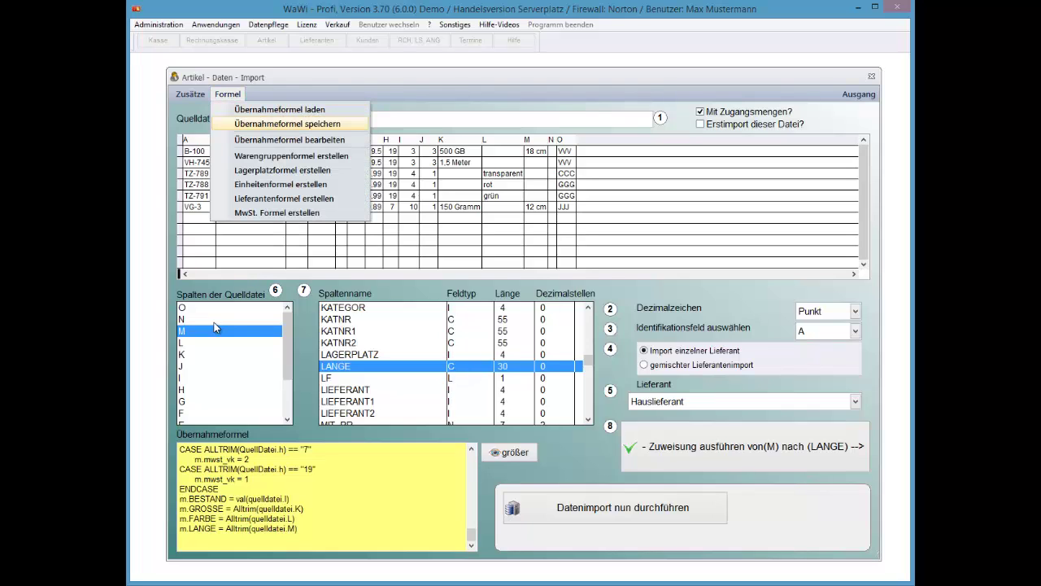
key(Return)
key(Return)
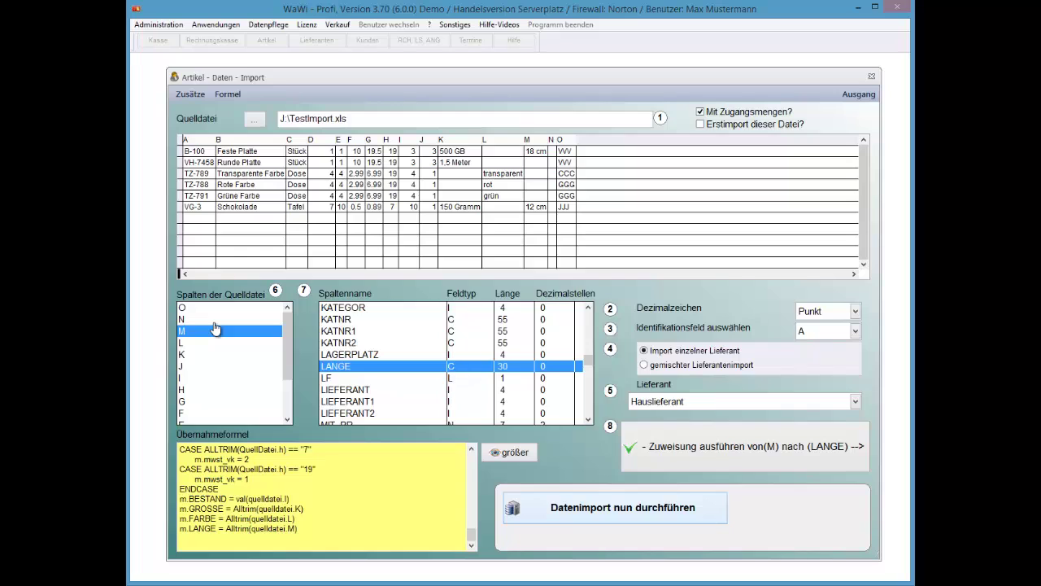
Start the data import and specify the source column that contains the Zugangsmenge.
key(Return)
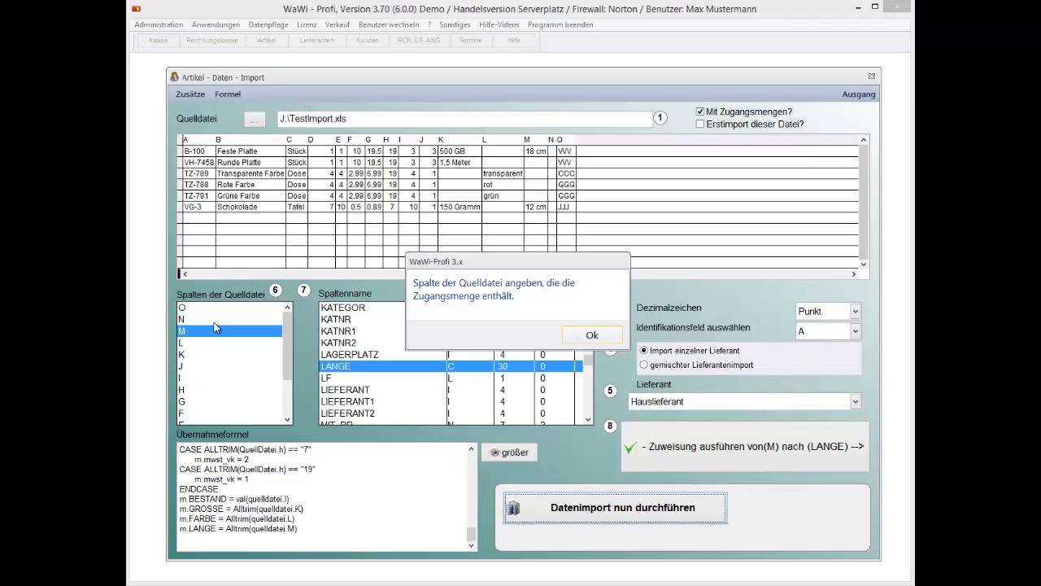
key(Return)
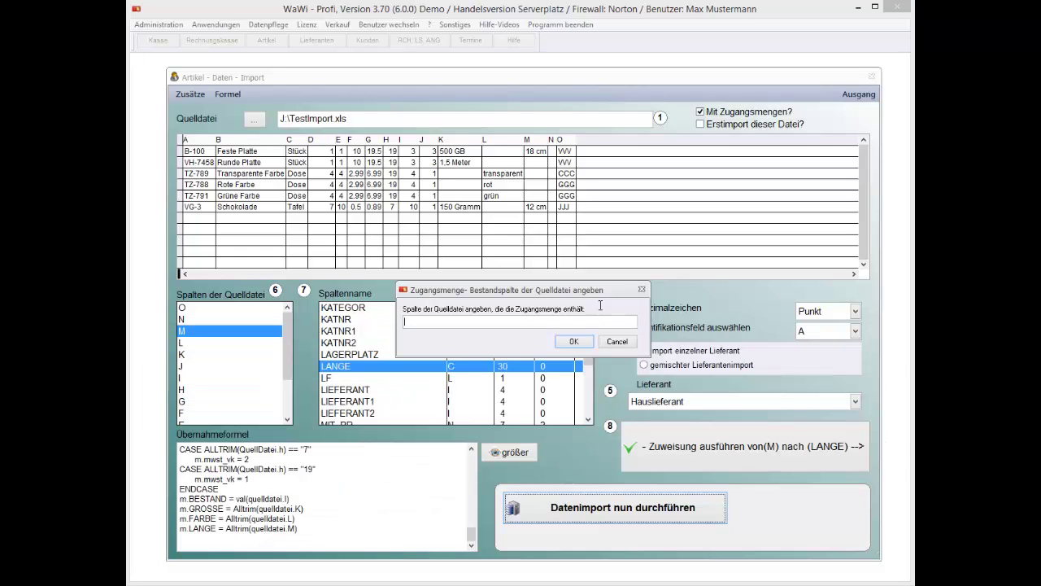
click(600, 309)
key(Return)
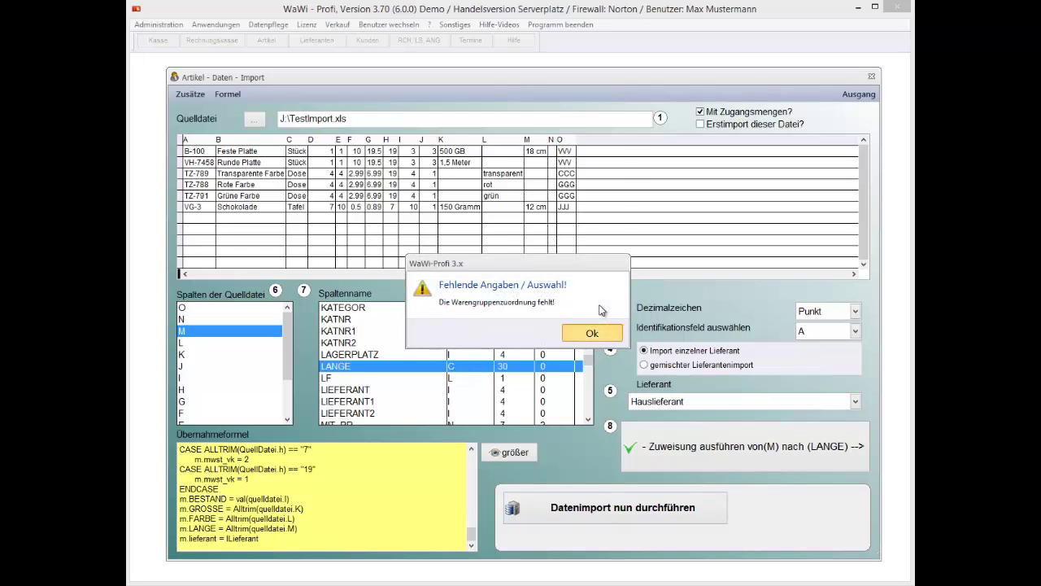
Acknowledge all notices about missing import details so the default assignments are added to the Übernahmeformel.
key(Return)
key(Return)
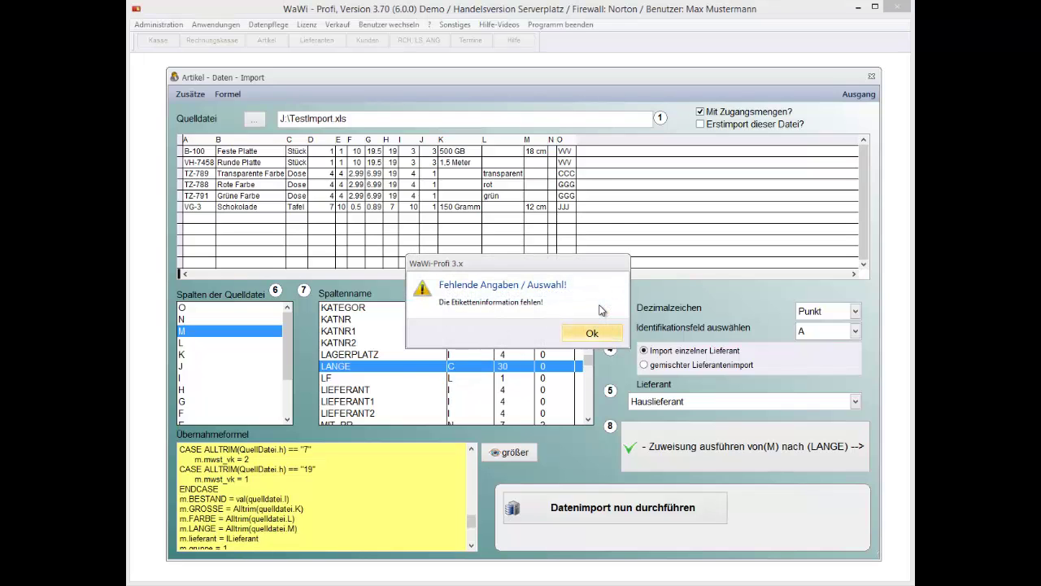
key(Return)
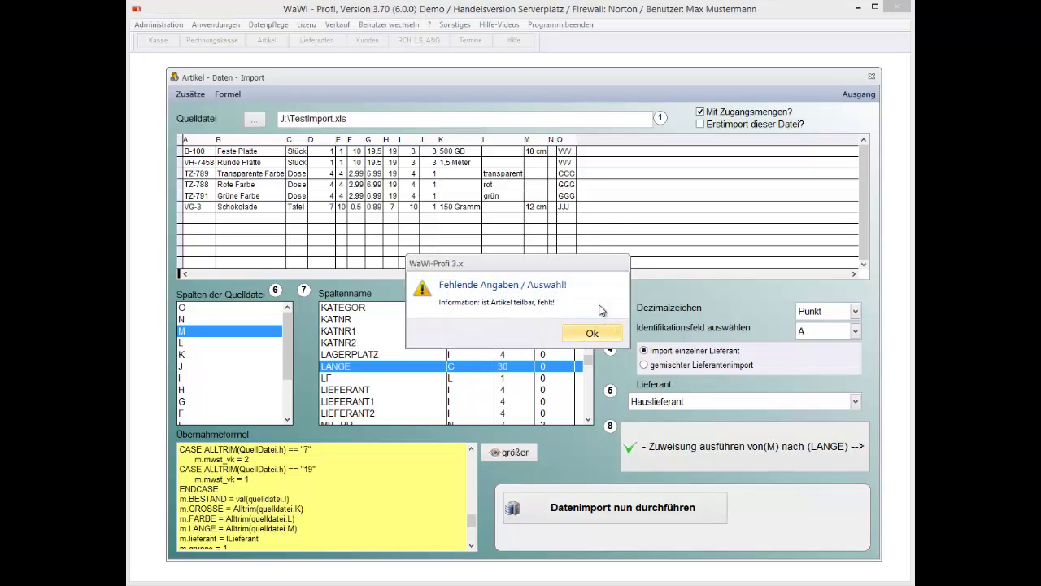
key(Return)
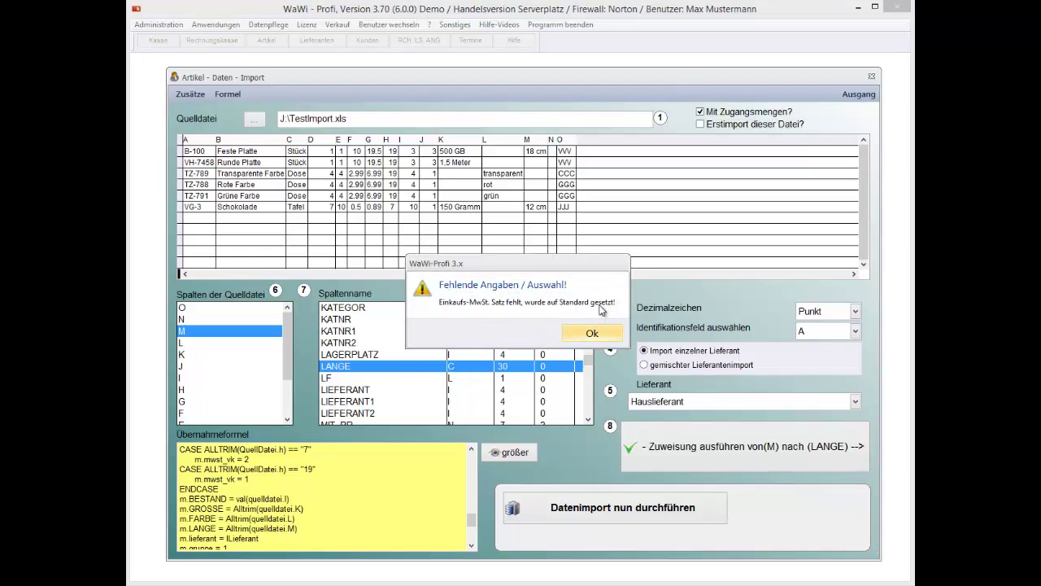
key(Return)
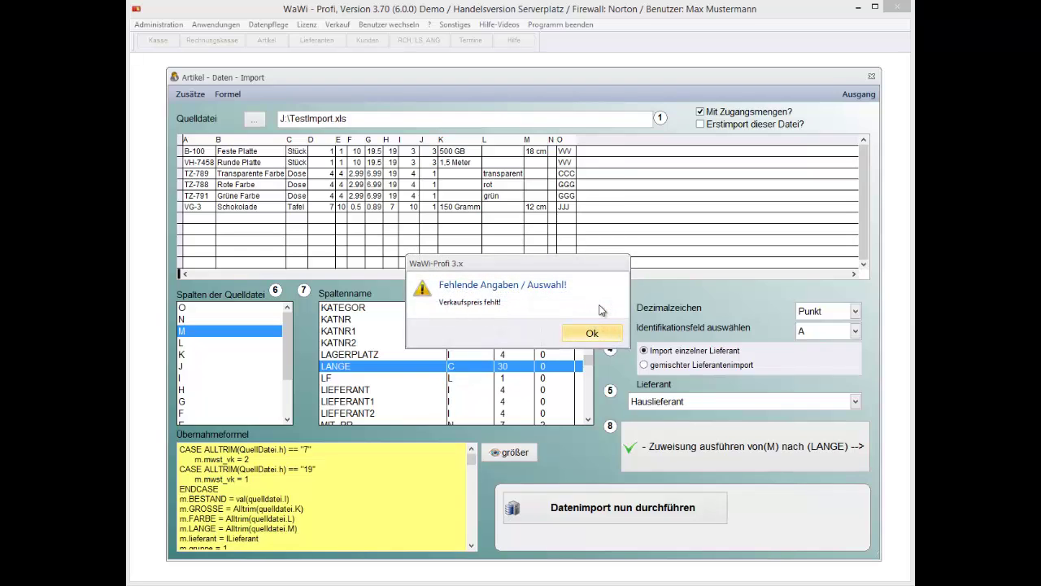
key(Return)
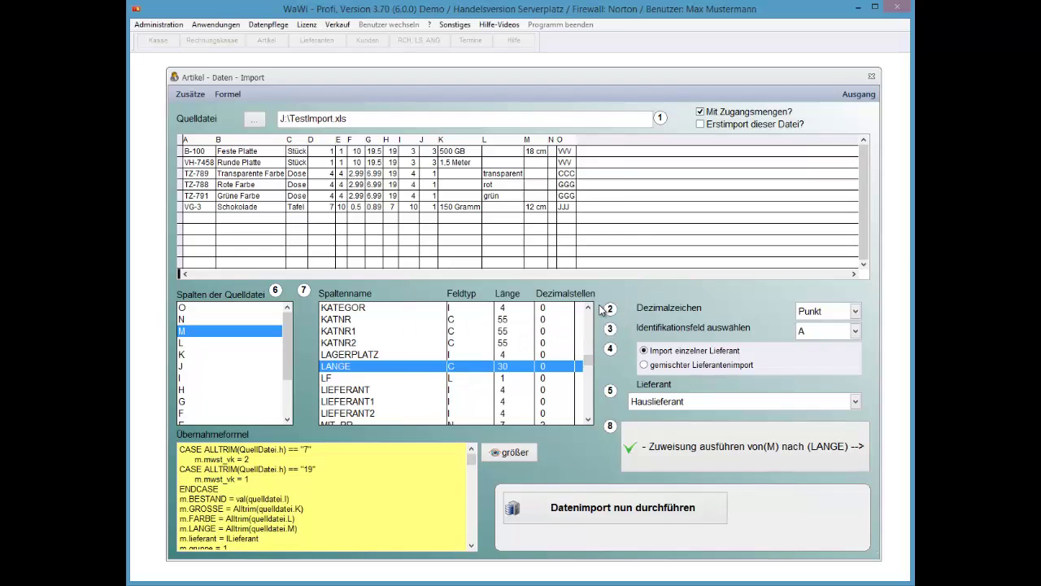
Open the Übernahmeformel in the enlarged editor and review its assignments through to the last line.
key(Tab)
key(Tab)
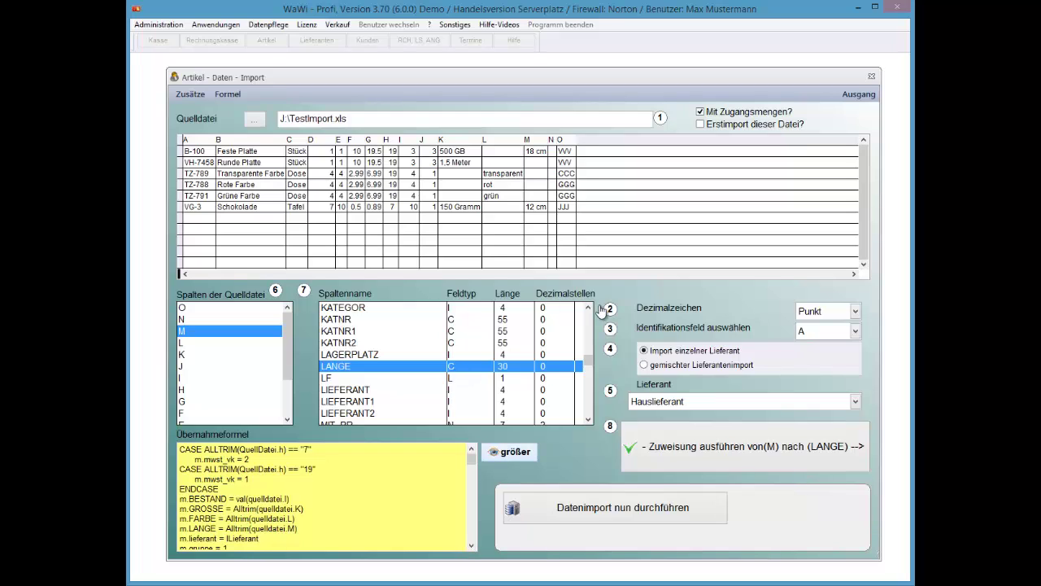
key(Tab)
key(Page_Down)
key(Page_Down)
key(Page_Up)
key(Page_Up)
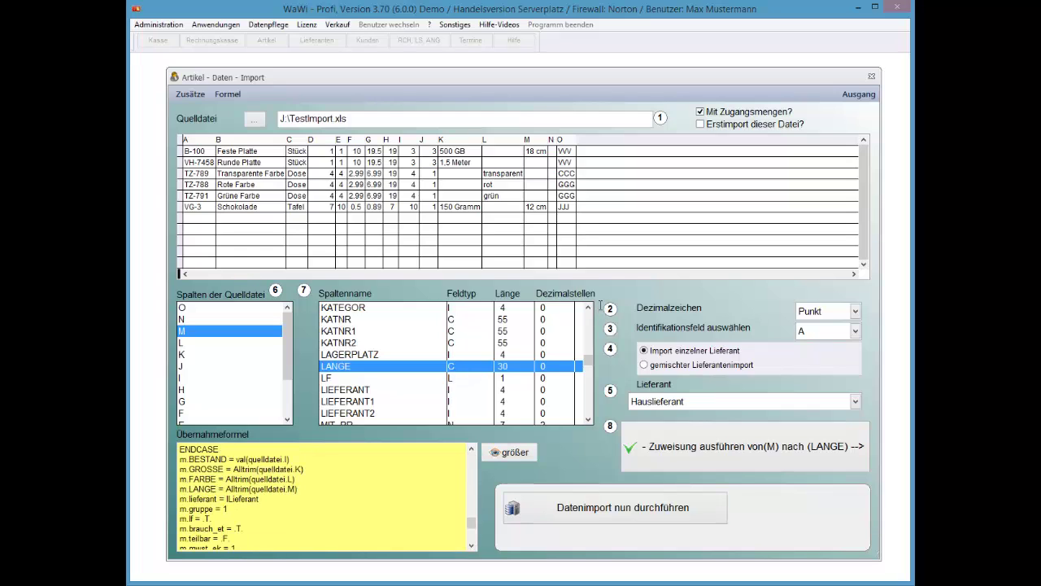
key(Tab)
key(Return)
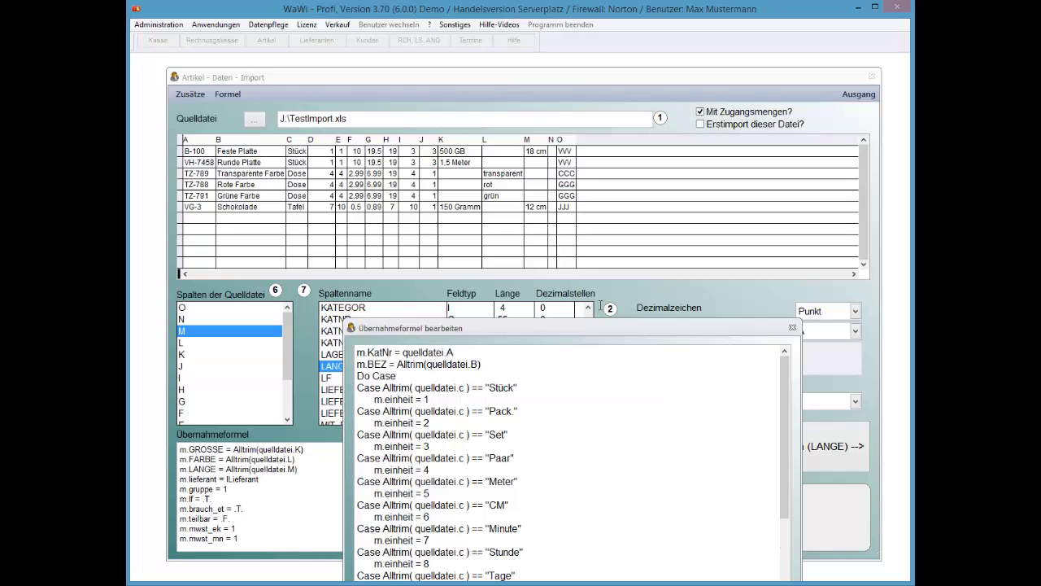
scroll(600, 309, down, 3)
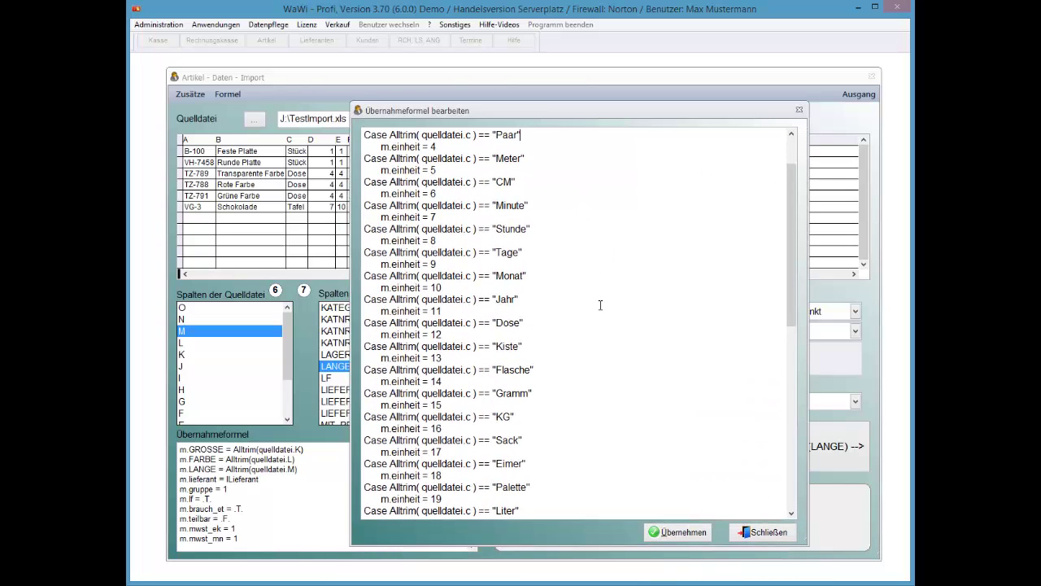
scroll(600, 305, down, 10)
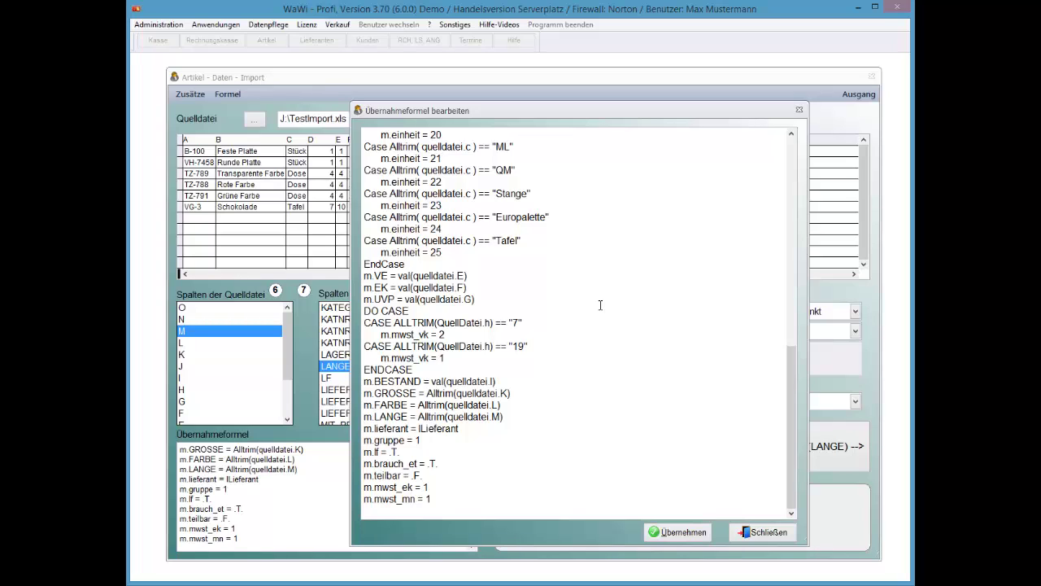
Insert a blank line after the MwSt ENDCASE and add m.mwst_ek = 2 to the CASE "7" branch.
key(Return)
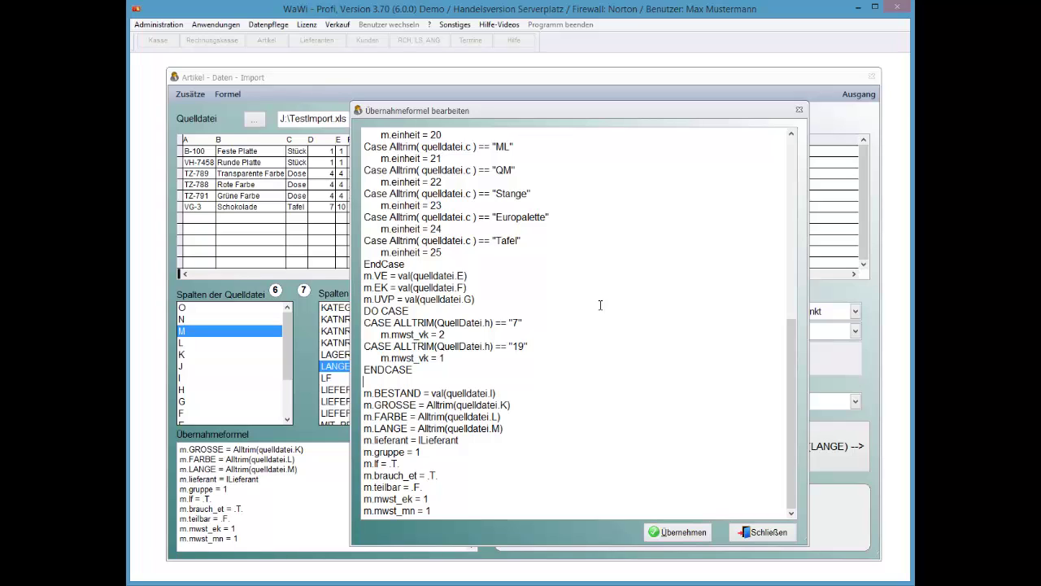
drag(429, 499, 364, 499)
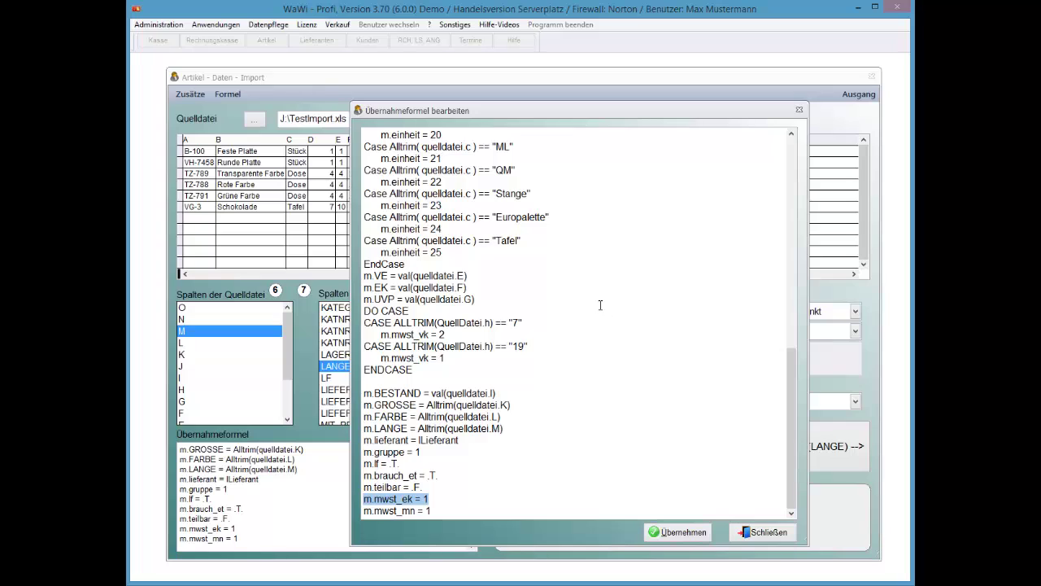
click(601, 305)
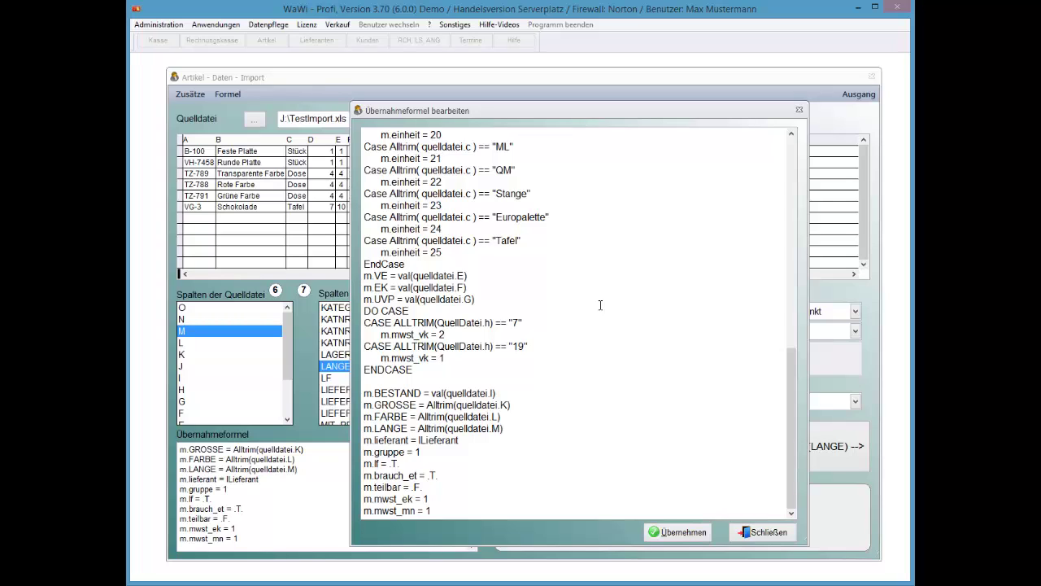
key(Return)
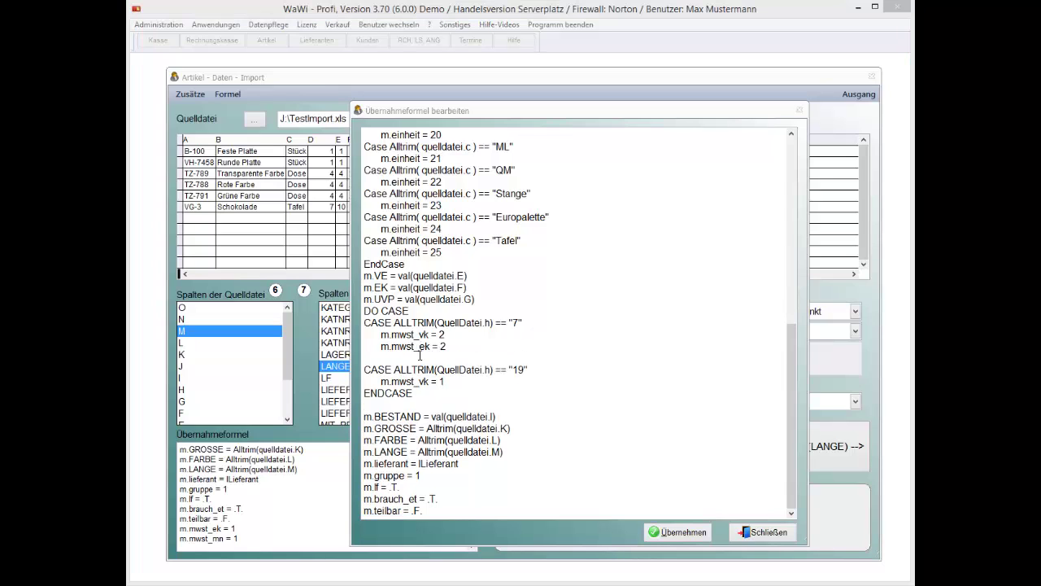
click(446, 353)
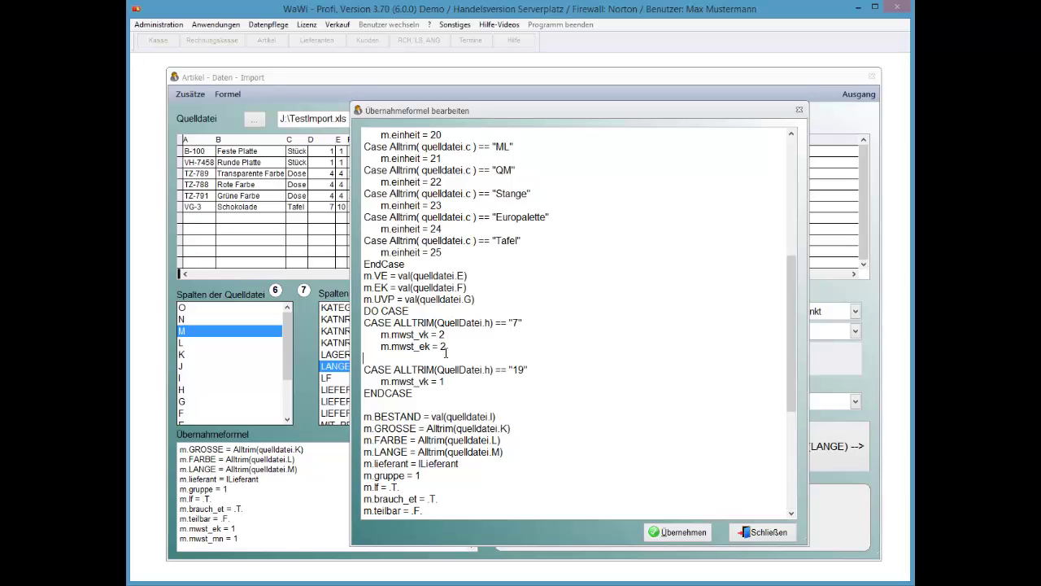
Delete the lines m.mwst_ek = 1 and m.mwst_mn = 1 at the end of the formula.
scroll(445, 353, down, 1)
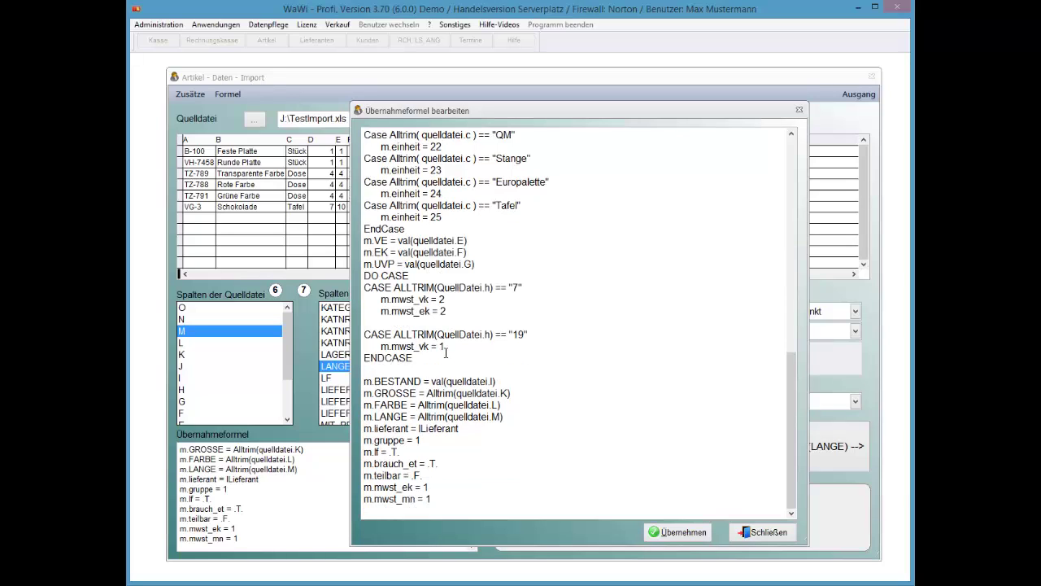
key(Down)
key(Down)
key(Down)
key(Down)
key(Down)
key(shift+Left)
key(shift+Home)
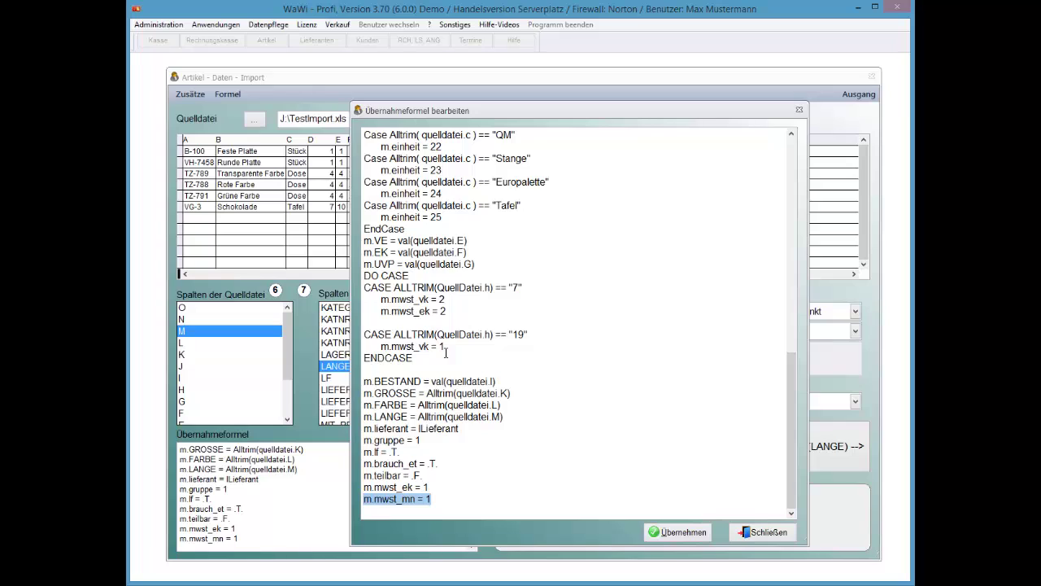
key(shift+Up)
key(Delete)
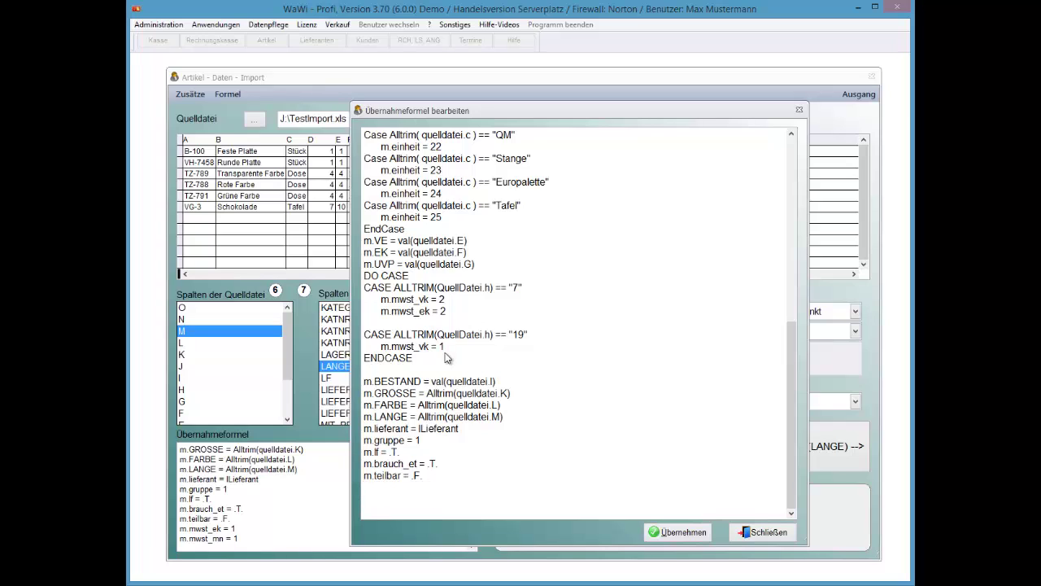
Duplicate the m.mwst_ek = 2 line directly below itself in the CASE "7" branch.
key(Up)
key(Up)
key(Up)
key(Up)
key(Up)
key(Up)
key(Up)
key(Up)
key(Up)
key(Up)
key(Up)
key(Up)
key(Up)
key(Up)
key(Up)
key(shift+Right)
key(shift+End)
key(ctrl+c)
right_click(446, 352)
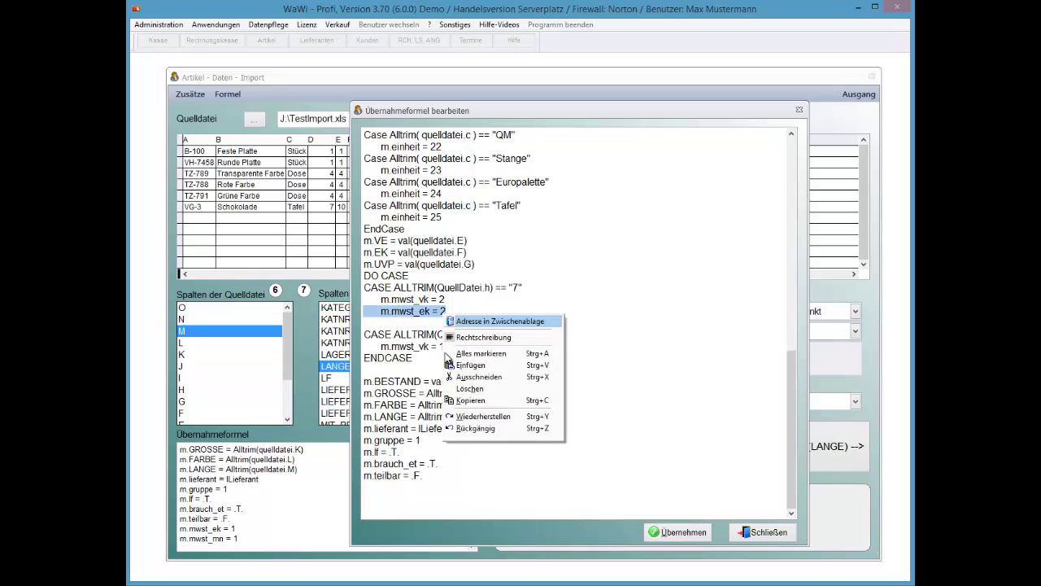
key(Down)
key(Down)
key(Down)
key(Down)
key(Down)
key(Down)
key(Return)
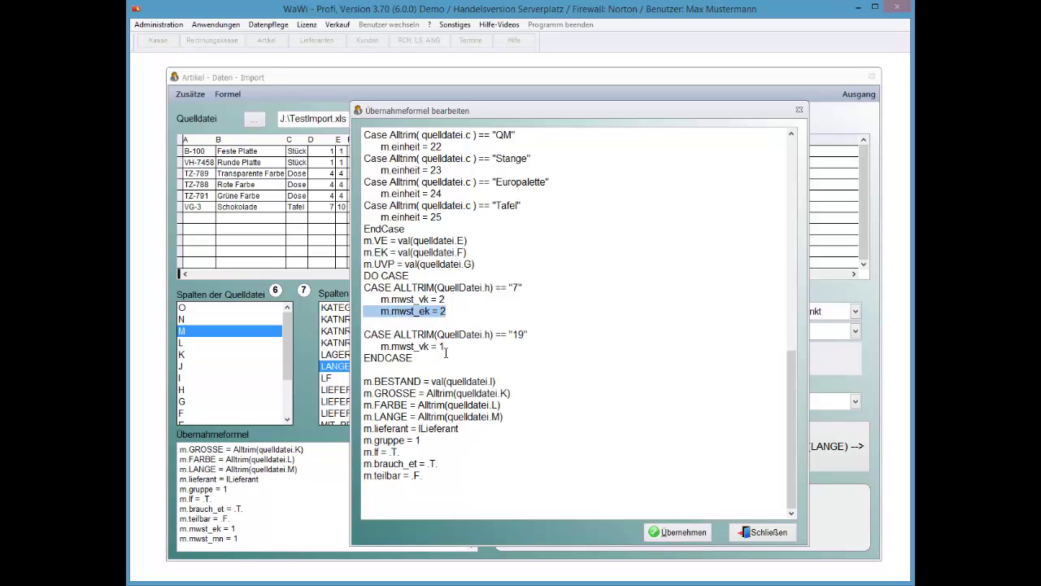
key(Down)
key(ctrl+v)
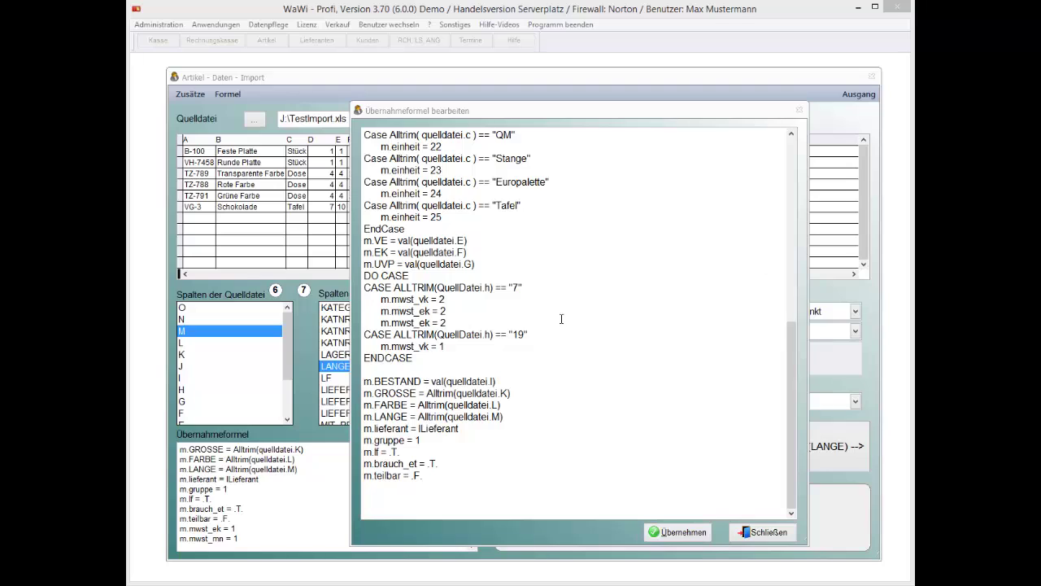
Change the field in the duplicated line to mwst_mn so it reads m.mwst_mn = 2.
click(423, 323)
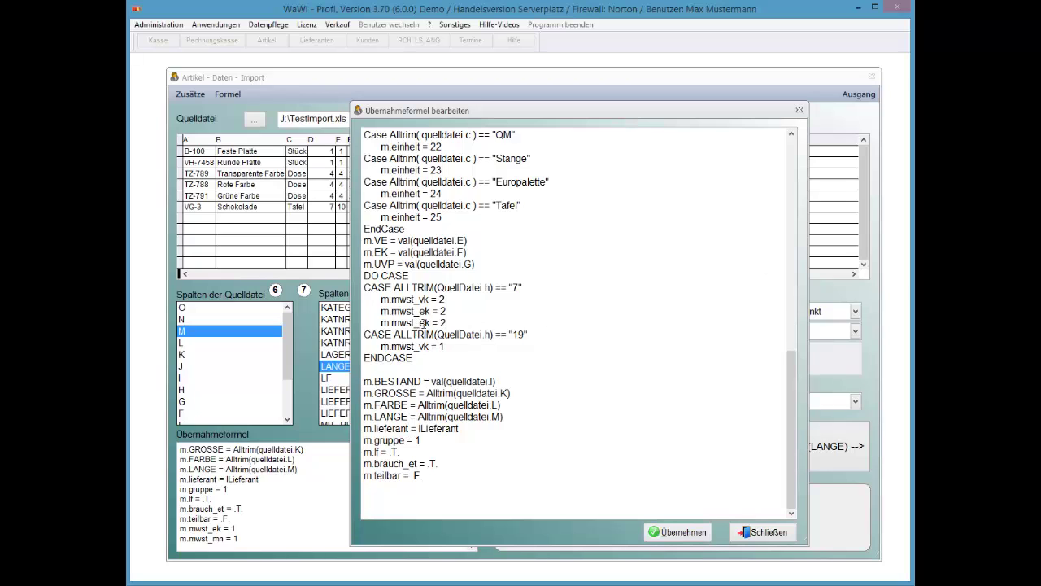
key(BackSpace)
key(BackSpace)
text(mn)
Copy the mwst_ek and mwst_mn lines from the CASE "7" branch into the CASE "19" branch below m.mwst_vk = 1.
key(End)
key(shift+Home)
key(shift+Up)
key(ctrl+c)
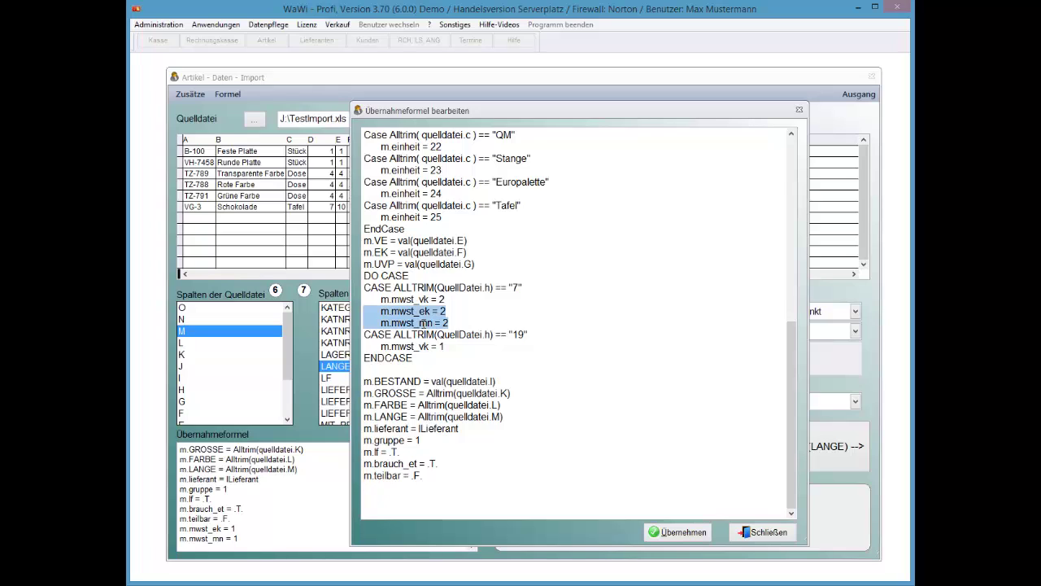
right_click(423, 328)
key(Down)
key(Down)
key(Down)
key(Down)
key(Down)
key(Down)
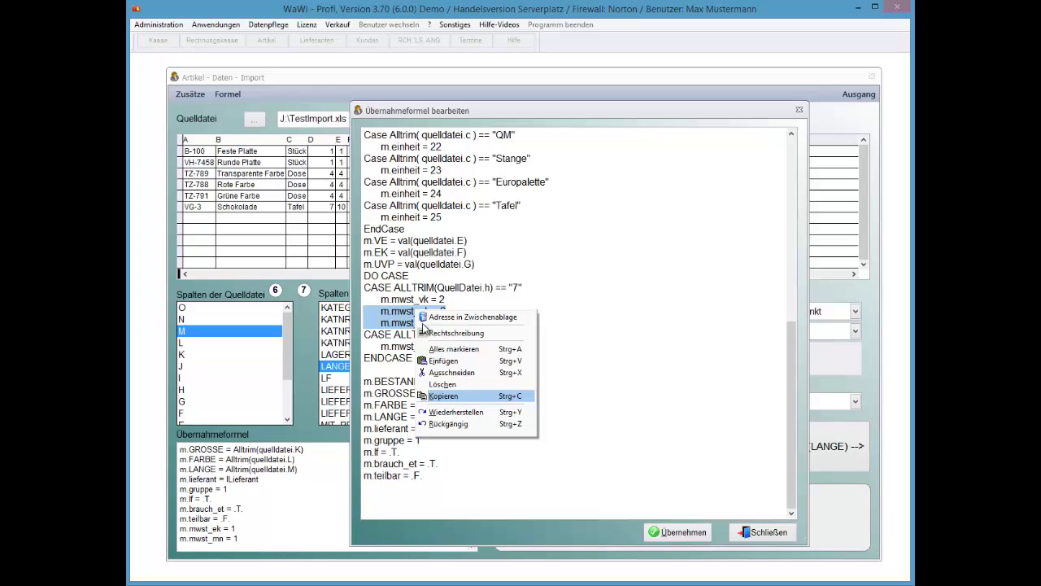
key(Return)
key(Down)
key(Down)
key(Return)
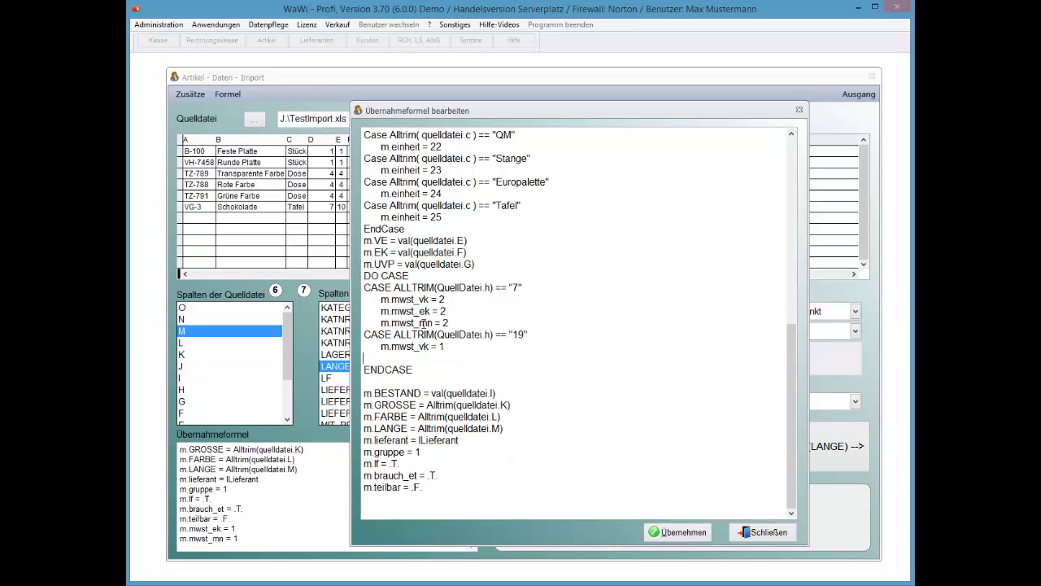
key(ctrl+v)
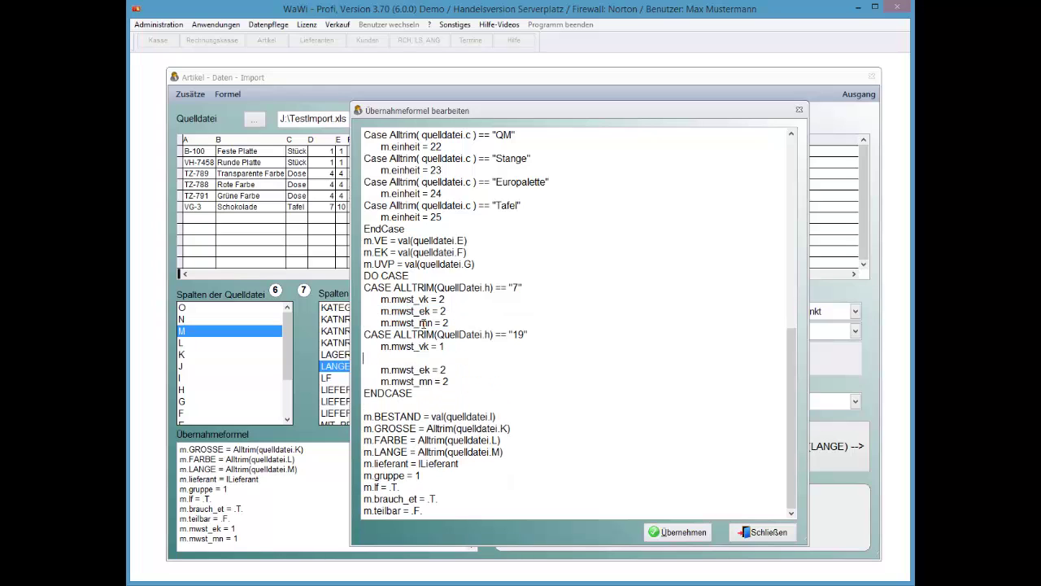
Remove the empty line in the CASE "19" branch, set m.mwst_ek and m.mwst_mn to 1 there, and apply the formula.
key(Delete)
key(End)
key(Left)
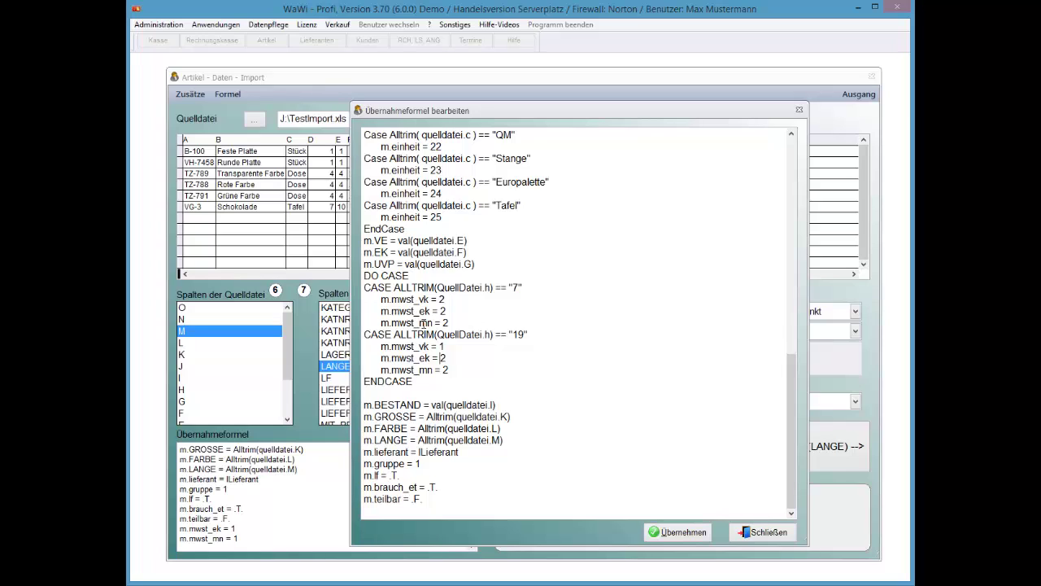
key(Delete)
text(1)
key(BackSpace)
text(1)
key(Left)
key(alt+udiaeresis)
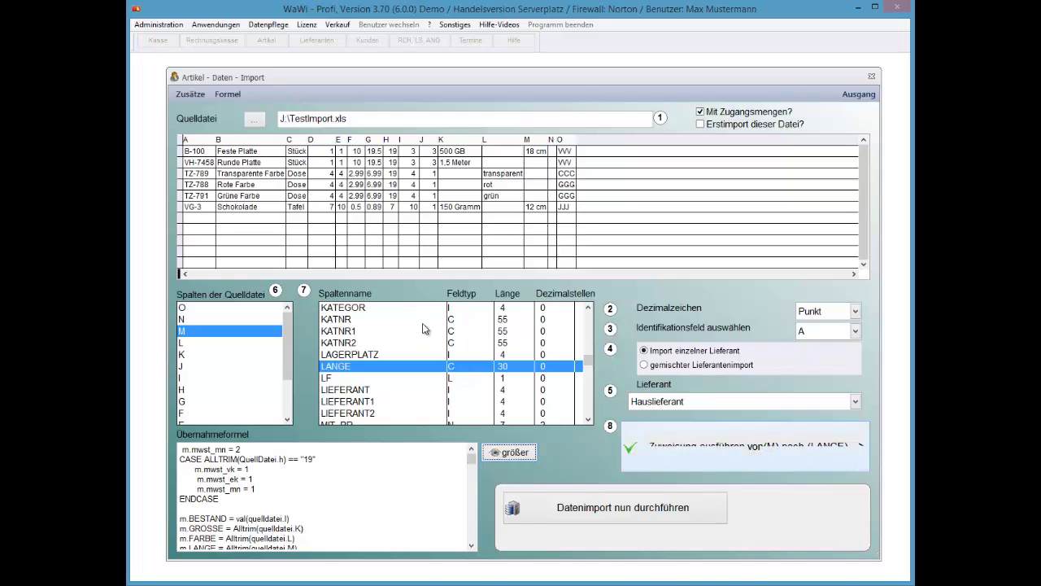
Check the remaining source columns up to Marke in the Excel workbook and the formula types offered for creation in WaWi-Profi.
key(alt+Tab)
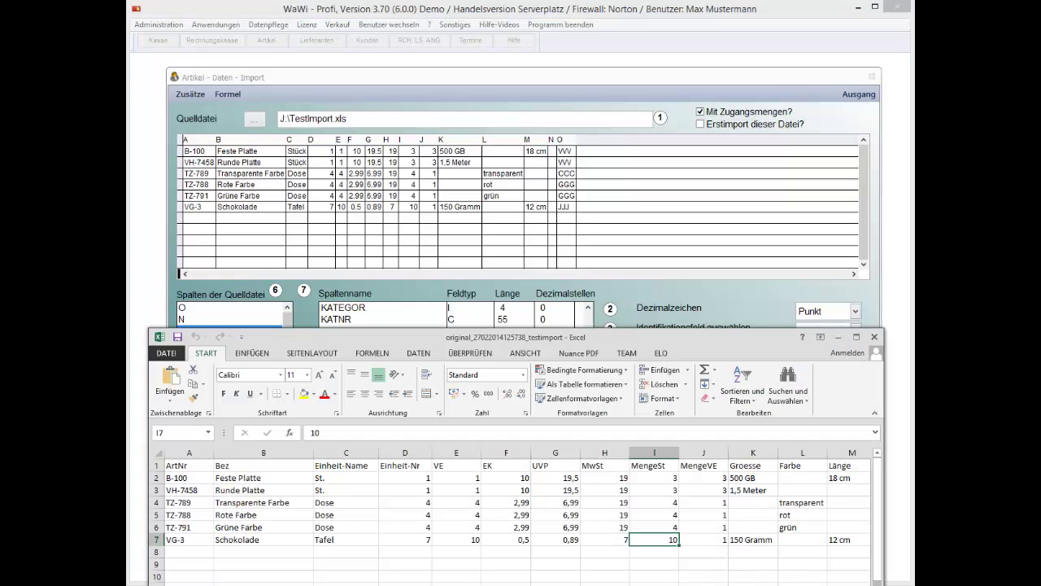
scroll(841, 512, right, 2)
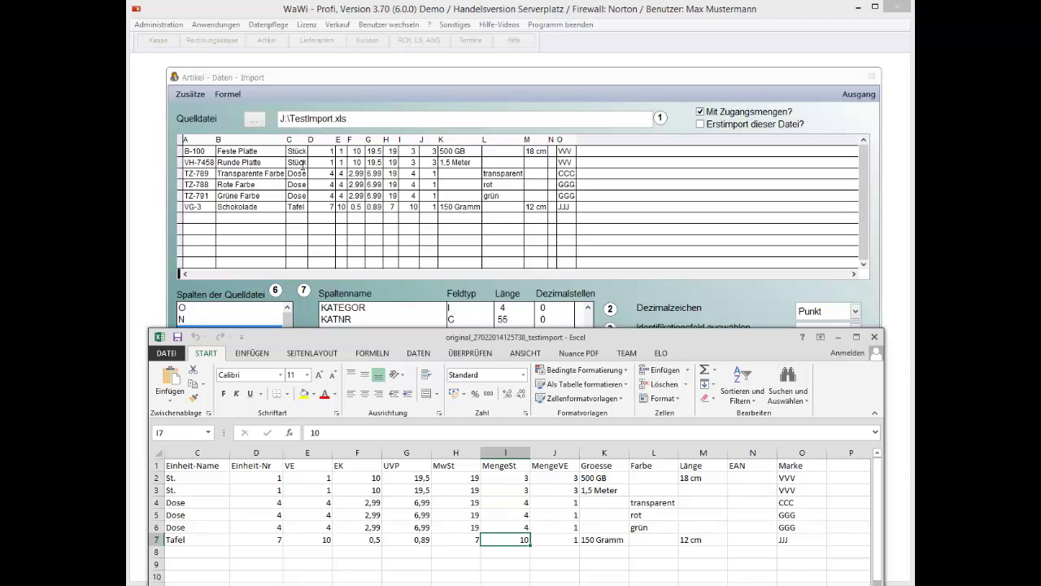
click(226, 97)
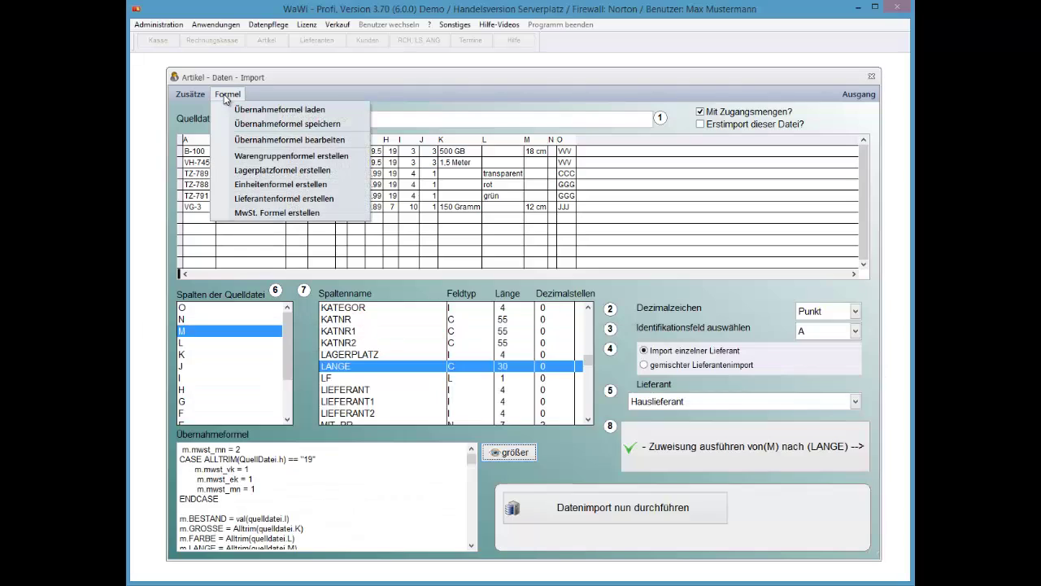
key(Up)
key(Up)
key(Up)
key(Up)
key(Up)
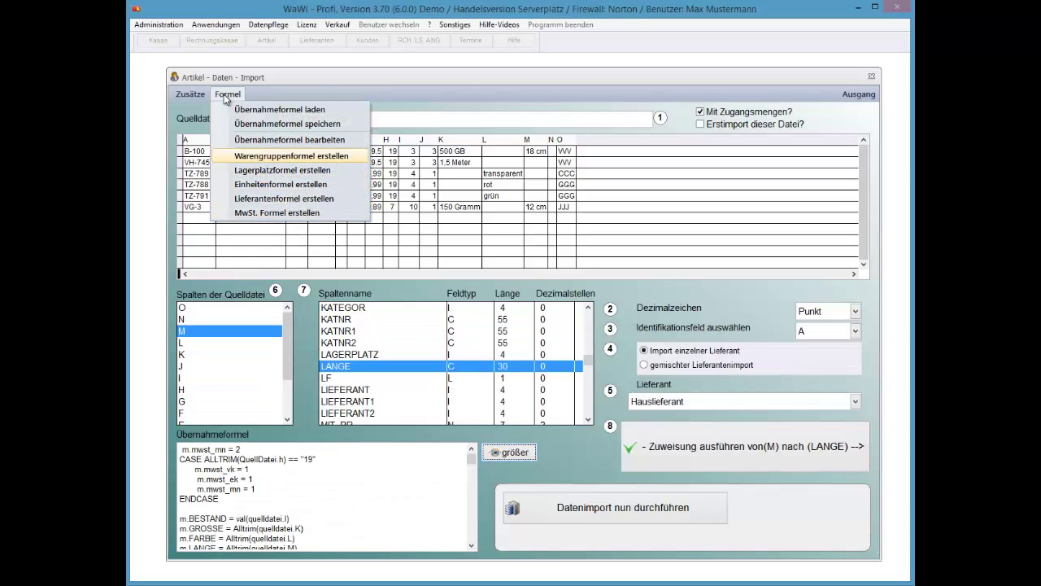
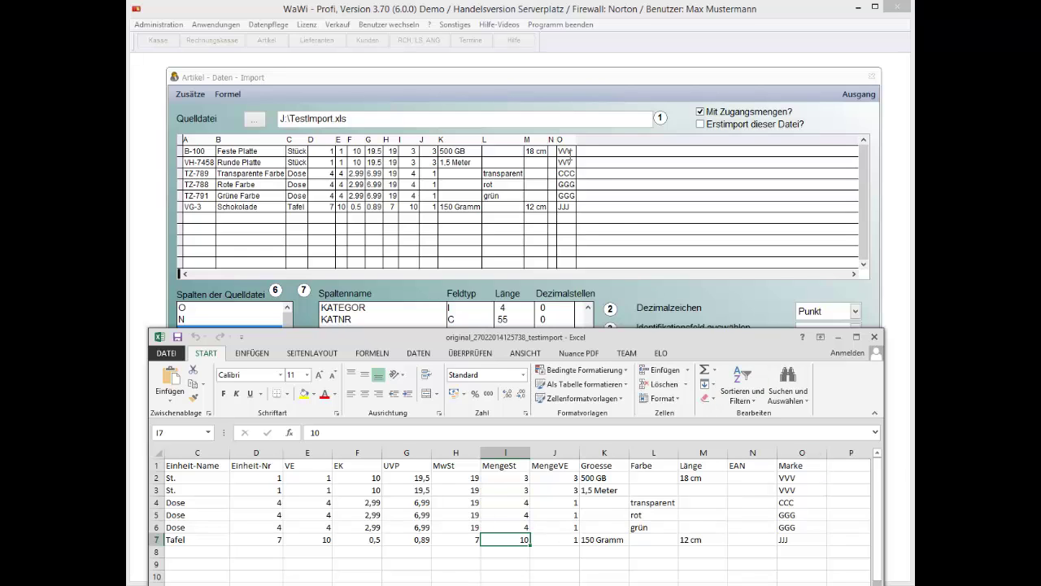
click(527, 98)
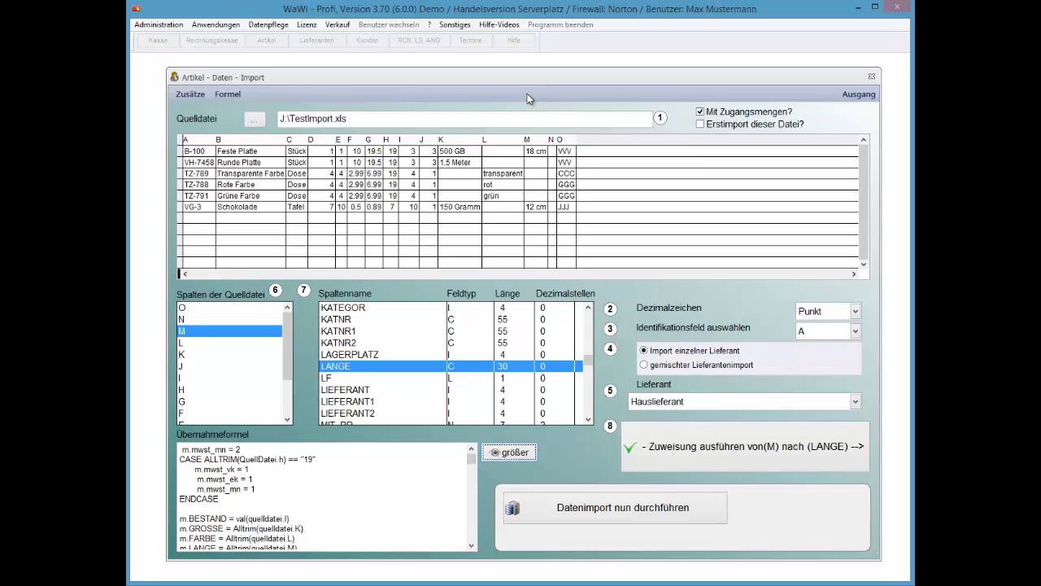
Review the closing lines m.lf, m.brauch_et and m.teilbar of the Übernahmeformel in the enlarged editor, and close it.
key(Tab)
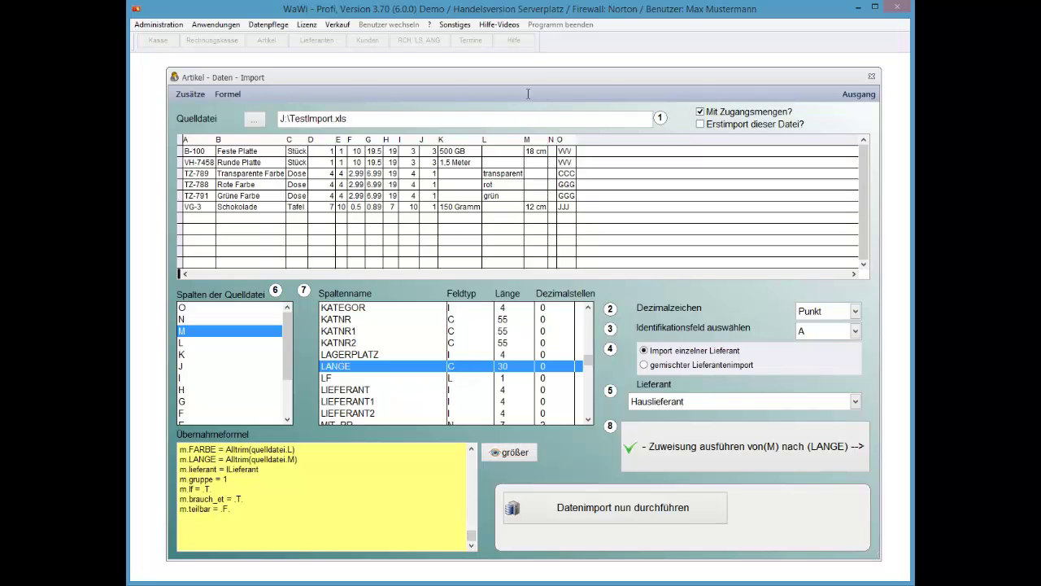
key(shift+End)
key(Down)
key(alt+g)
scroll(528, 93, down, 20)
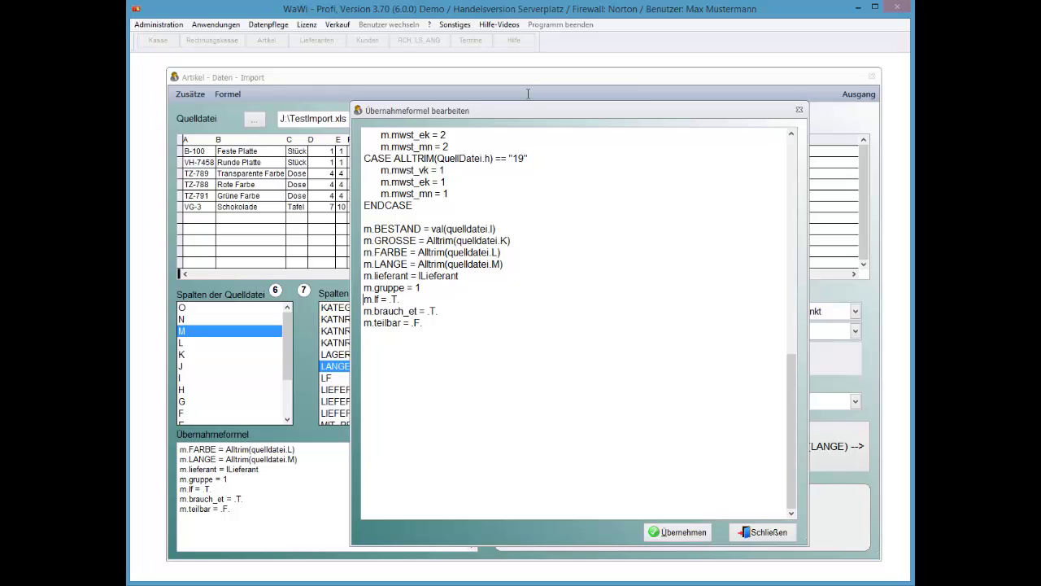
key(shift+Right)
key(shift+Right)
key(shift+Right)
key(shift+Right)
key(shift+Right)
key(shift+Right)
key(shift+Right)
key(shift+Right)
key(shift+Right)
key(shift+Right)
key(Left)
key(shift+Home)
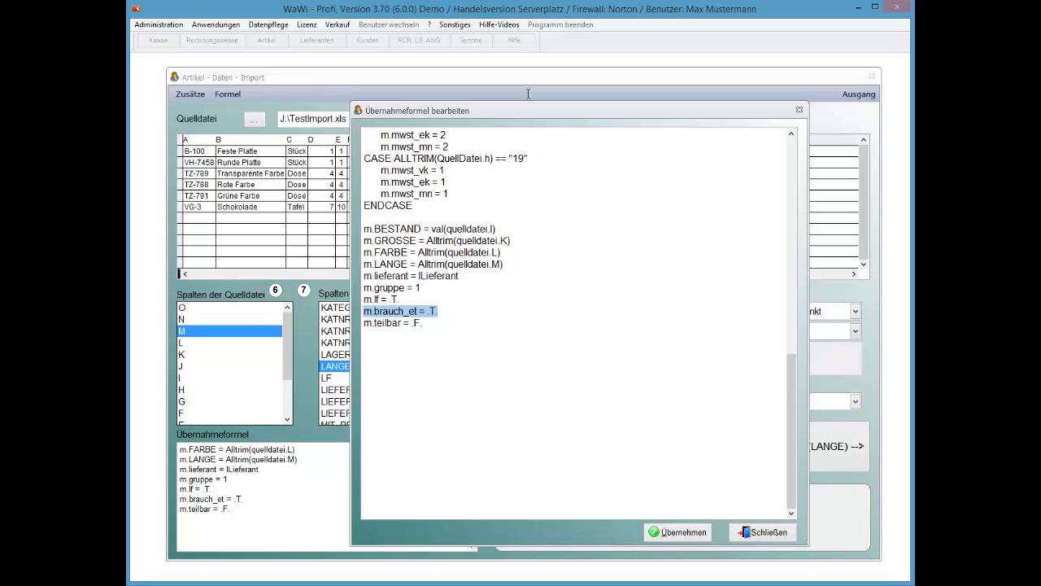
key(Down)
key(shift+End)
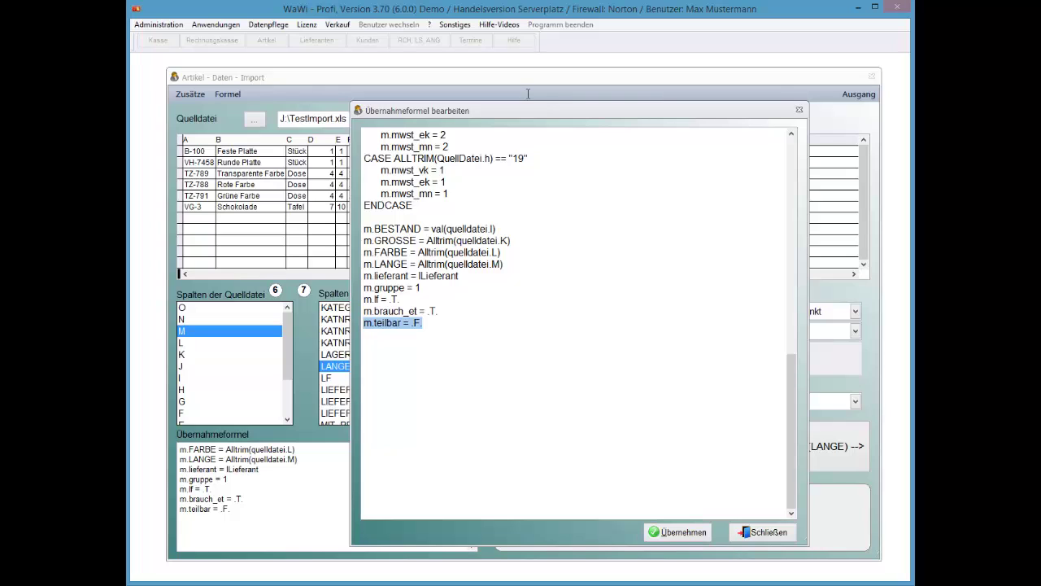
key(Tab)
key(Tab)
key(Escape)
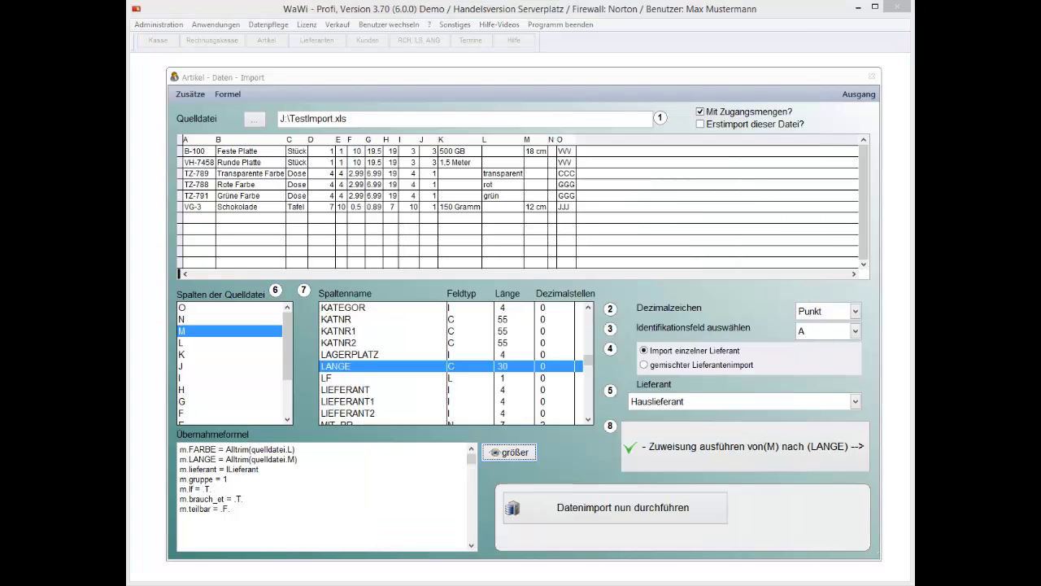
Save the Übernahmeformel for the supplier Hauslieferant.
click(230, 94)
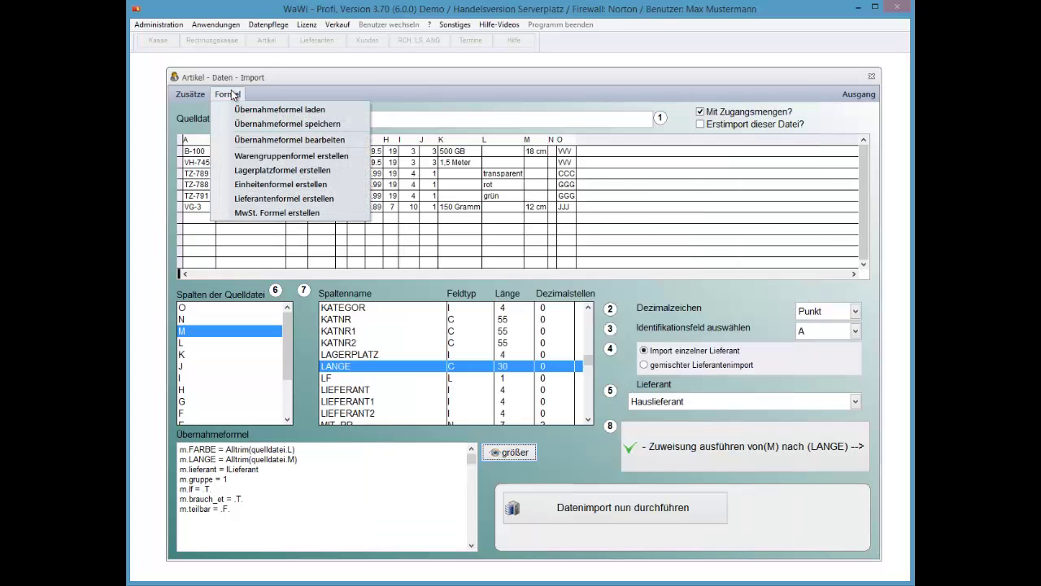
key(Return)
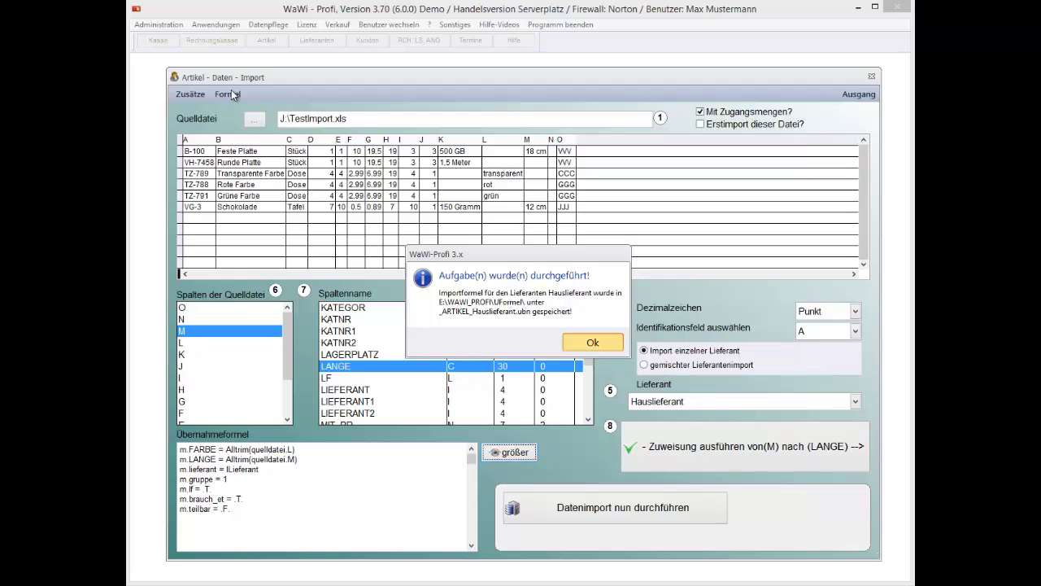
key(Return)
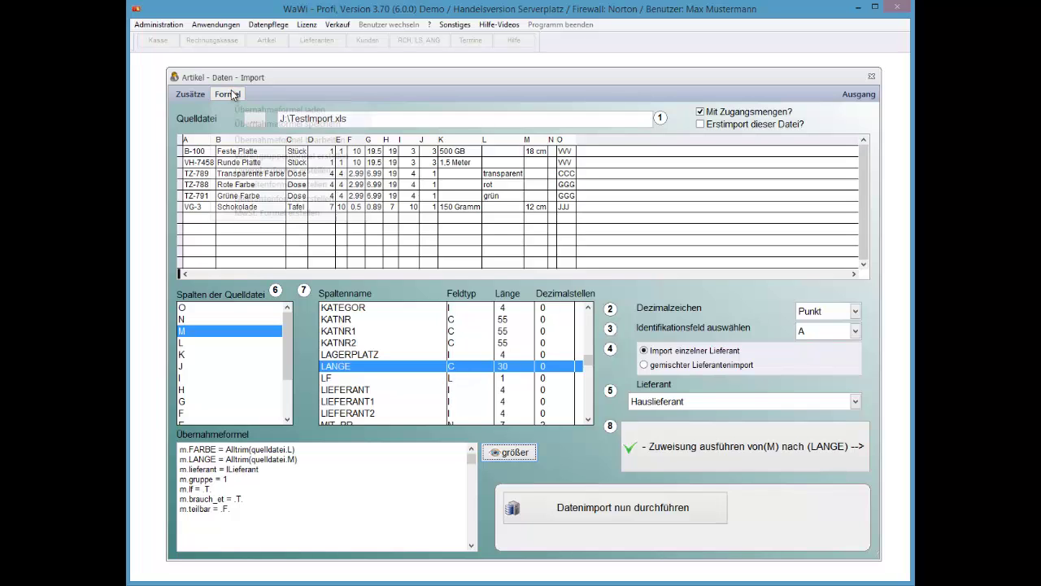
Look up the saved Hauslieferant formula file in the UFormel folder and close the file selection without loading anything.
click(231, 95)
key(Down)
key(Return)
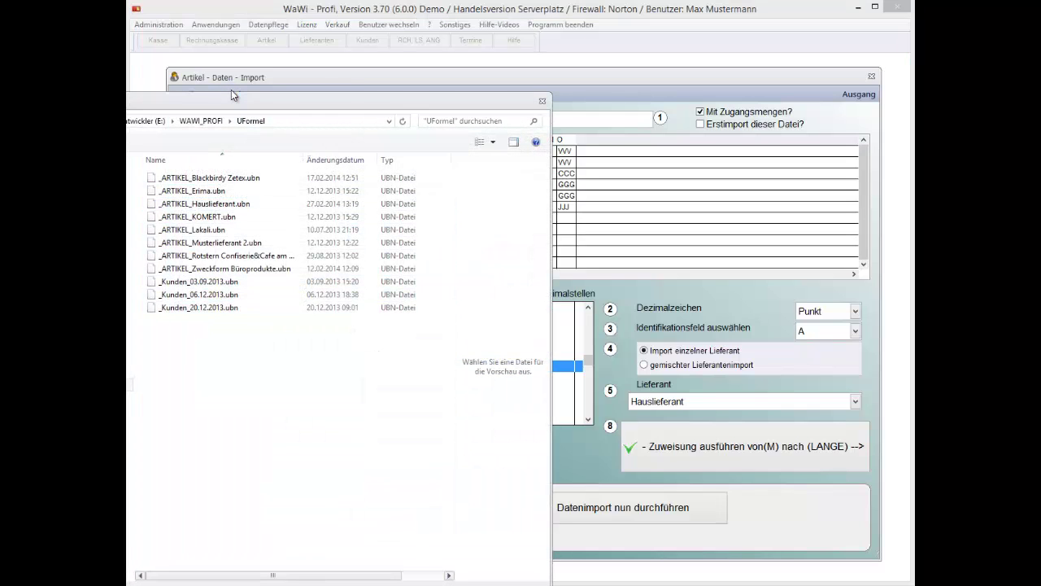
click(198, 281)
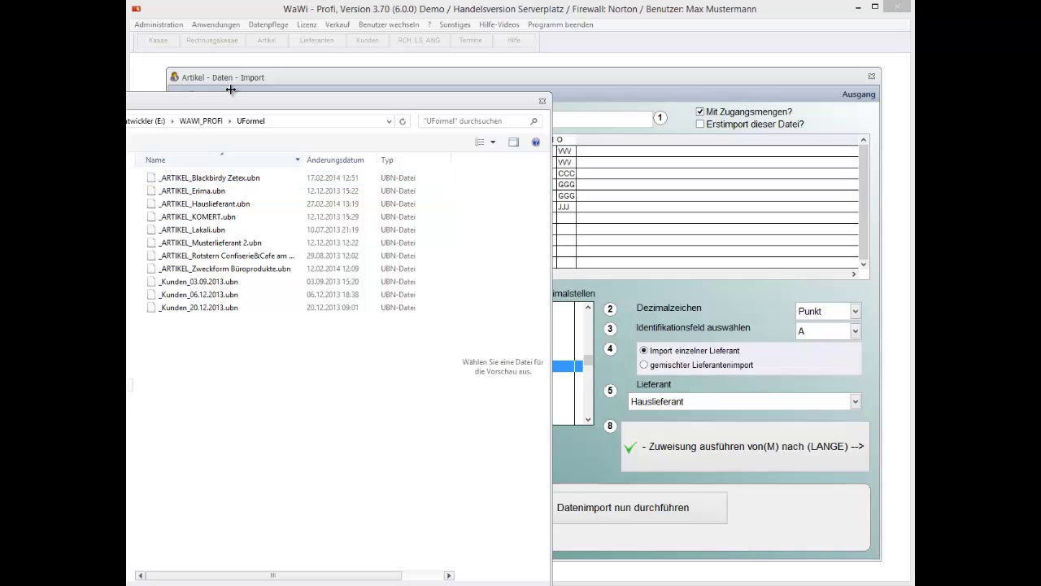
mouse_move(302, 160)
mouse_down()
mouse_move(413, 159)
mouse_move(392, 159)
mouse_up()
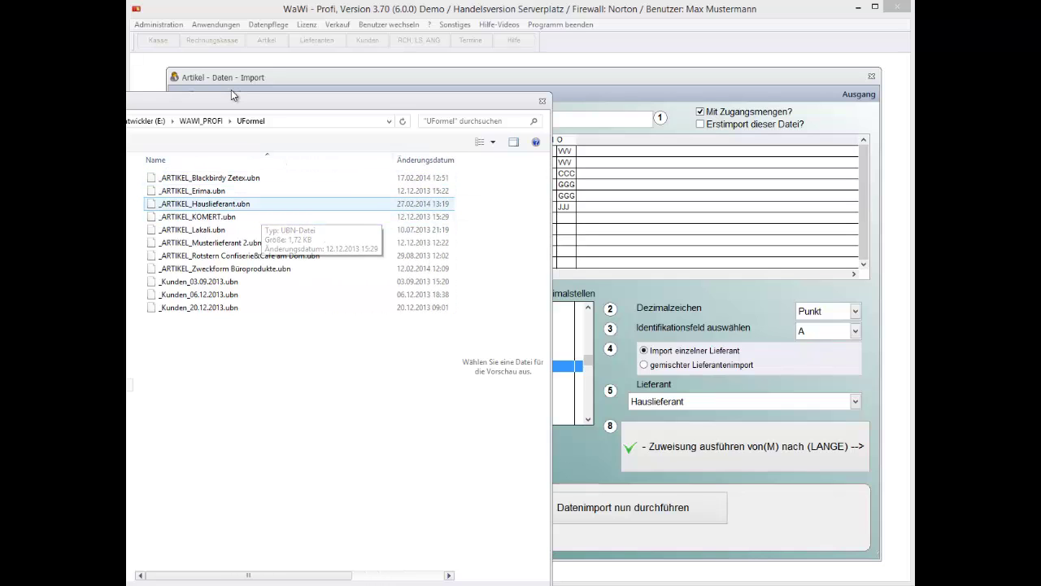
key(Escape)
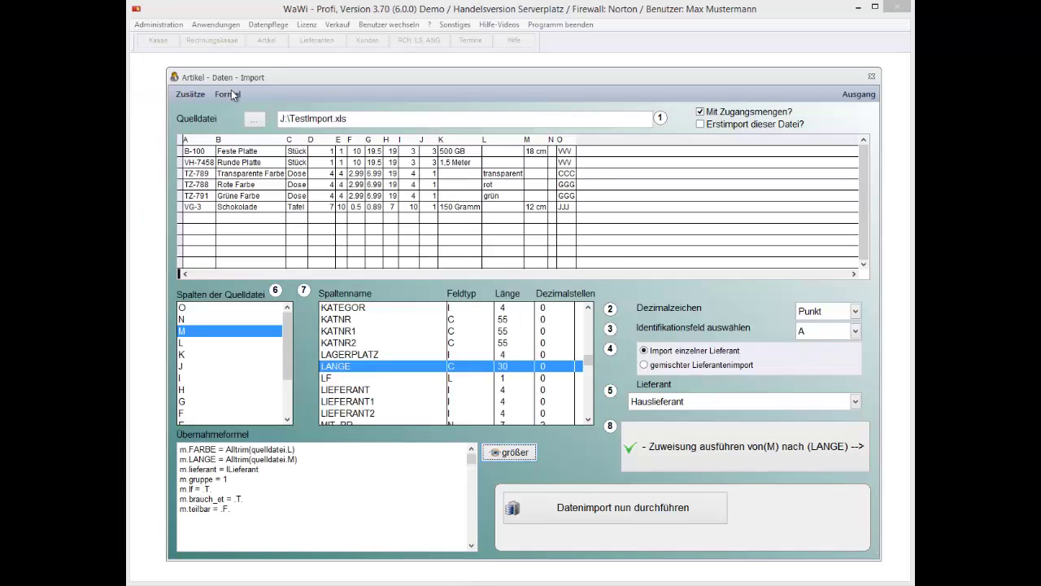
key(Return)
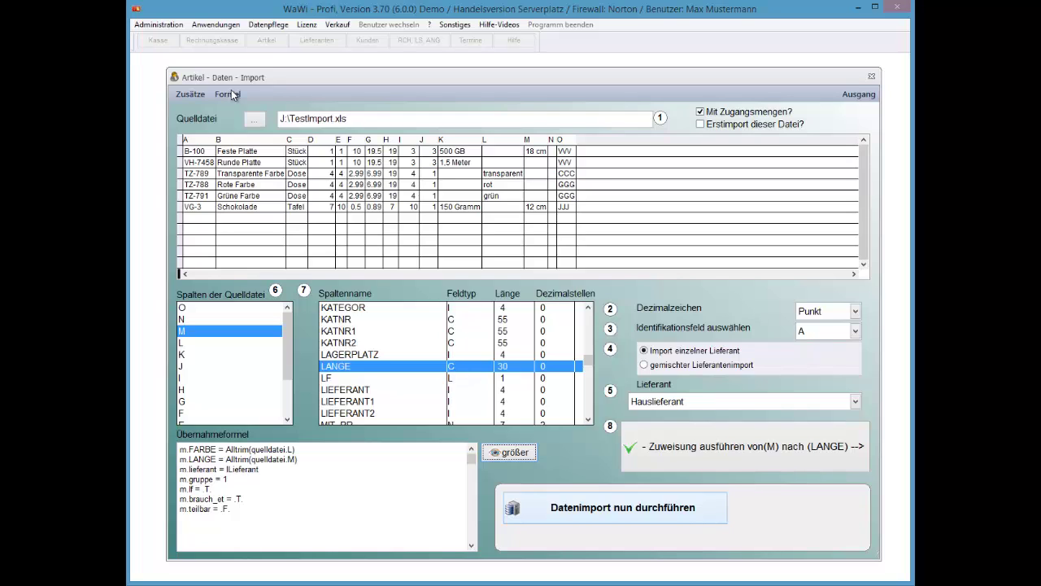
Try to run the data import, confirming the request for the source column that holds the Zugangsmenge.
key(Tab)
key(Return)
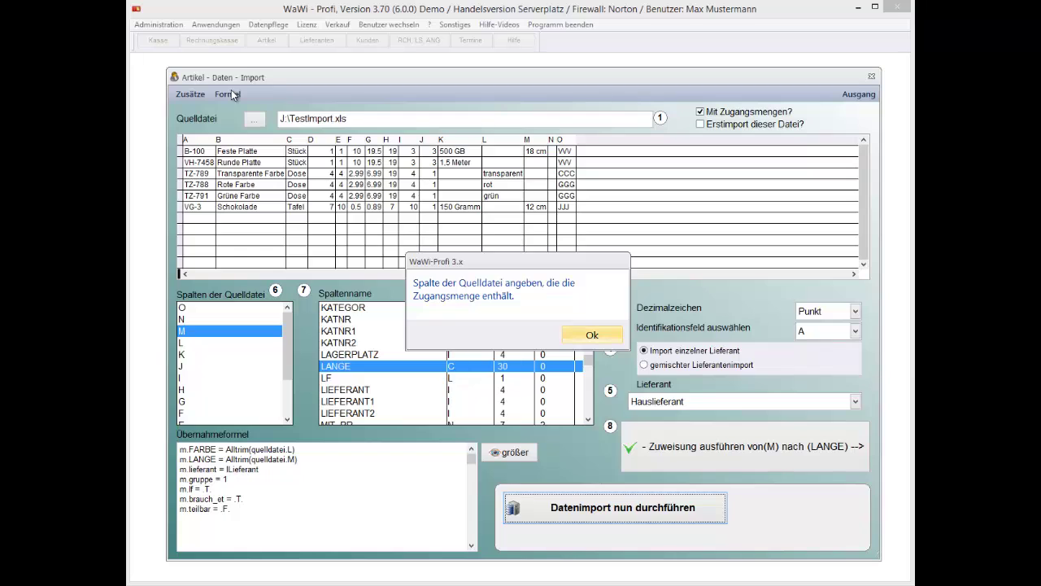
key(Return)
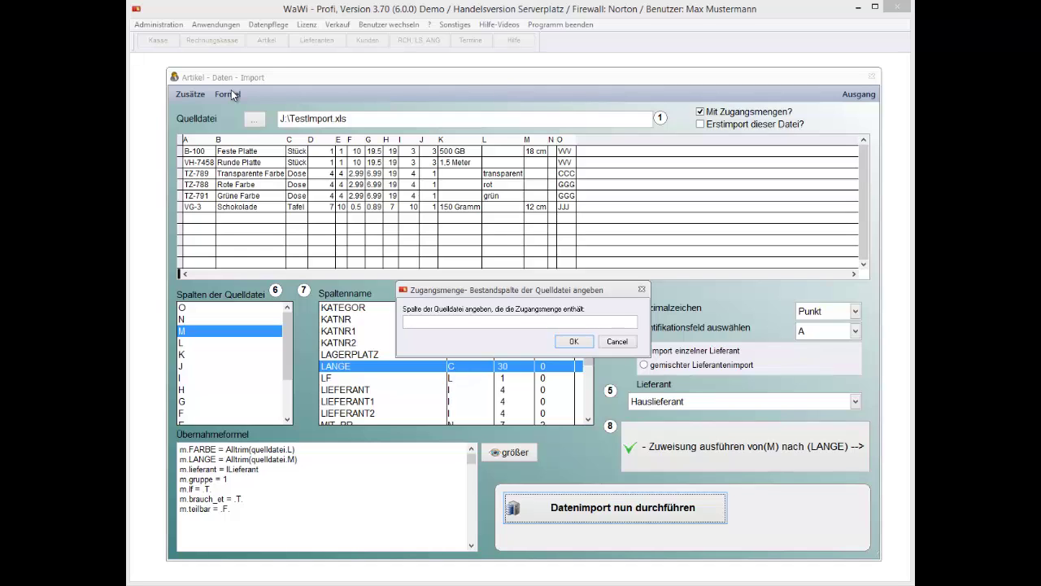
key(Return)
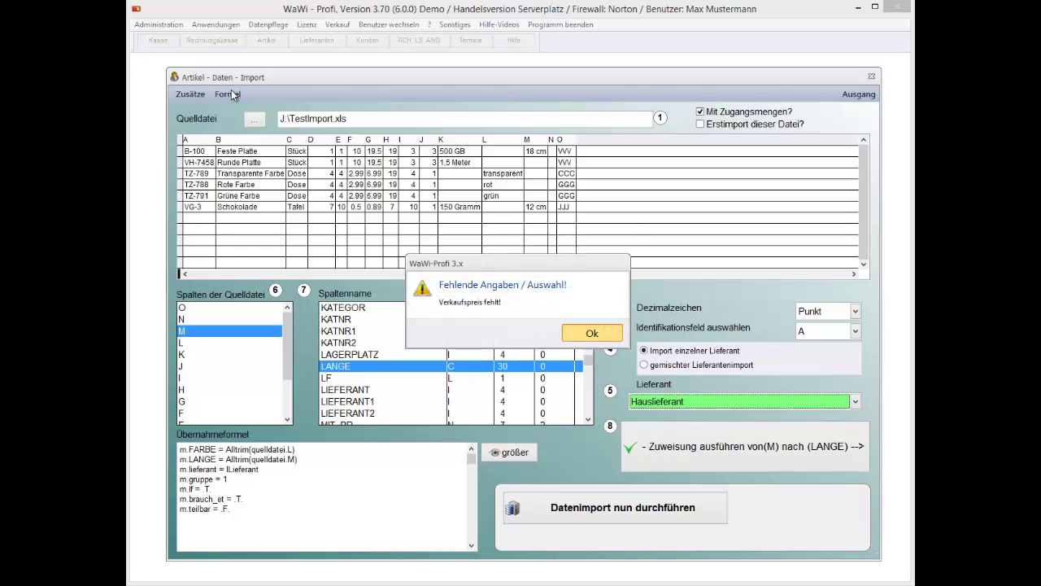
key(Return)
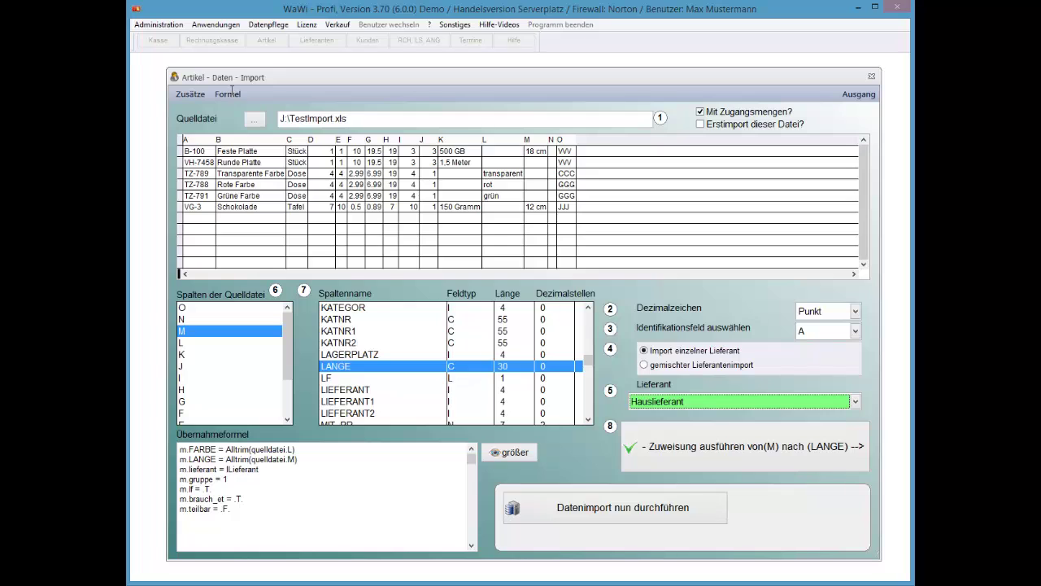
Append the line m.vk=QuellDatei. at the end of the Übernahmeformel, copying QuellDatei from the CASE "7" line.
key(Tab)
scroll(326, 497, down, 15)
scroll(326, 496, up, 3)
scroll(325, 497, down, 3)
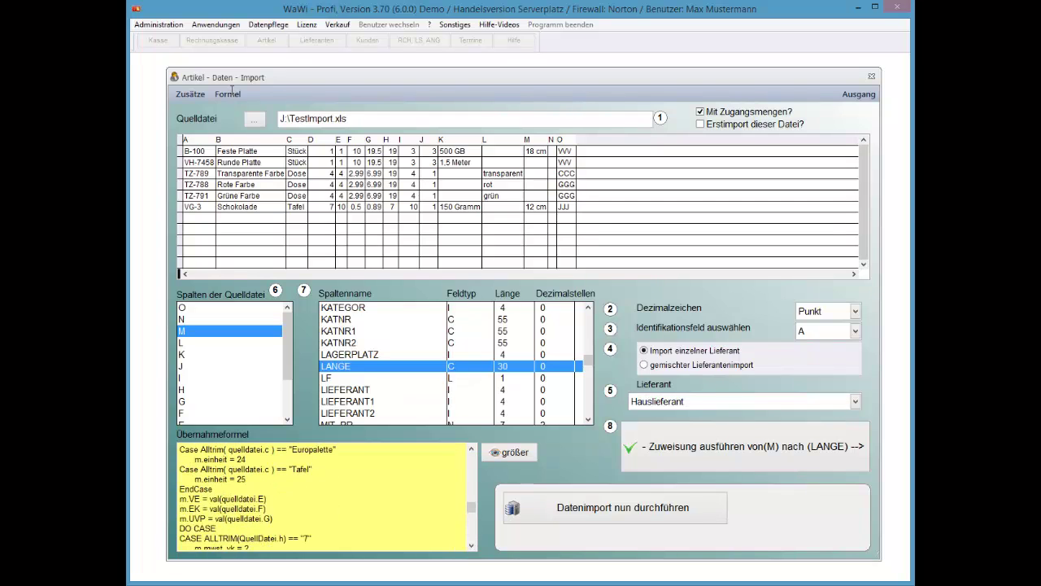
click(231, 92)
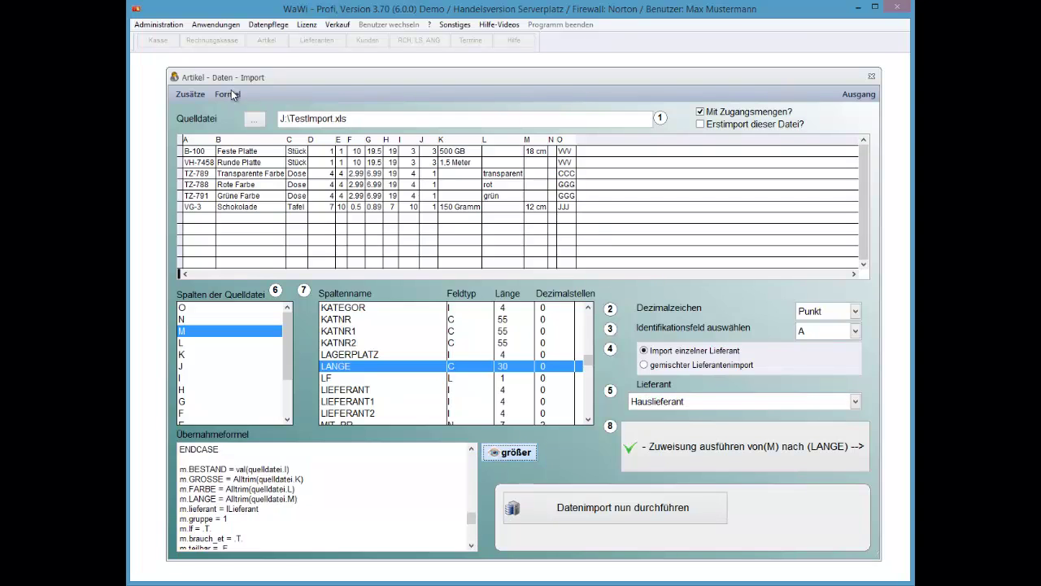
scroll(232, 90, down, 15)
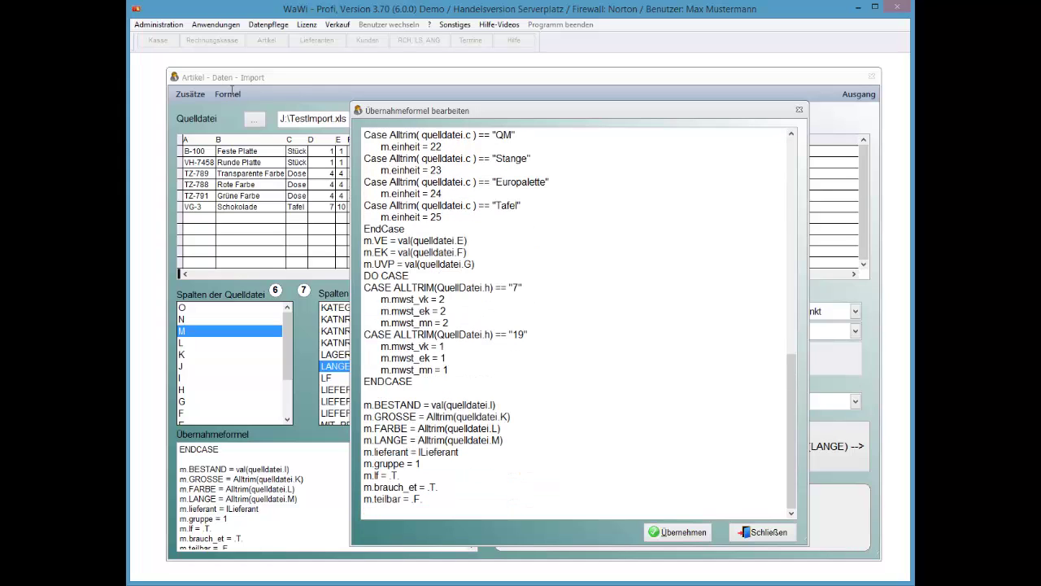
key(Return)
text(m.vk=)
drag(437, 288, 485, 287)
key(ctrl+c)
key(ctrl+End)
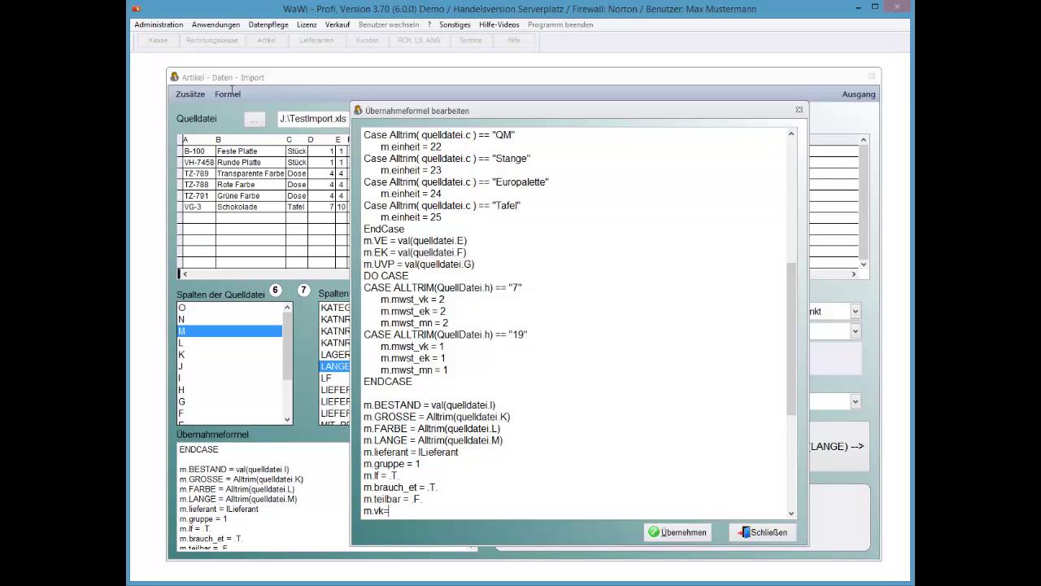
key(ctrl+v)
text(.)
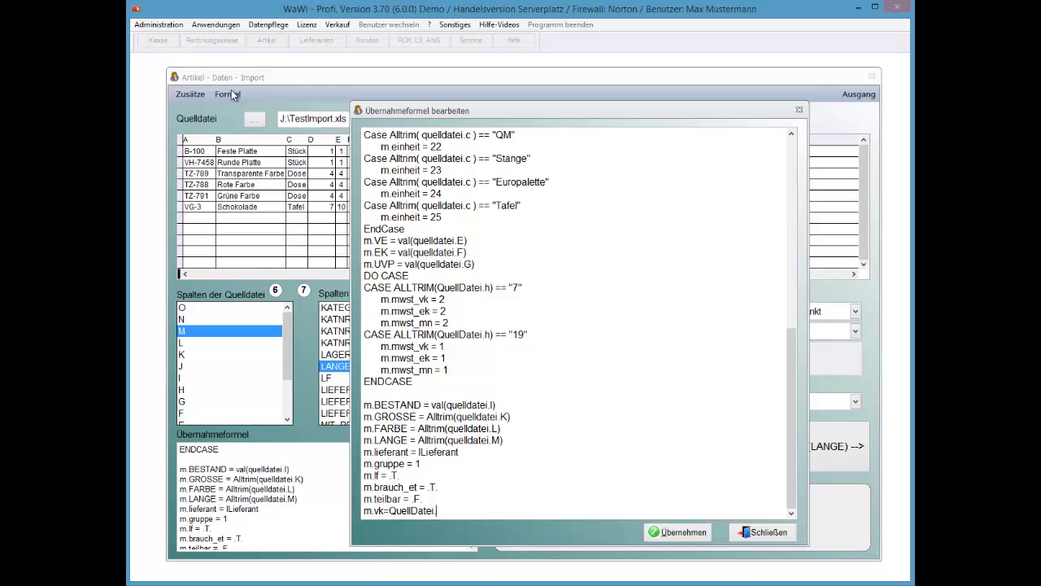
Complete the sales price line with the UVP source column so it reads m.vk=val(QuellDatei.g), and apply the formula.
key(alt+Tab)
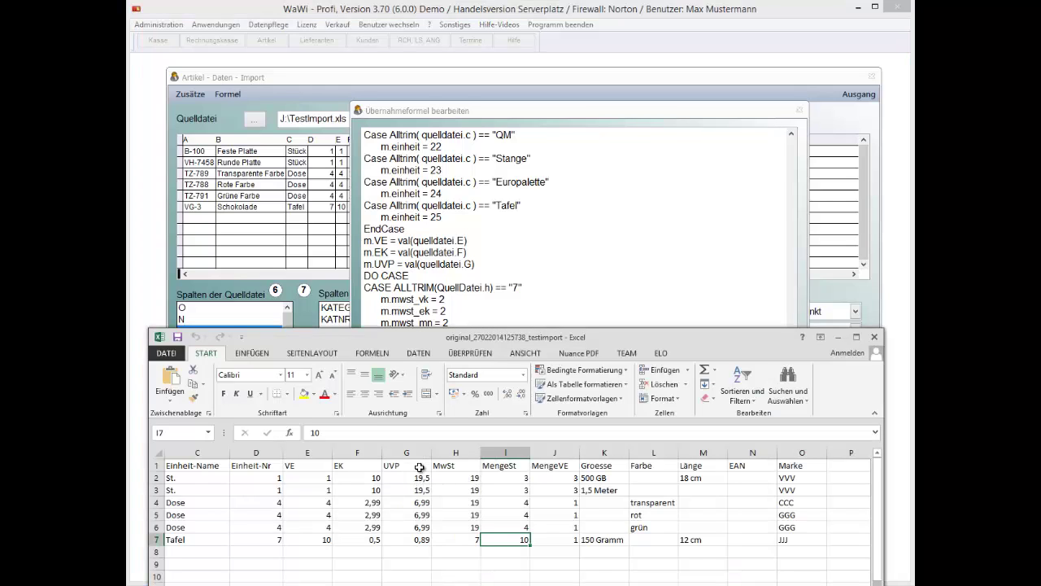
click(554, 291)
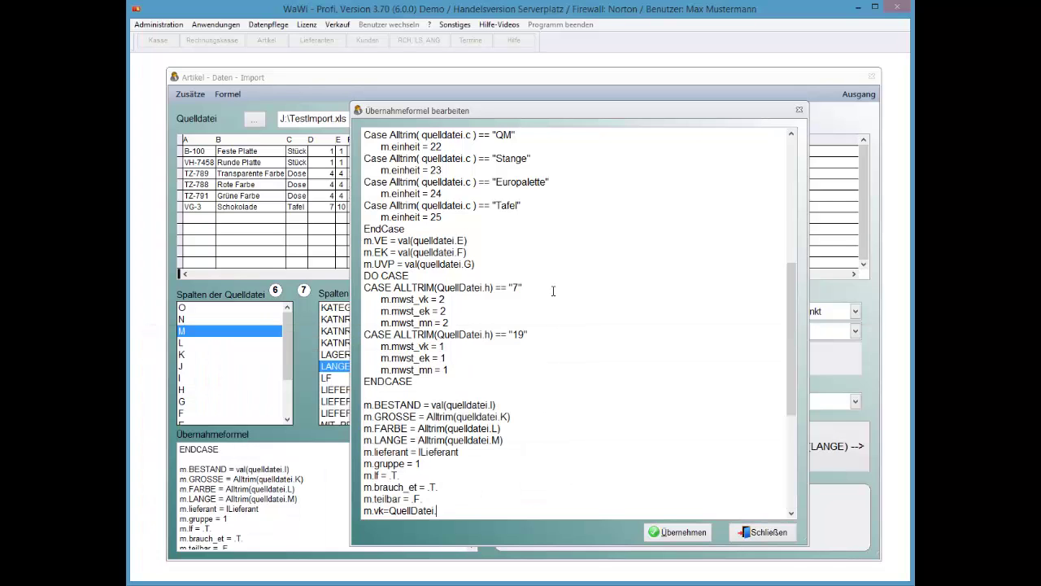
text(g))
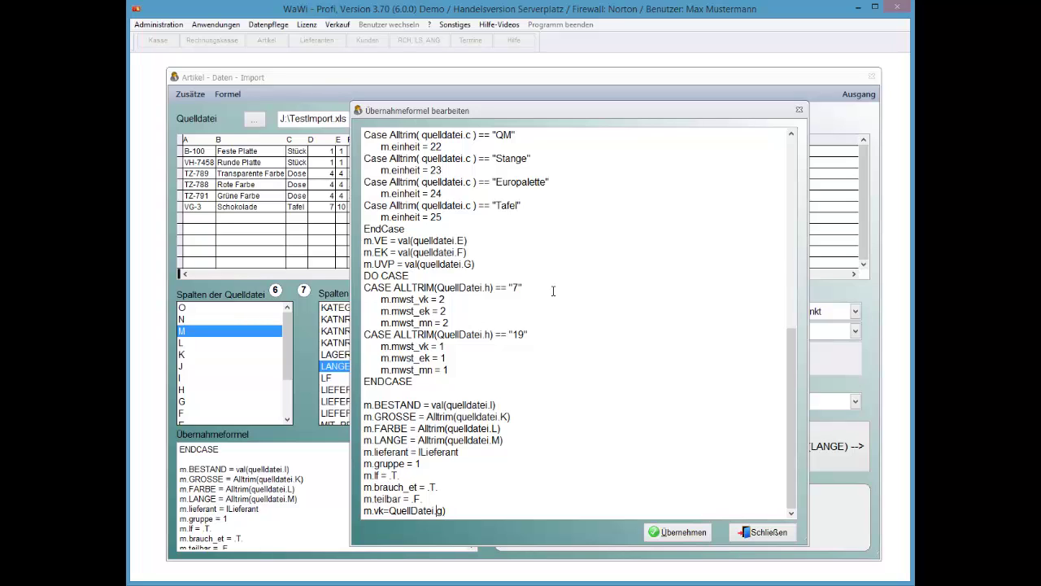
key(ctrl+Left)
key(ctrl+Left)
text(val(Quel)
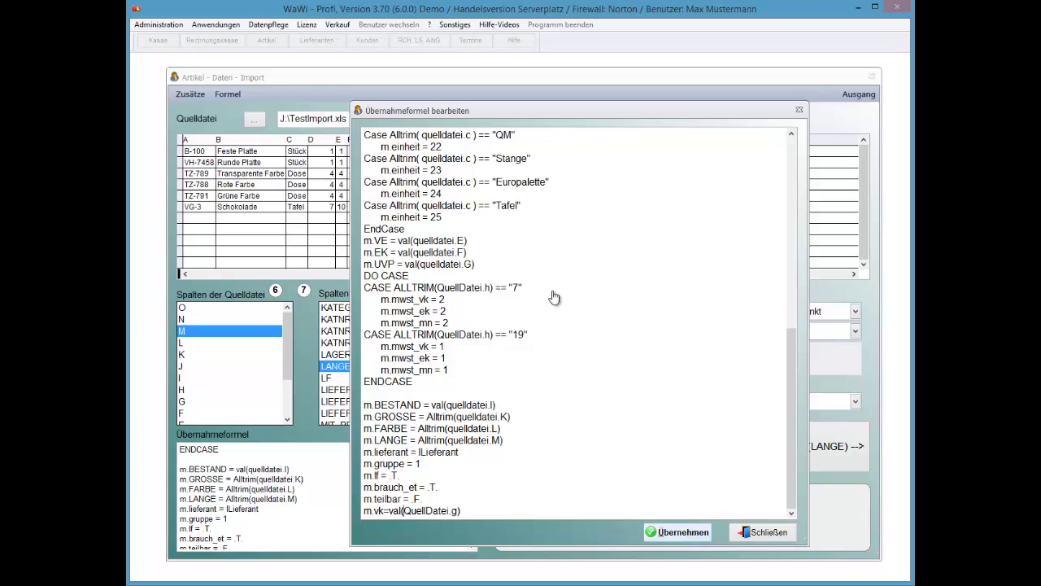
key(Return)
key(Tab)
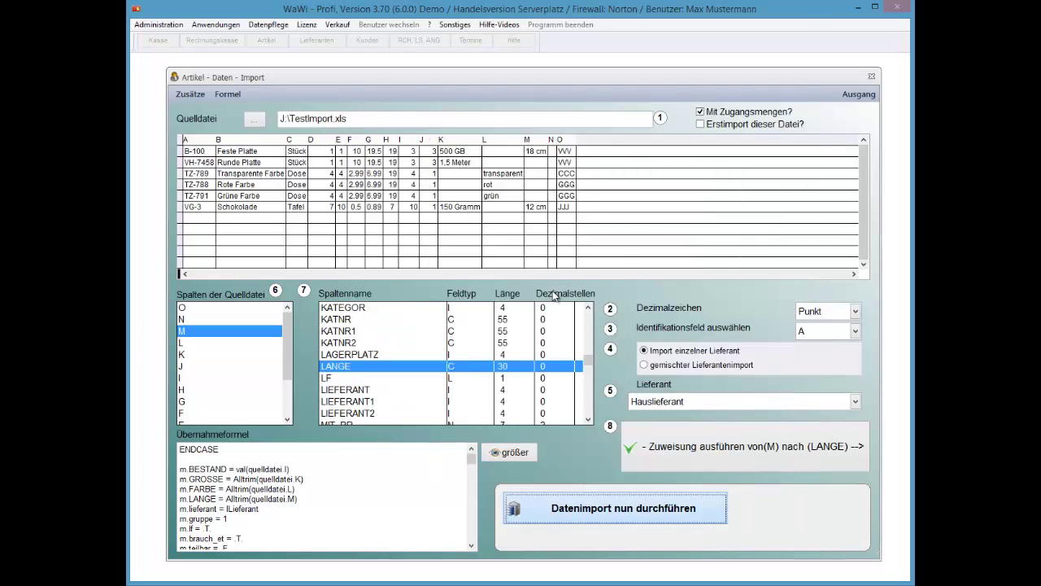
Run the data import with source column i as the Zugangsmenge, confirming the trial run and the transfer into the article file.
key(Return)
key(Return)
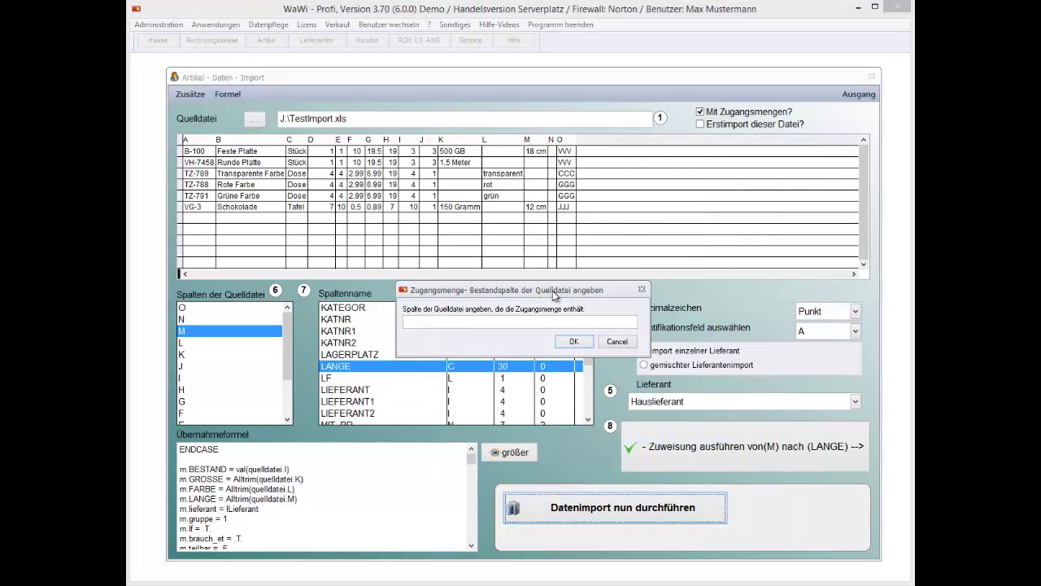
text(i)
key(Return)
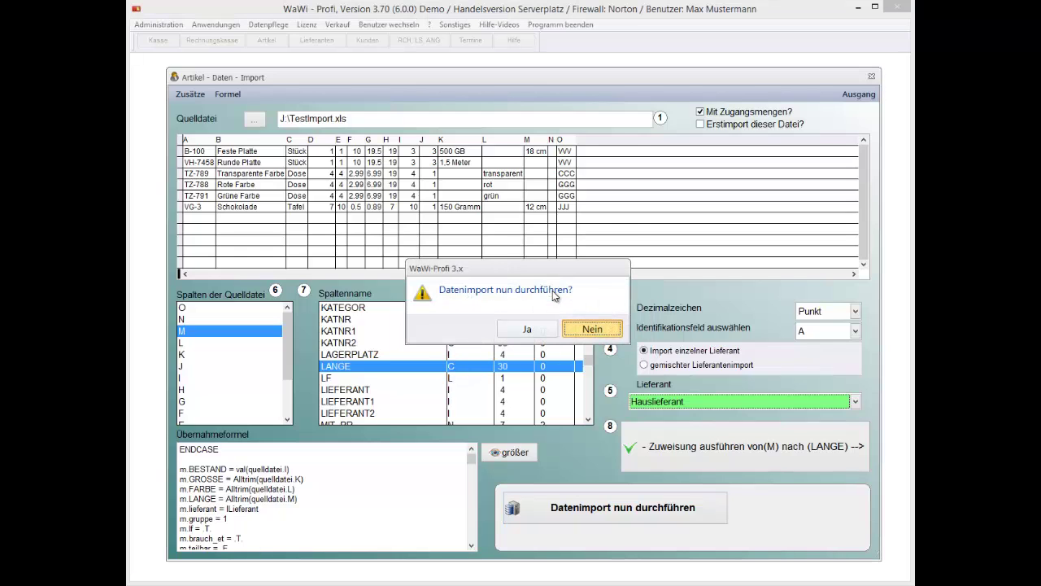
key(Left)
key(Return)
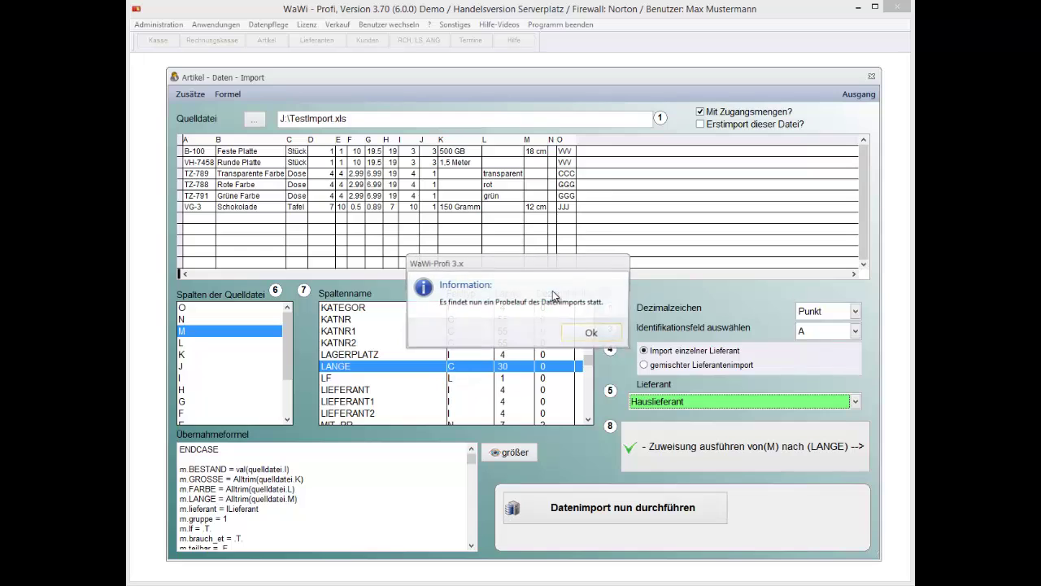
key(Return)
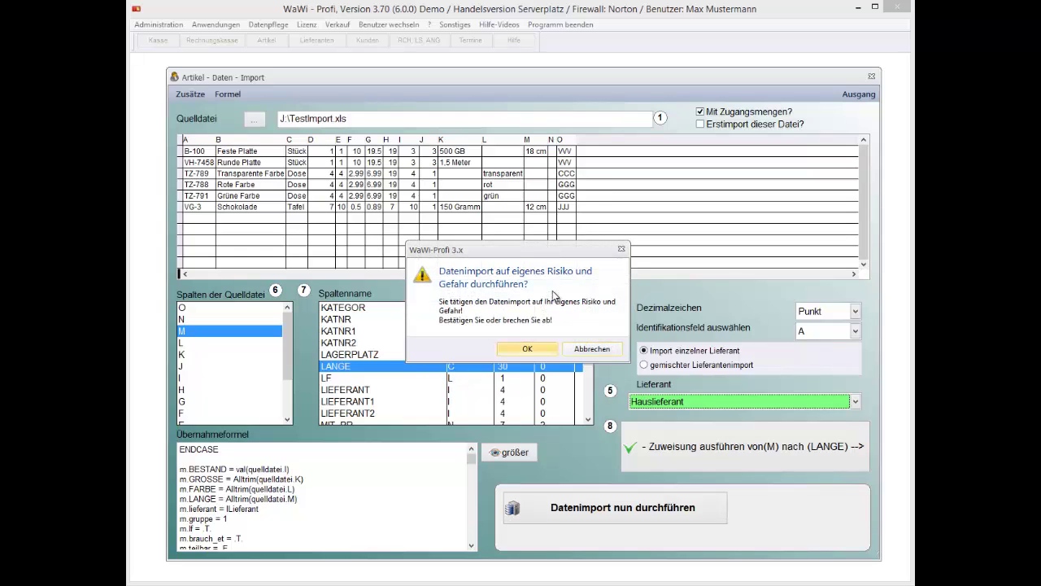
key(Return)
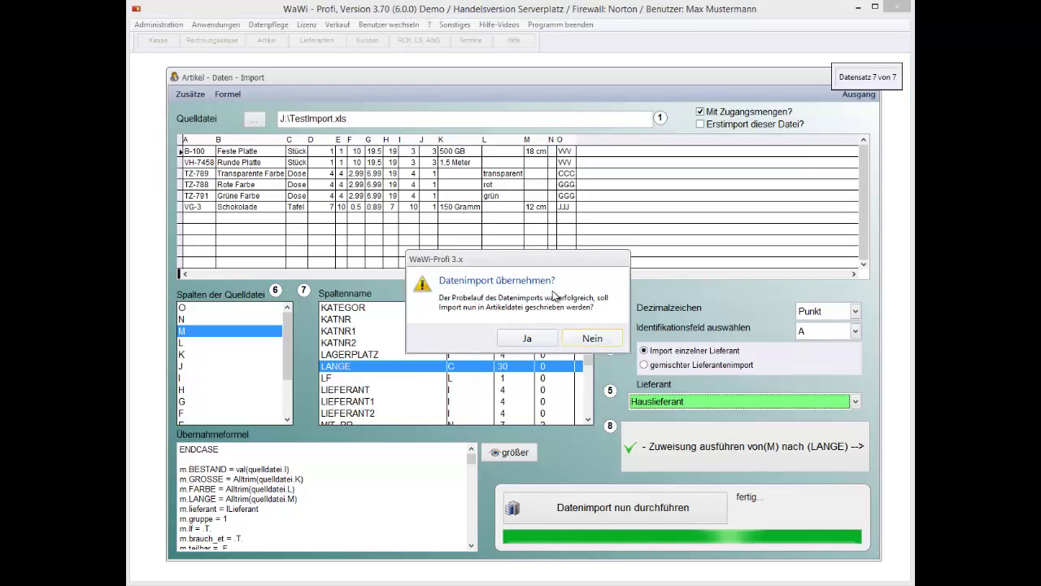
key(Return)
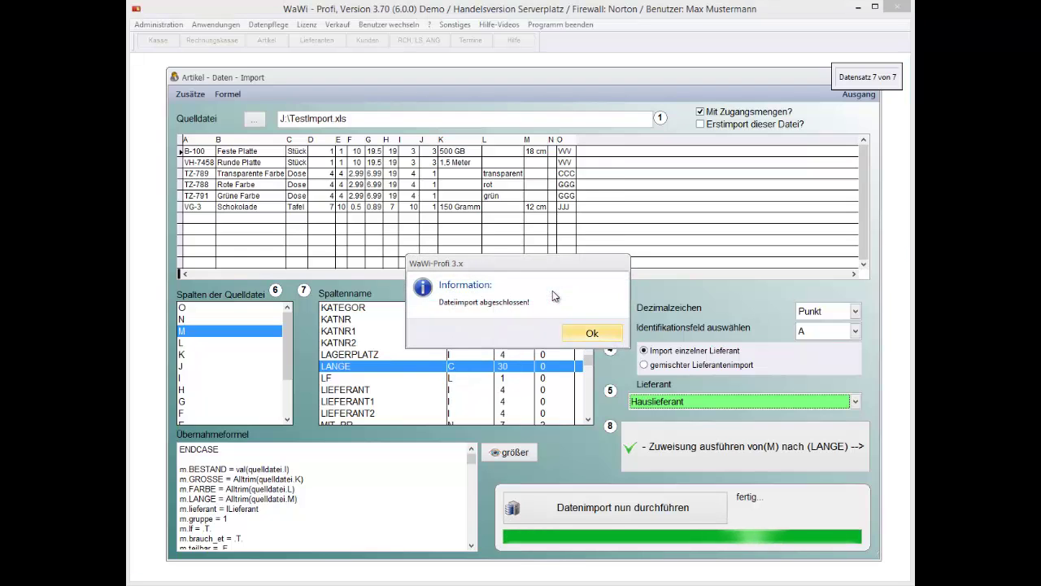
key(Return)
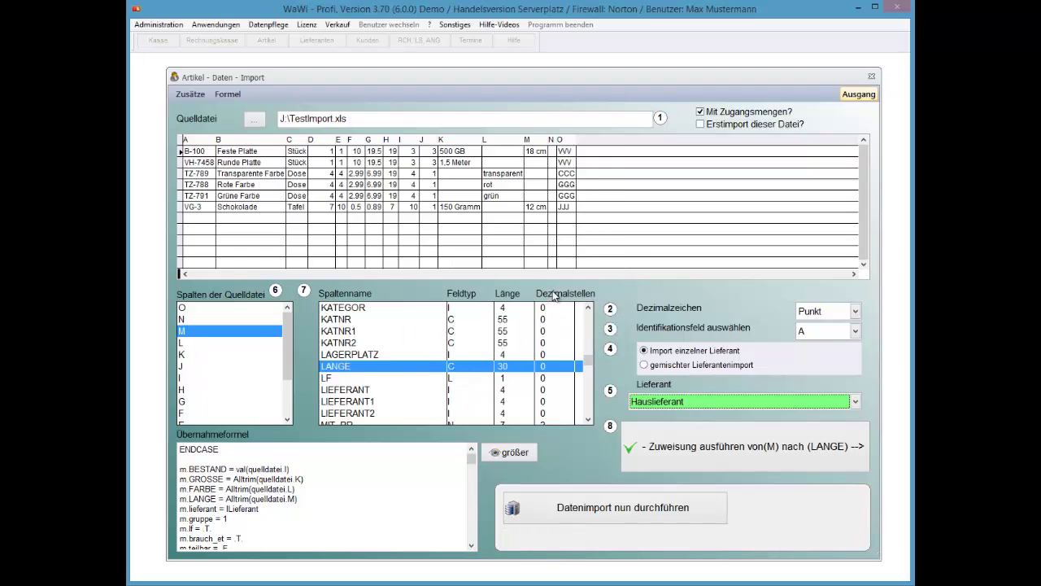
Leave the article import and review the imported articles from Transparente Farbe to Schokolade in the Artikelstamm.
click(858, 93)
click(360, 137)
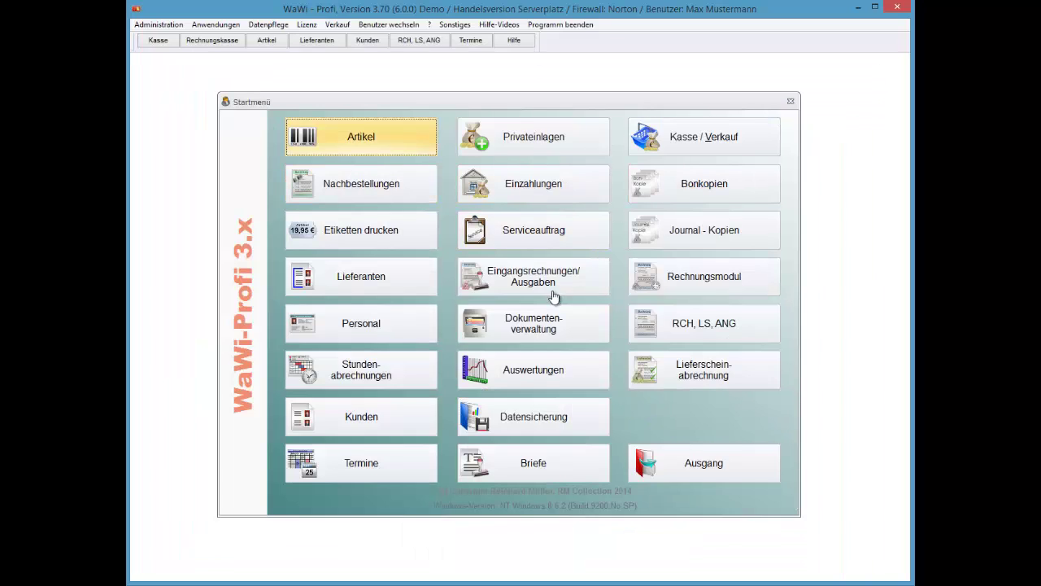
click(692, 331)
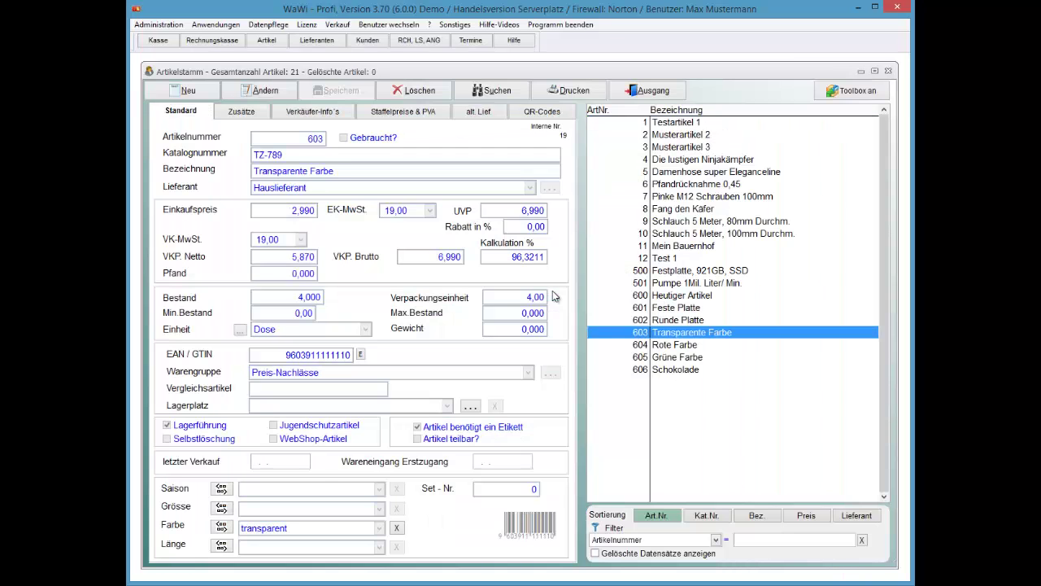
key(Down)
key(Down)
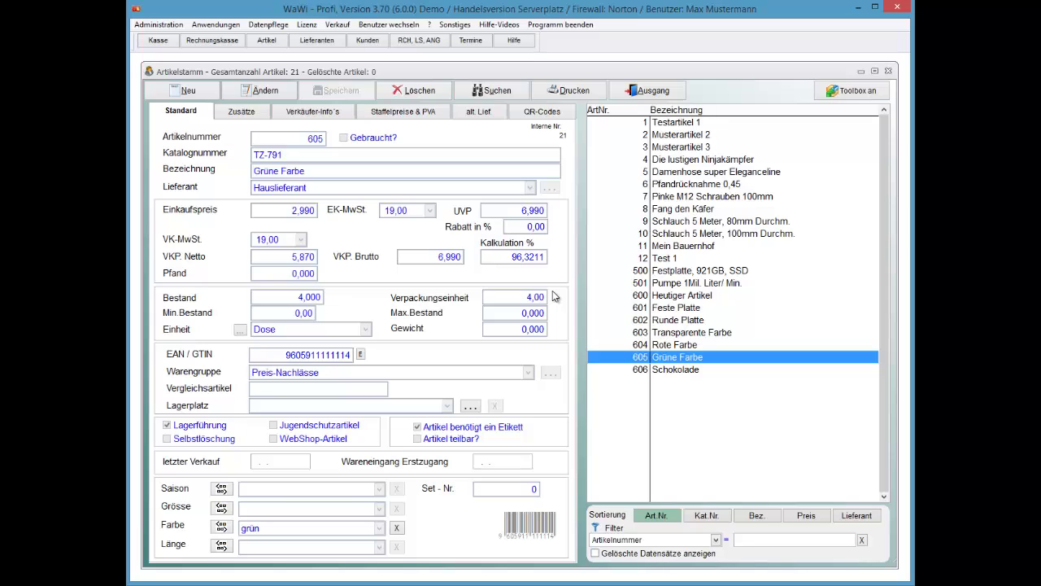
key(Down)
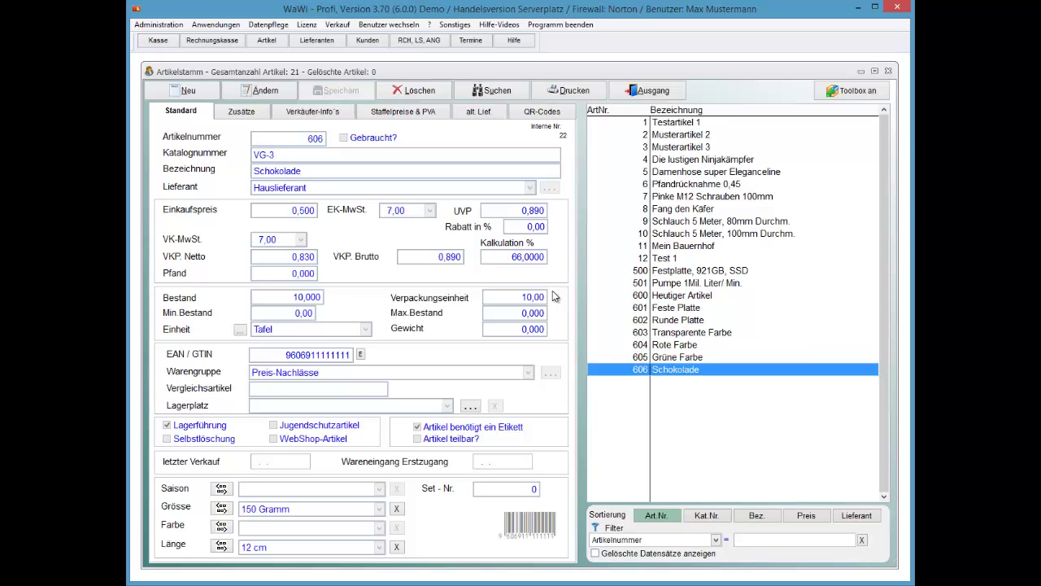
Go back up through the imported articles and show the record of Feste Platte.
key(Up)
key(Up)
key(Up)
key(Up)
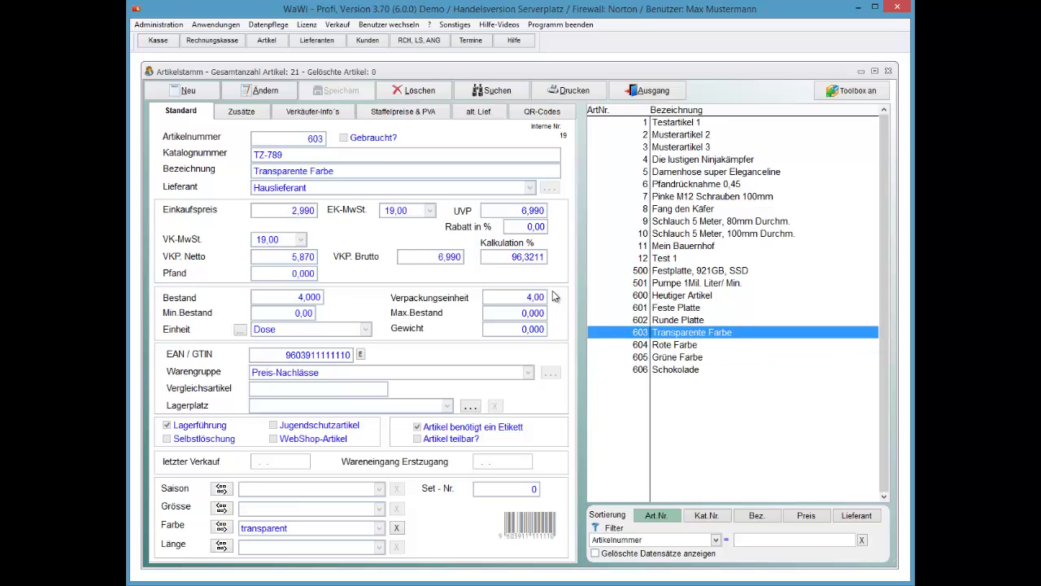
key(Up)
key(Up)
key(Up)
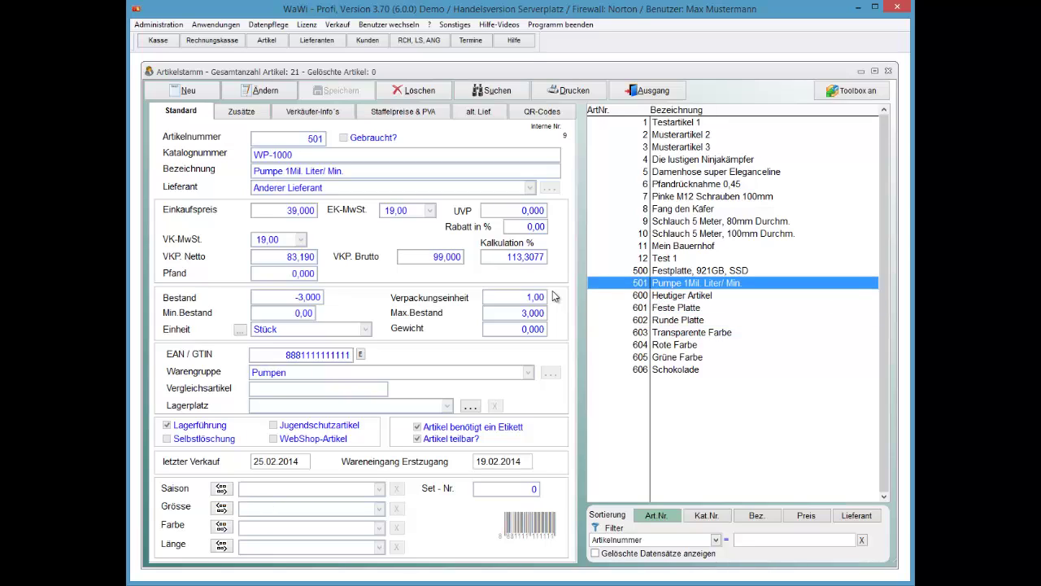
key(Down)
key(Down)
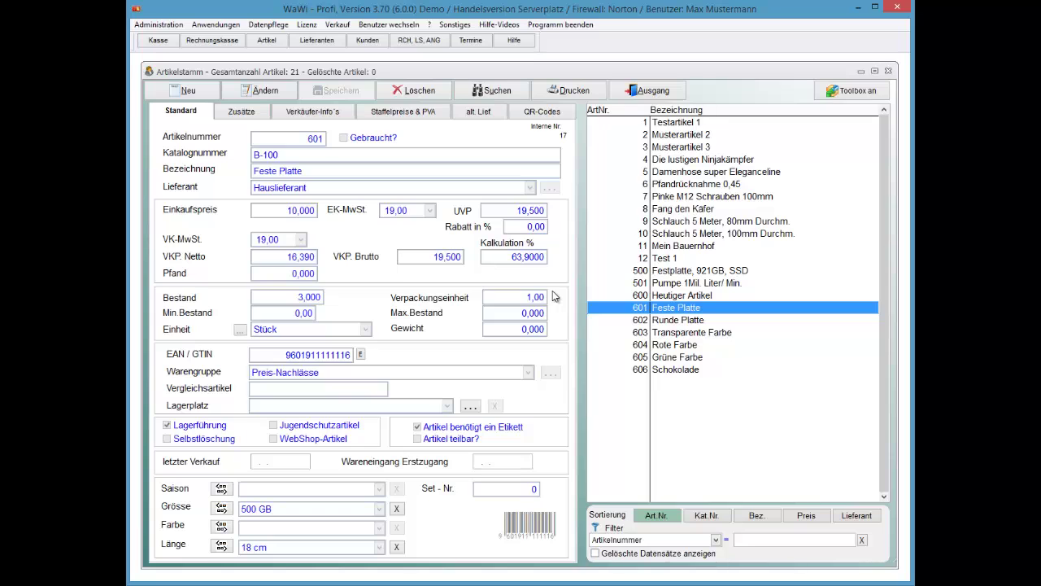
Check the Gegenüberstellung of incoming and sold quantities for Feste Platte, and close it.
key(Menu)
key(Up)
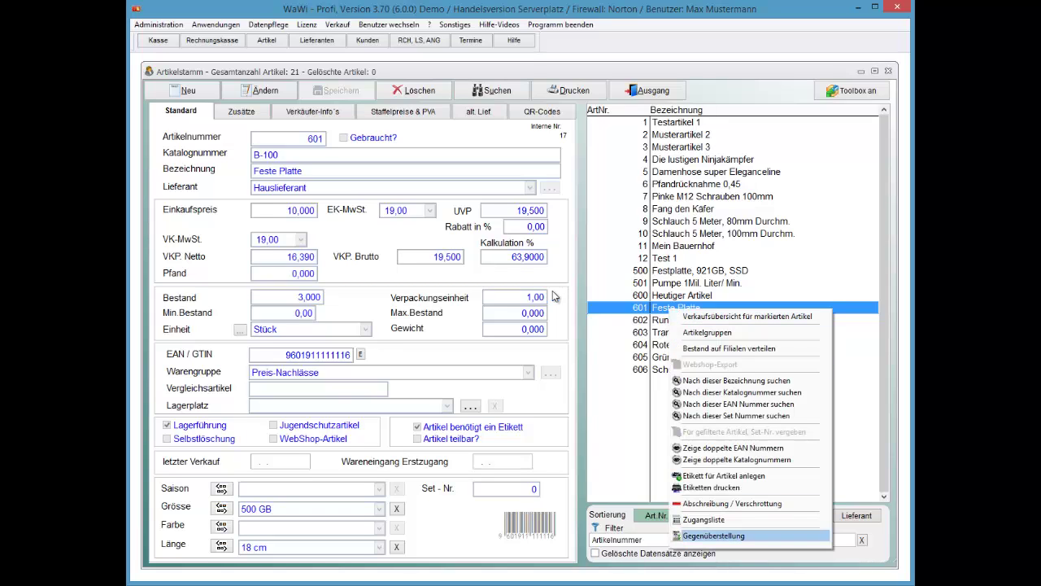
key(Return)
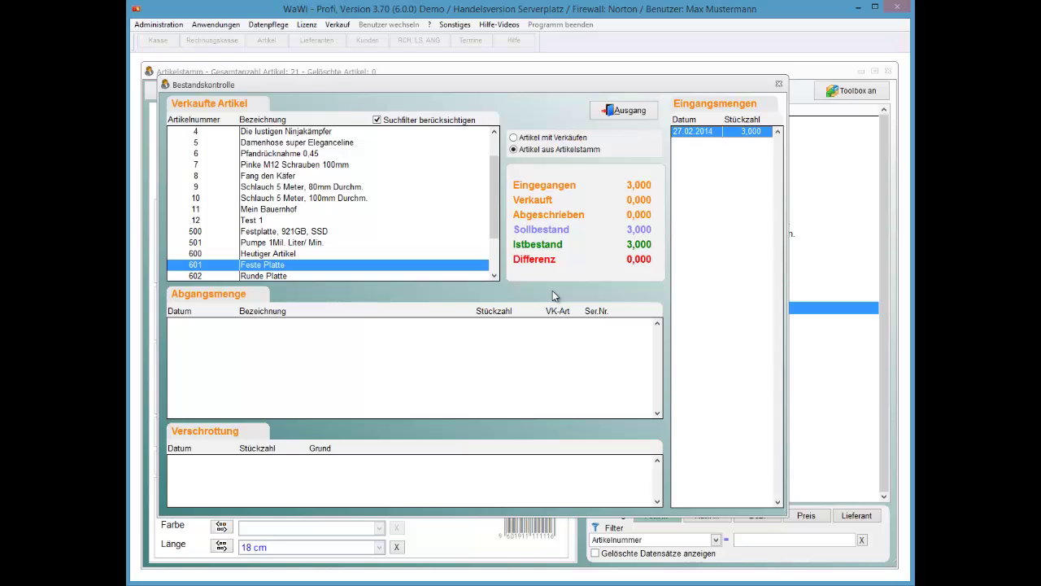
key(Escape)
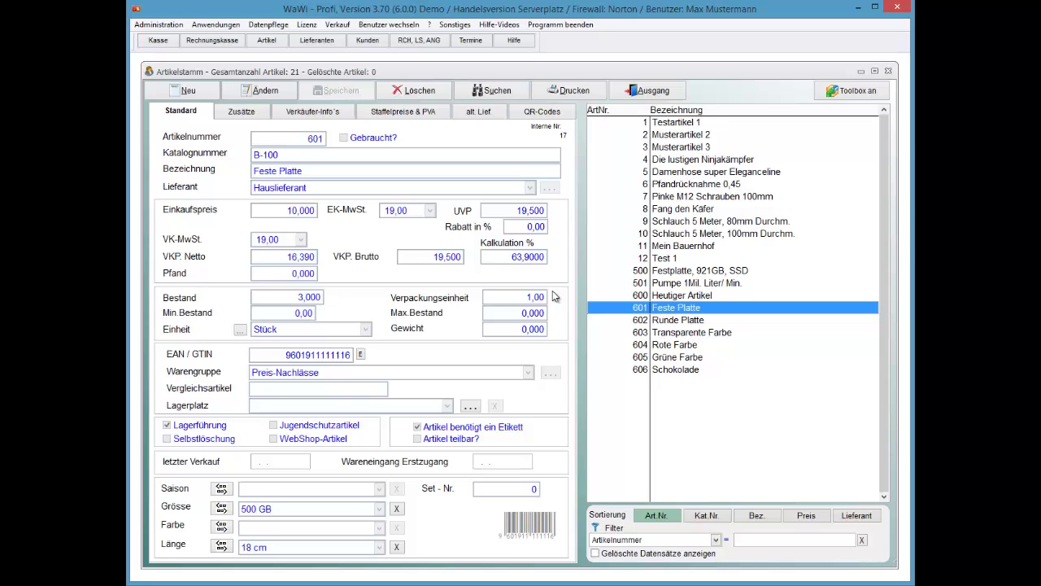
Look through the size definitions and the length definitions for Feste Platte, closing each without changes.
key(Return)
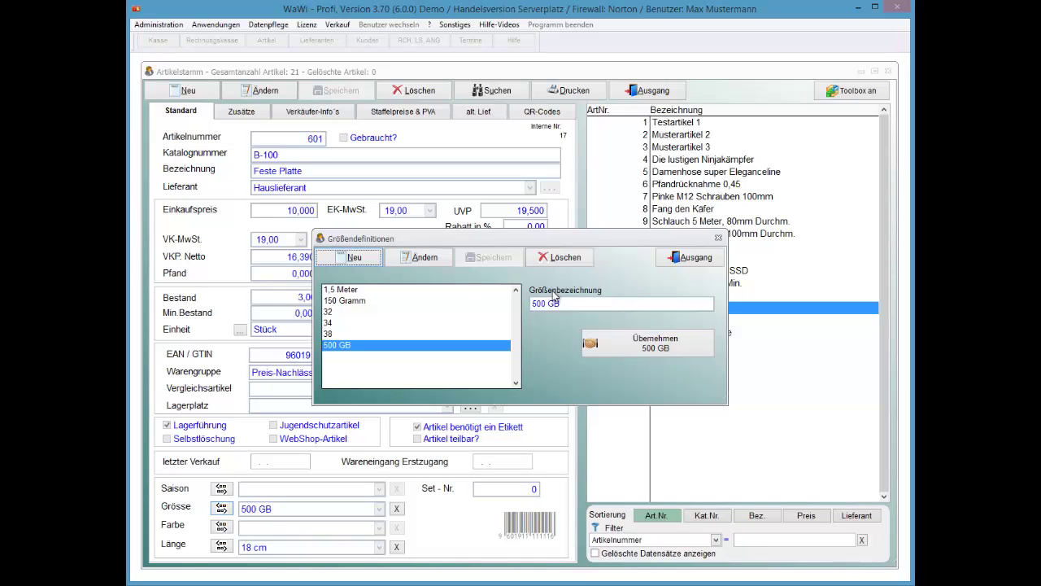
key(Escape)
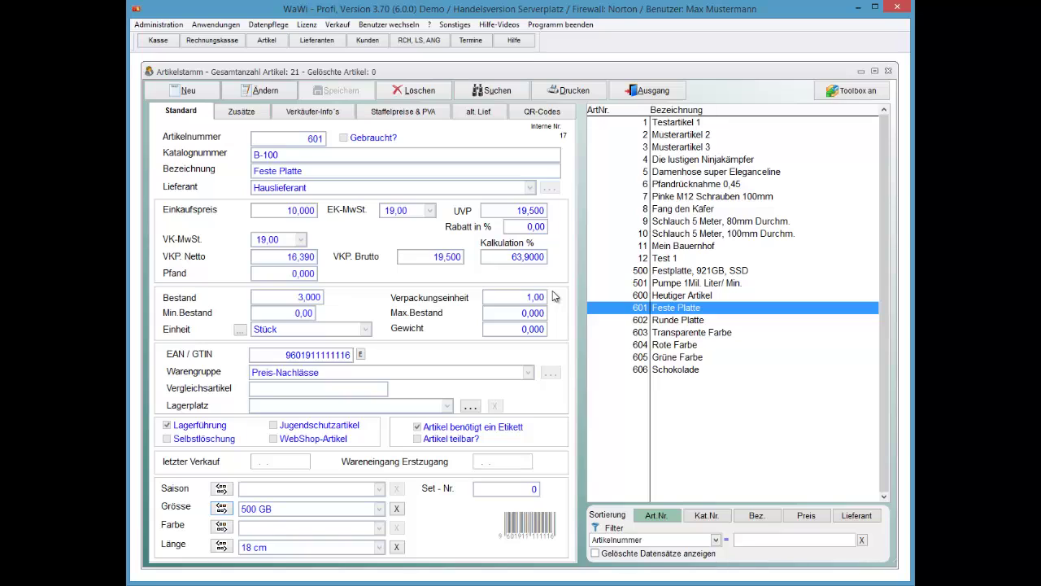
key(Tab)
key(Return)
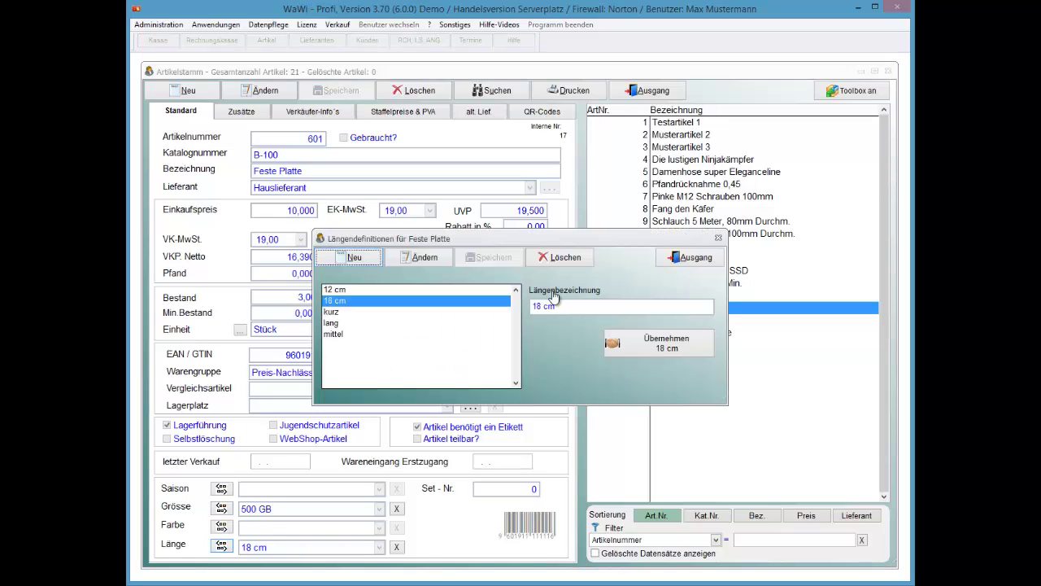
key(Escape)
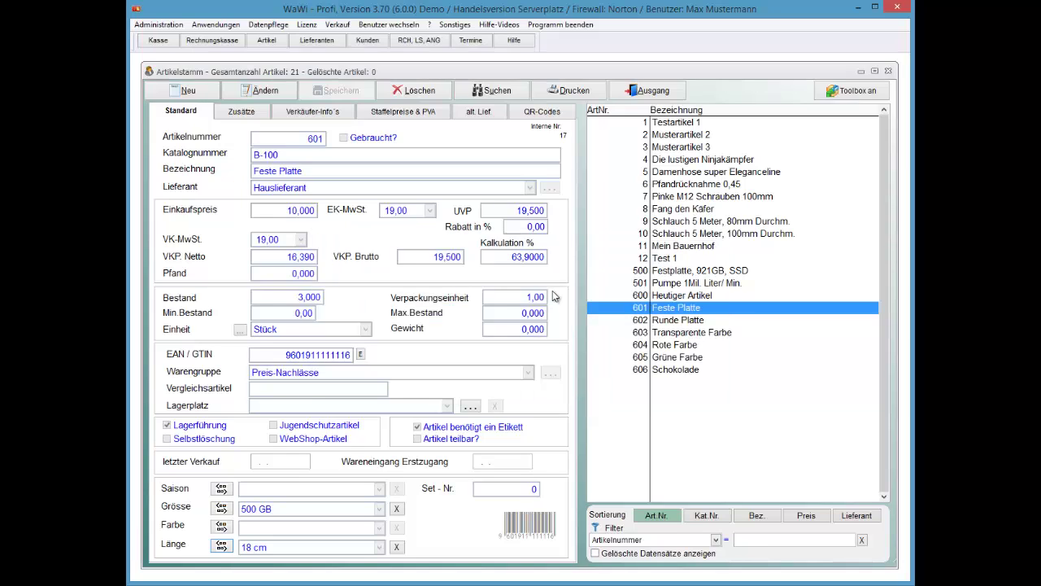
Check the end of the units list for the article Schokolade, and return to the start menu without changes.
key(End)
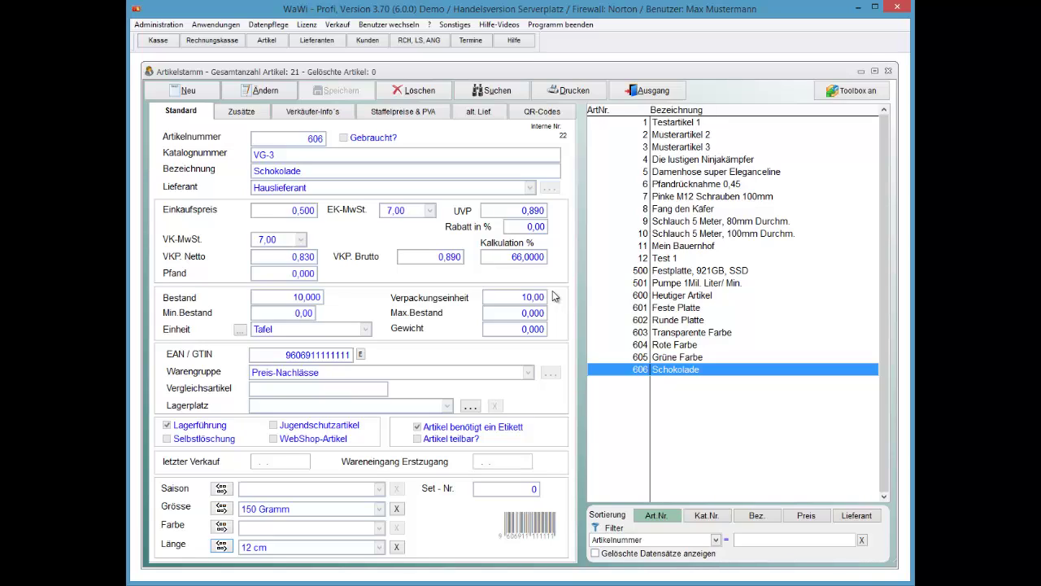
key(Return)
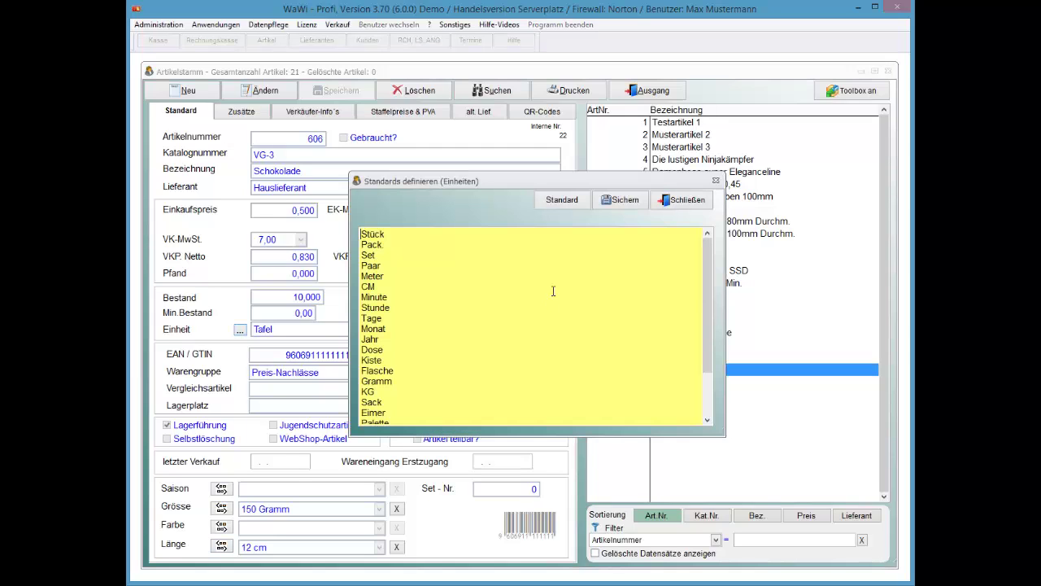
scroll(553, 296, down, 10)
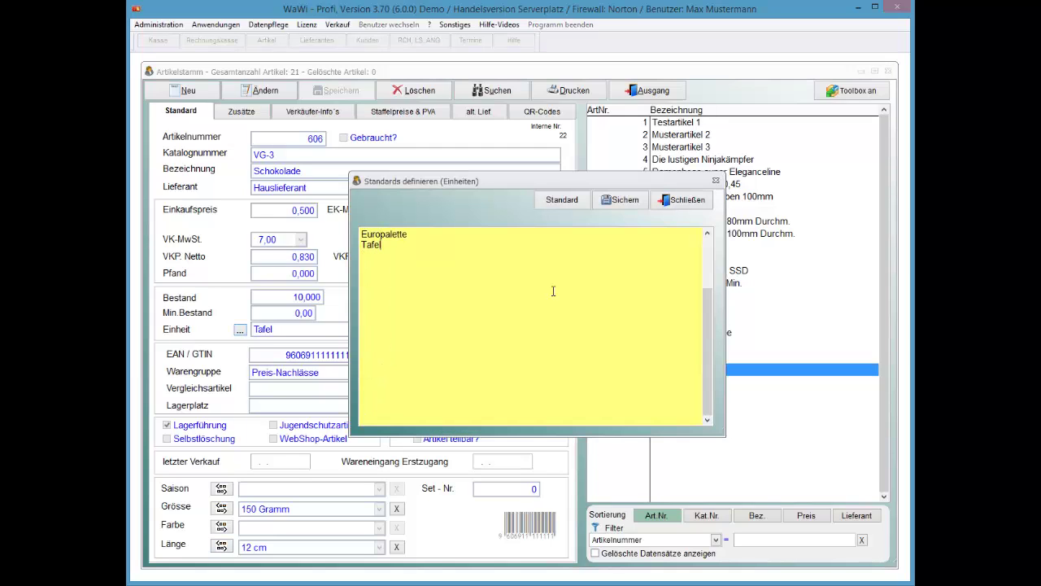
key(shift+Home)
key(Escape)
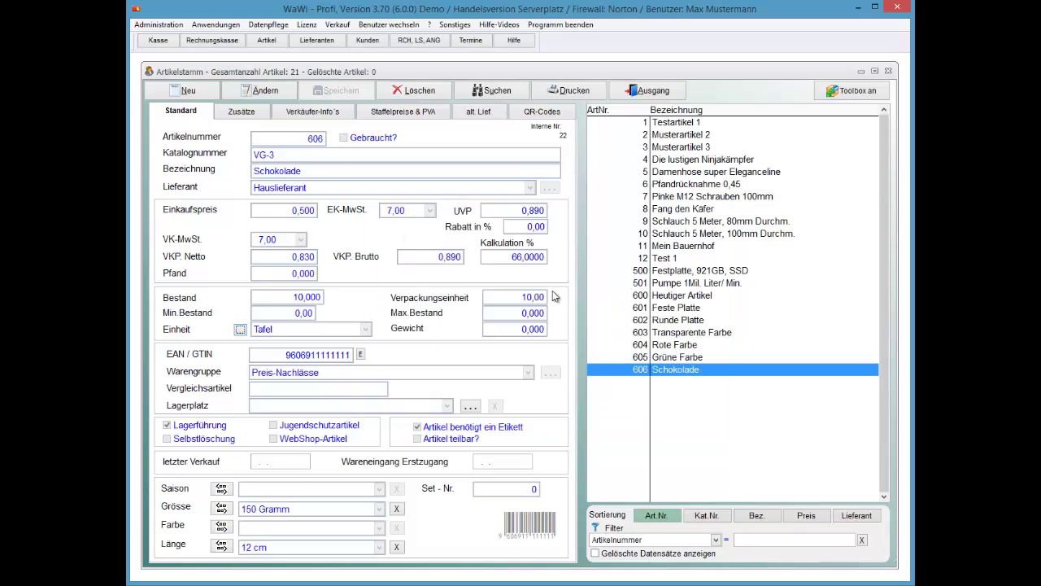
key(Escape)
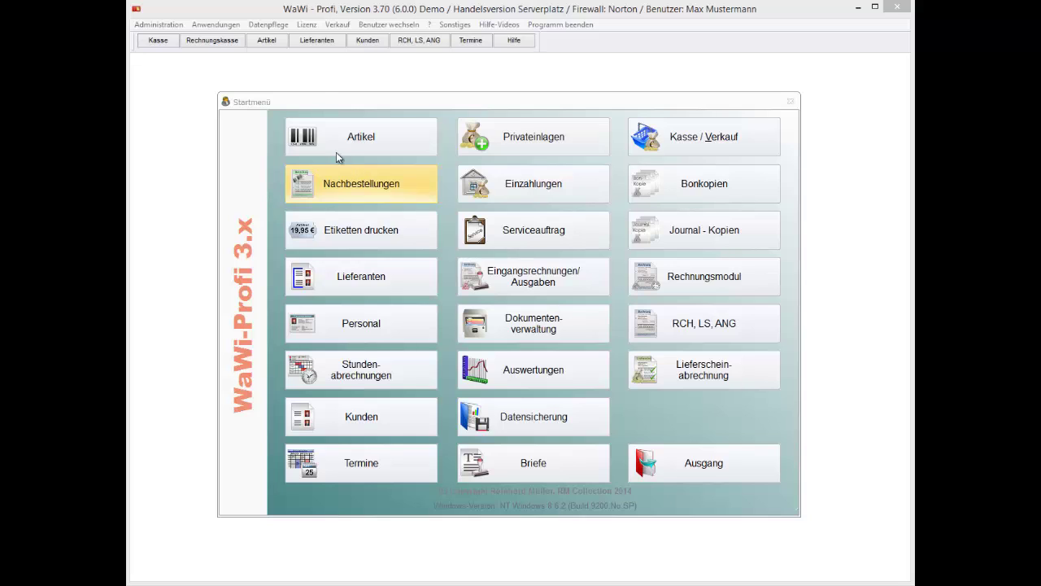
Open the Artikelimport again, declining the data backup.
click(210, 26)
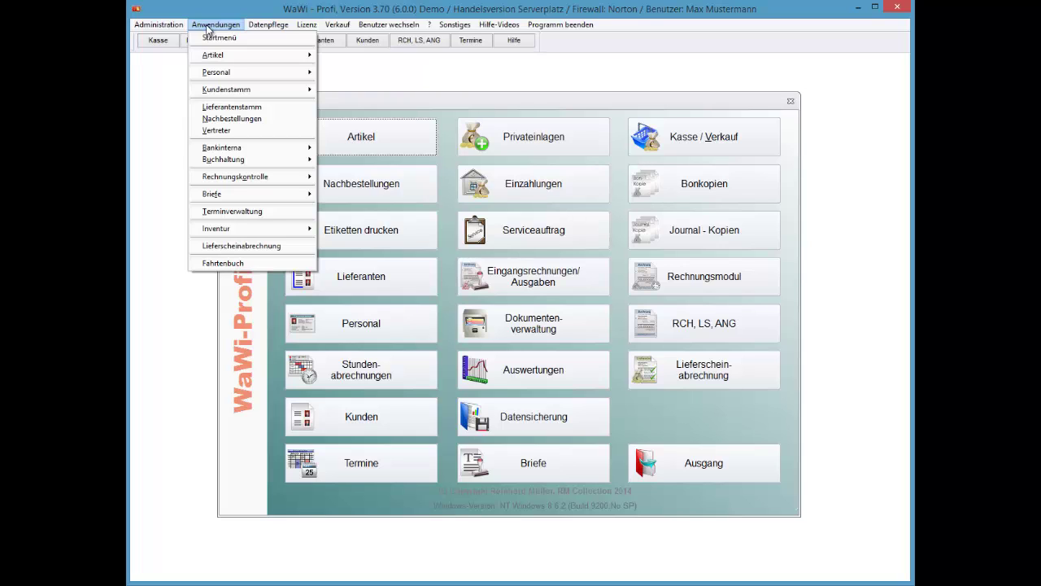
mouse_move(244, 229)
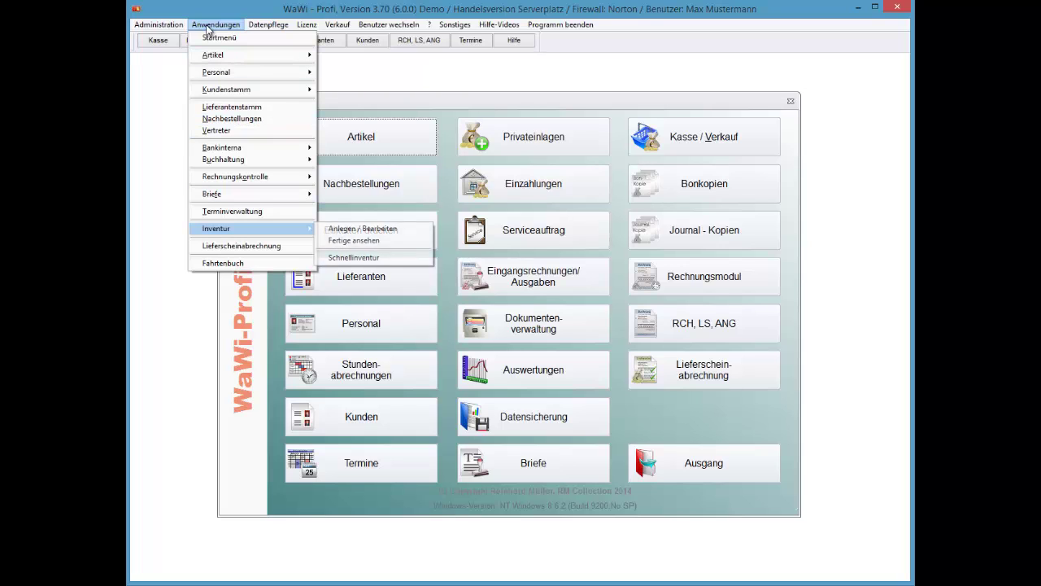
mouse_move(244, 54)
click(350, 171)
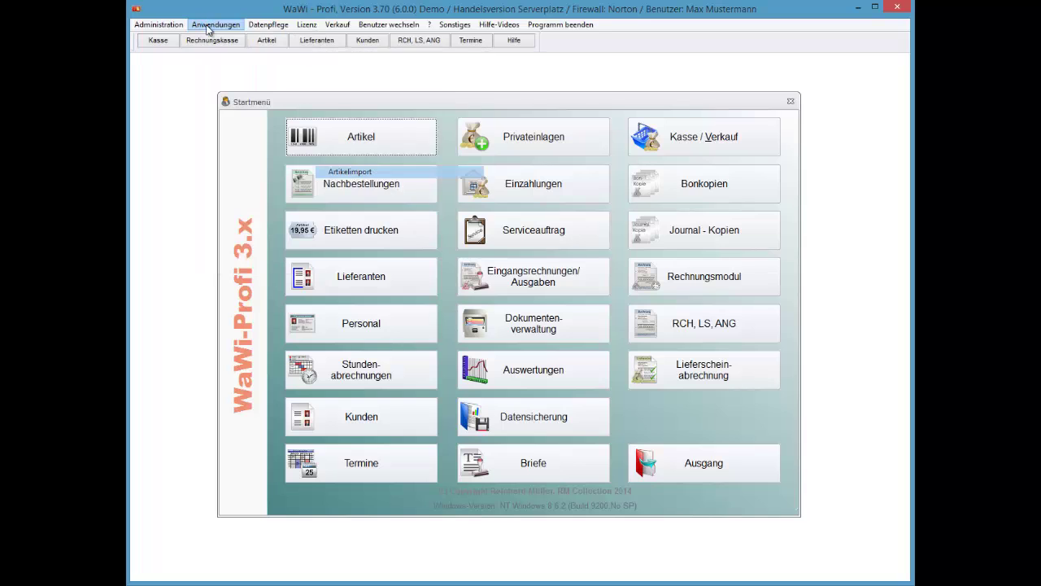
key(Tab)
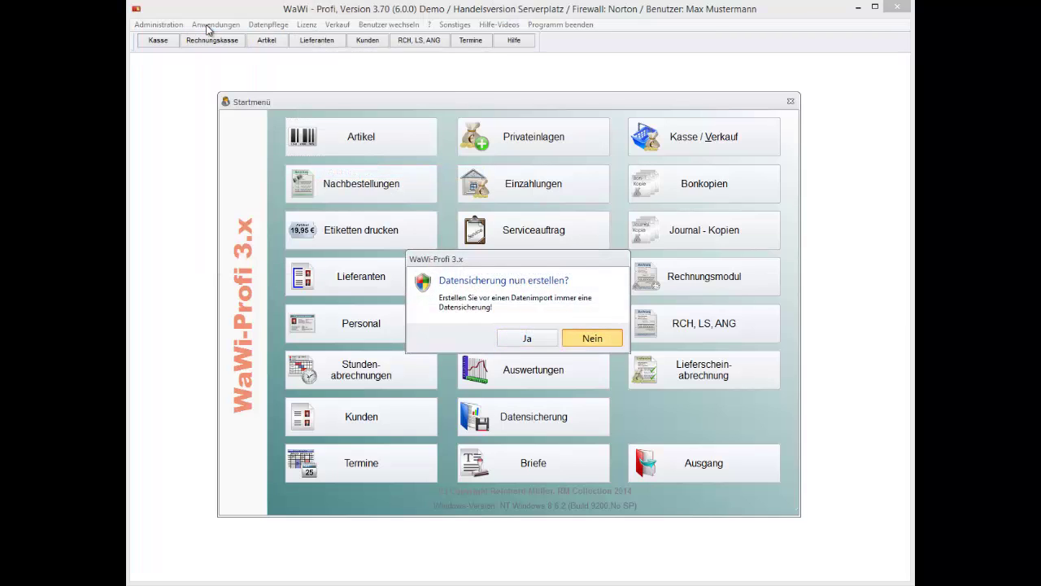
key(Return)
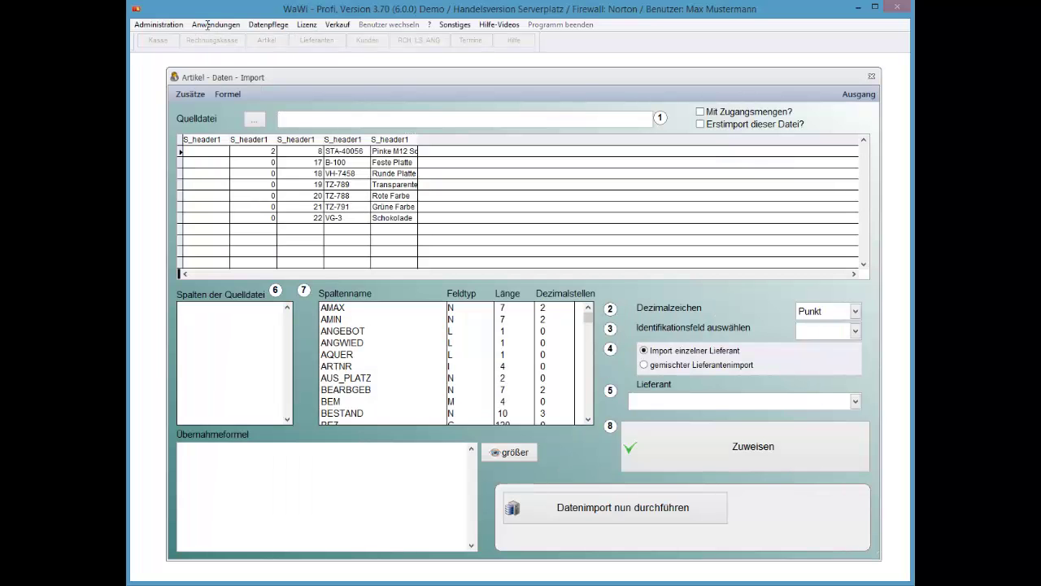
key(alt+Tab)
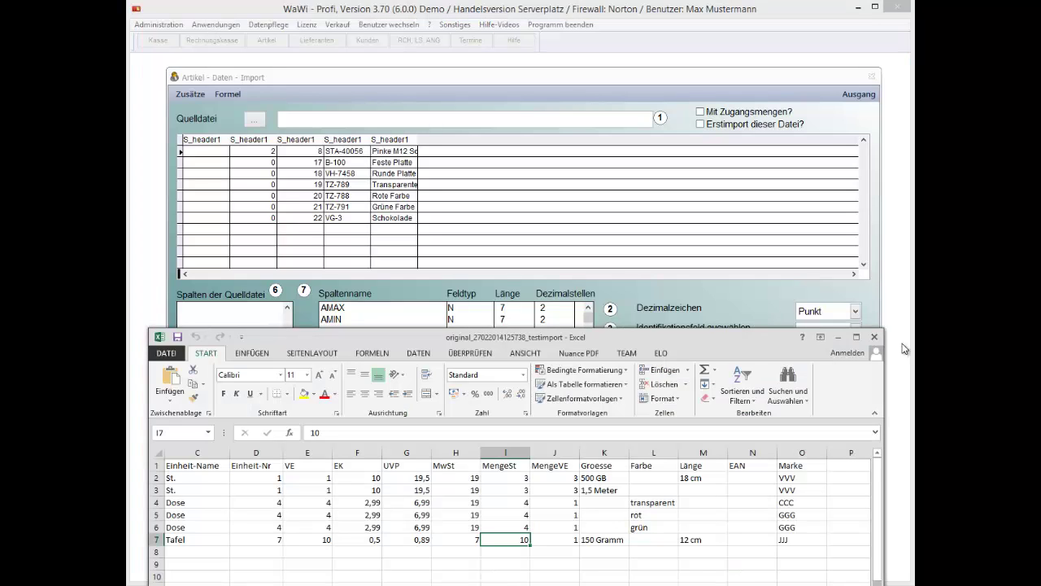
click(874, 337)
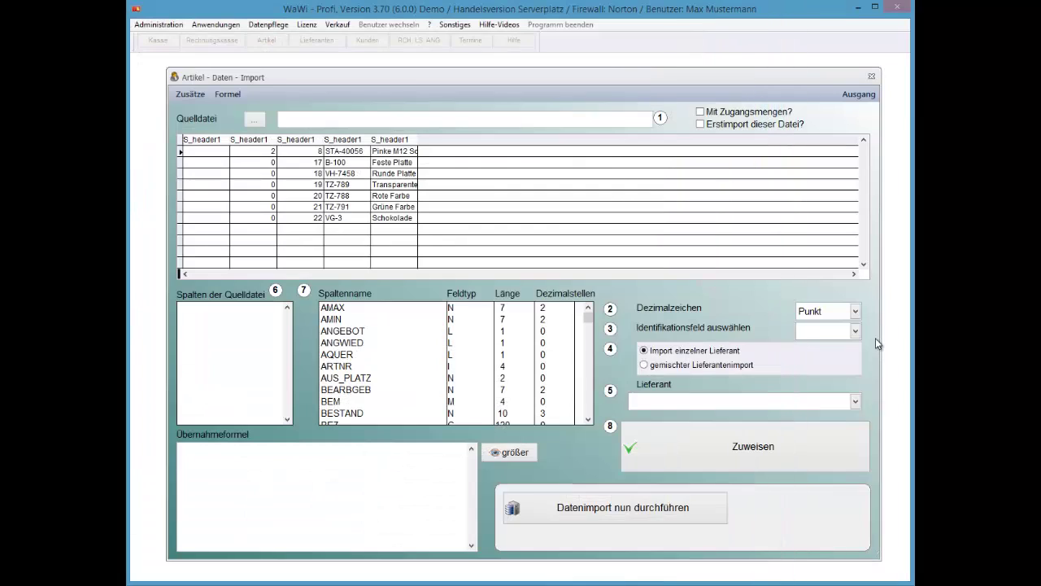
key(super+e)
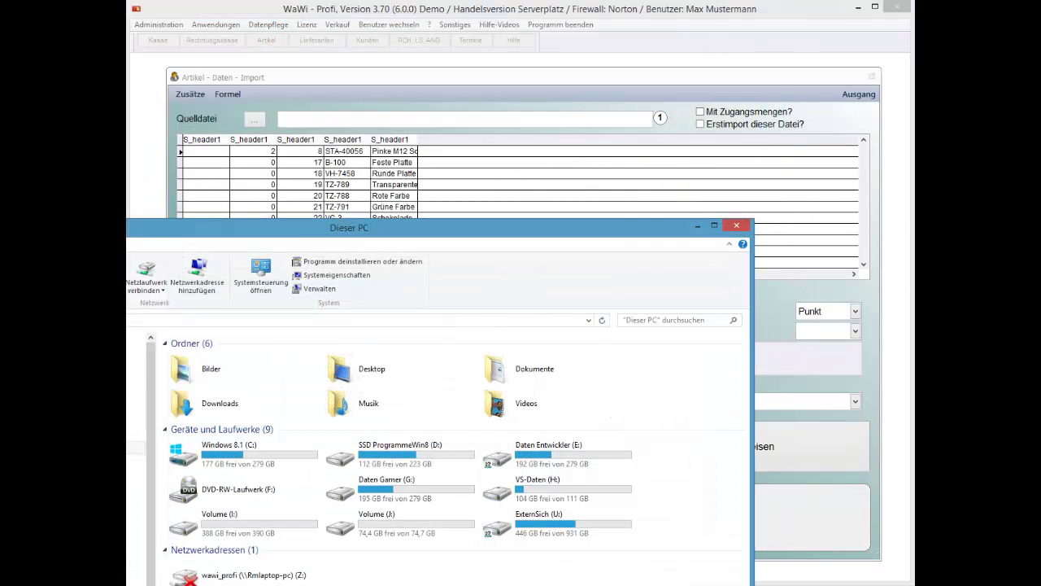
double_click(377, 521)
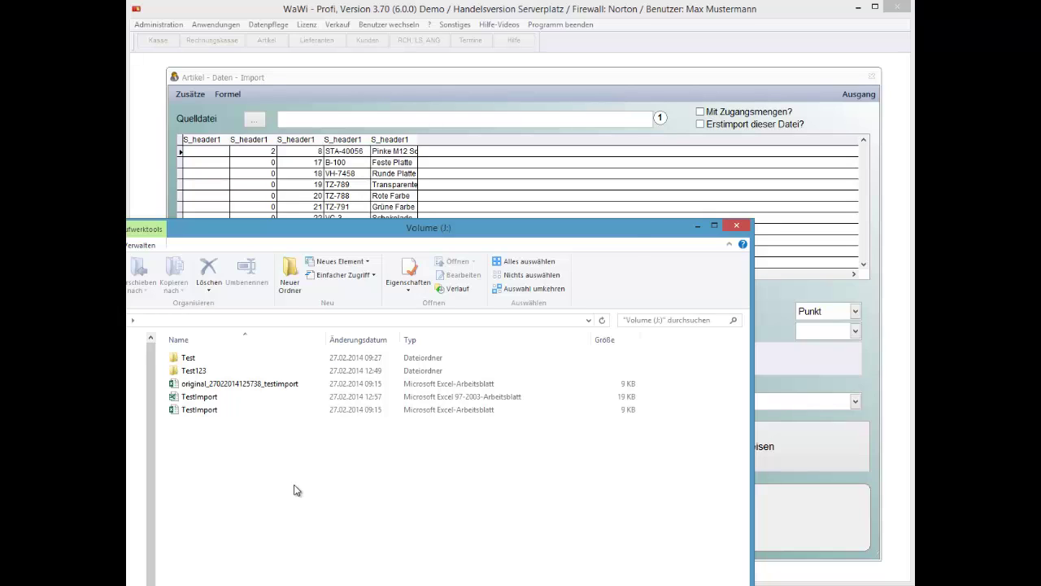
Select the Testimport Excel workbook (.xlsx type, 9 KB) on Volume (J:), and close the File Explorer window.
click(214, 410)
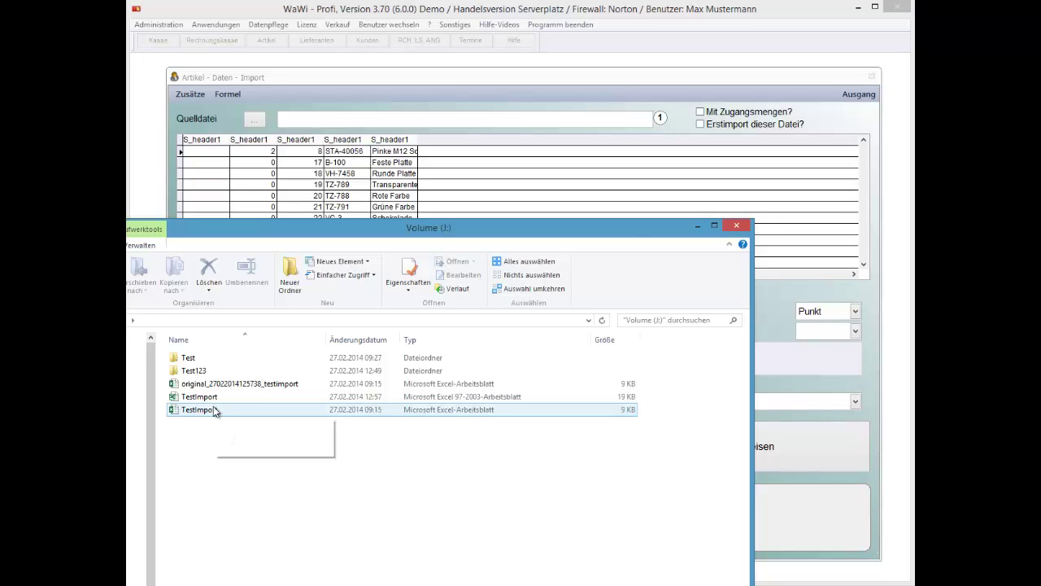
click(214, 411)
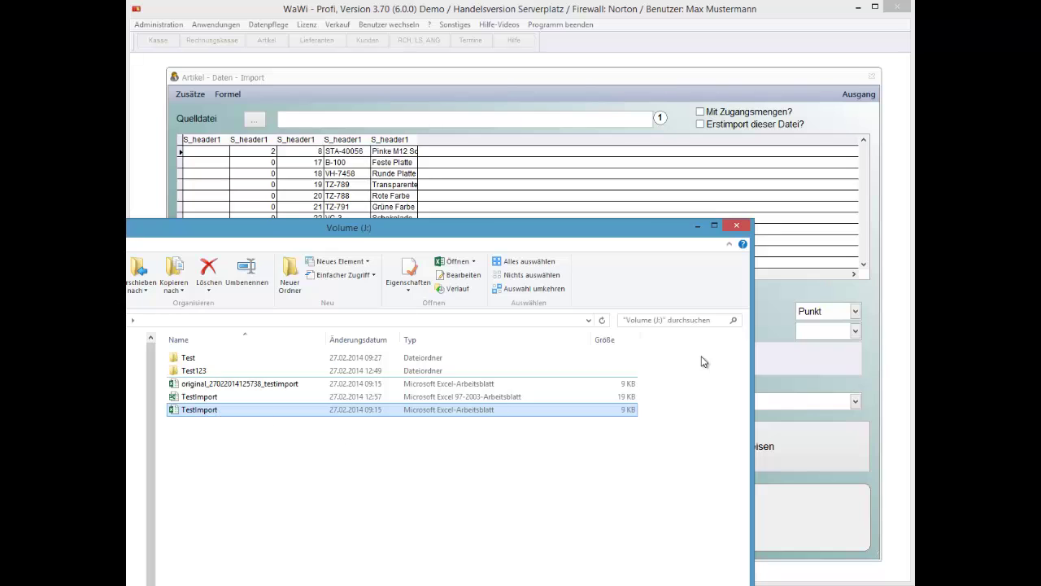
click(736, 224)
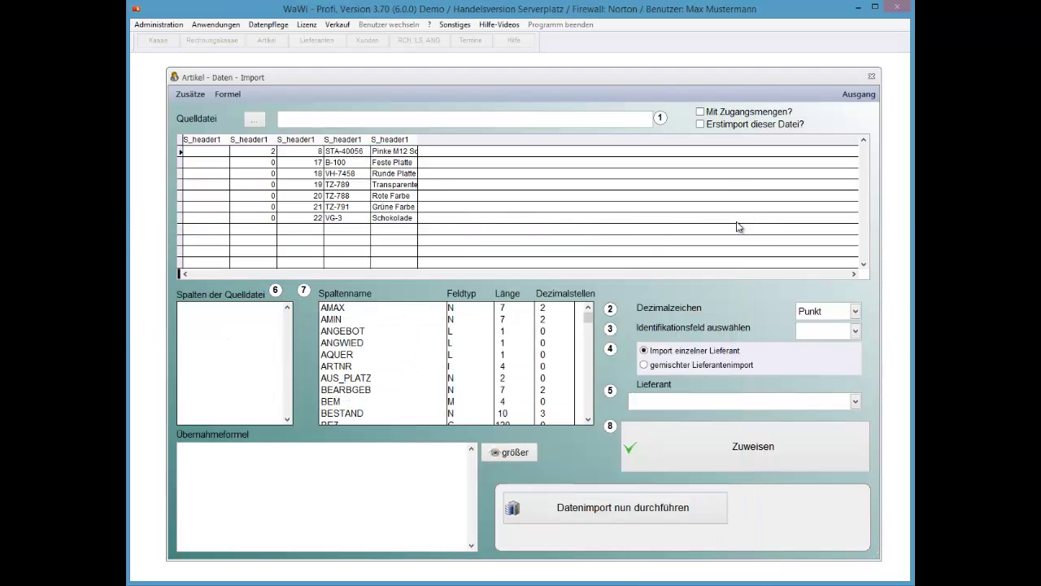
Load the Übernahmeformel _ARTIKEL_Hauslieferant.ubn into the article import, with J:\TestImport.xls as the source file.
key(alt+f)
key(Down)
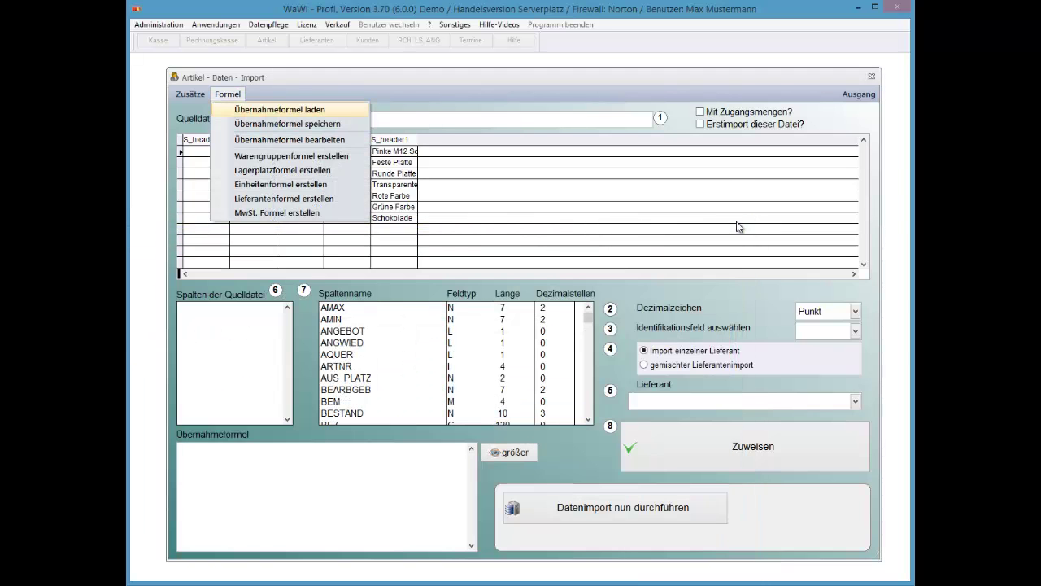
key(Return)
key(Down)
key(Down)
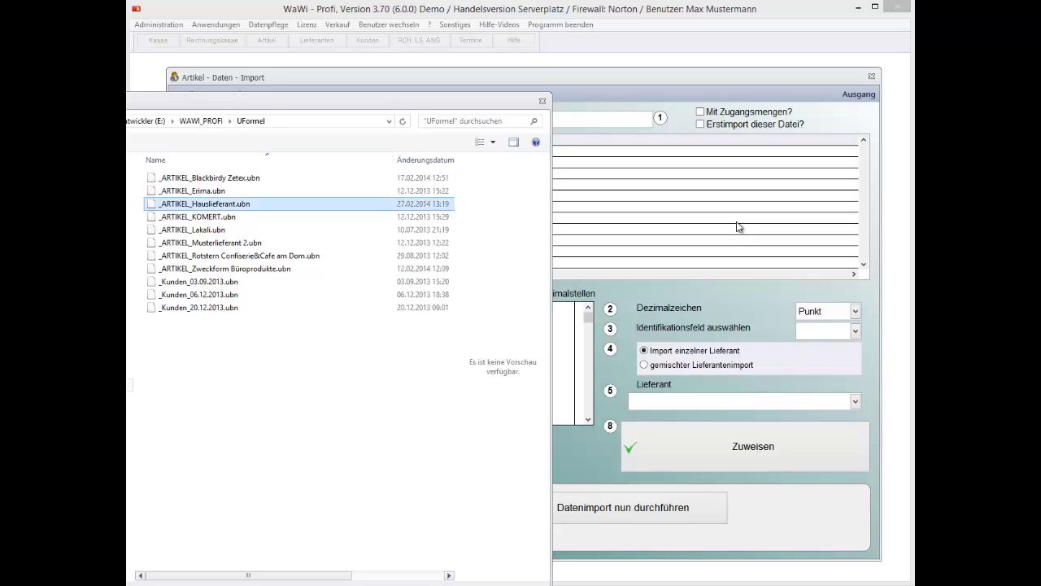
key(Return)
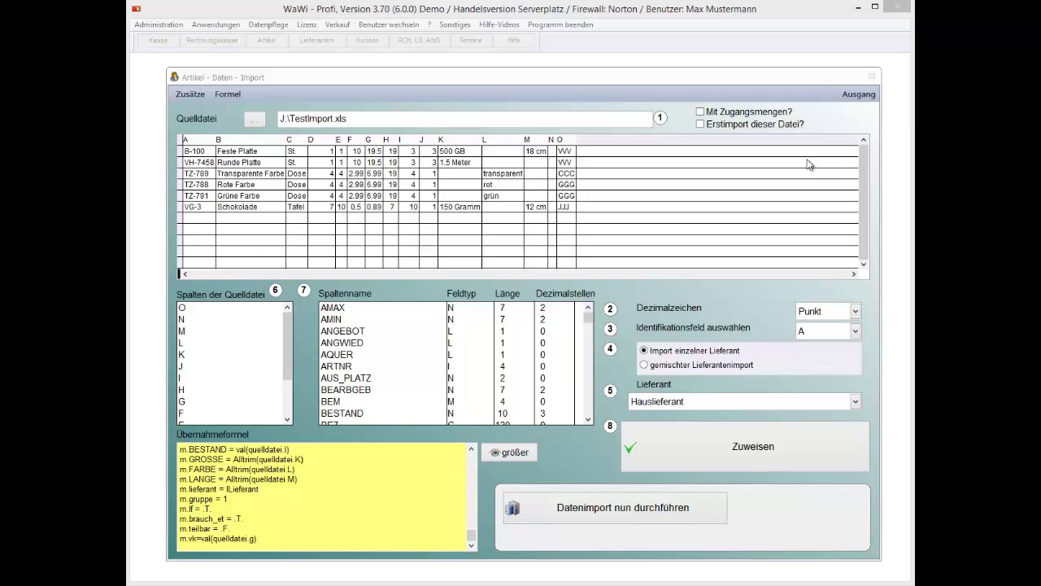
Enable Mit Zugangsmengen, start the data import, and specify source column i as the one containing the Zugangsmenge.
click(739, 116)
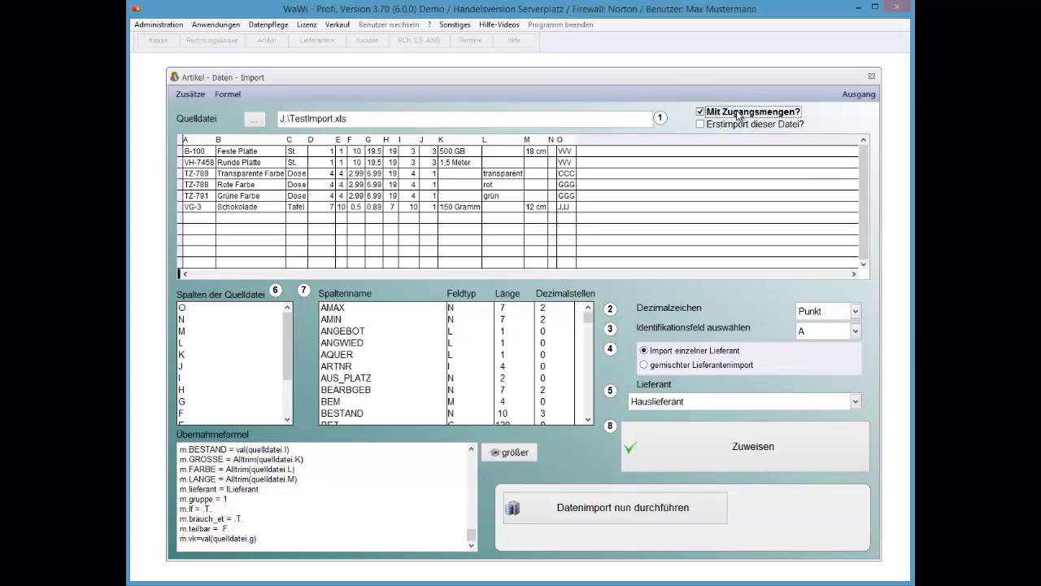
key(Tab)
key(Tab)
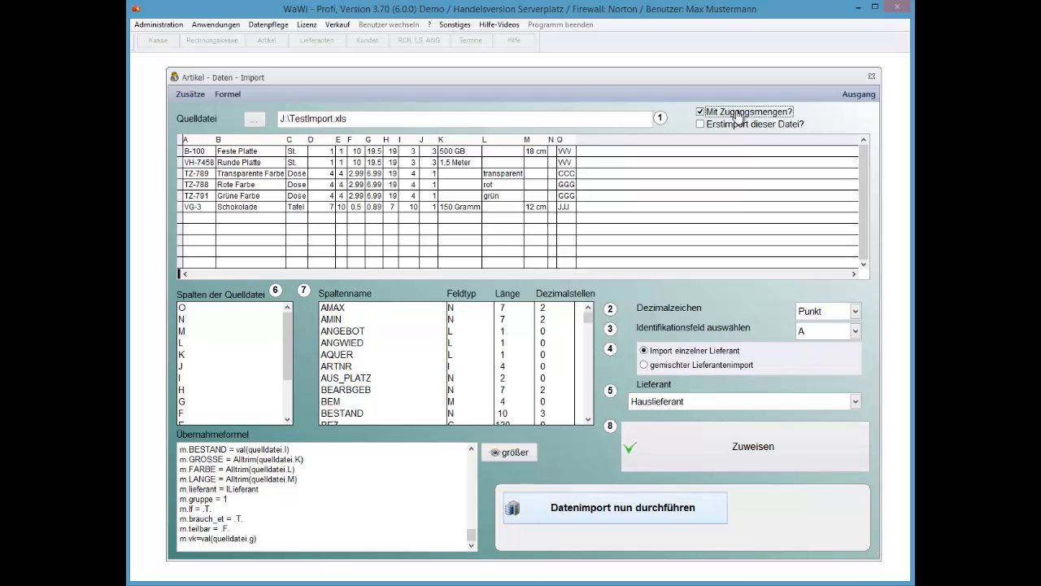
key(Return)
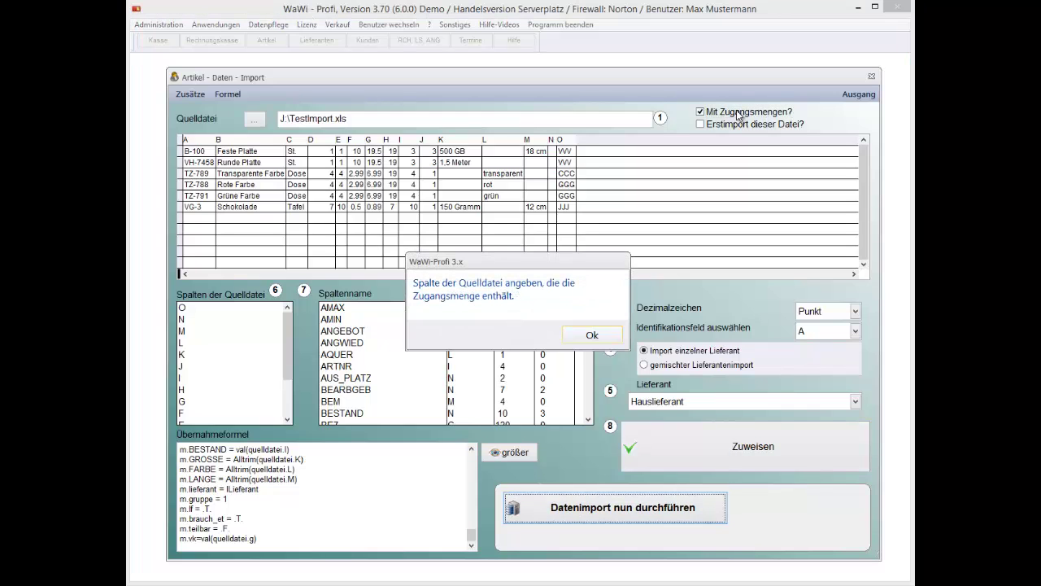
key(Return)
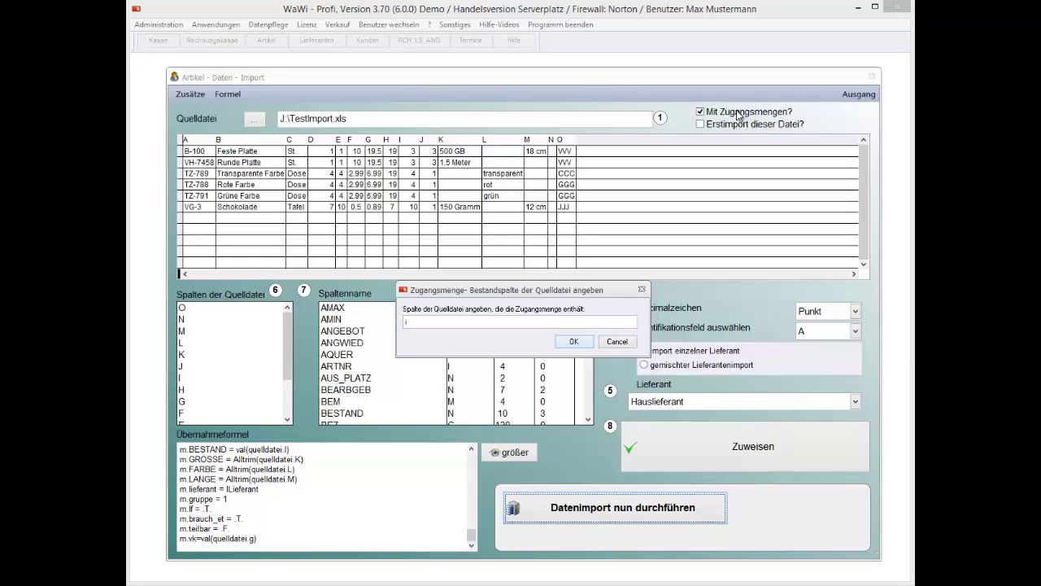
key(Return)
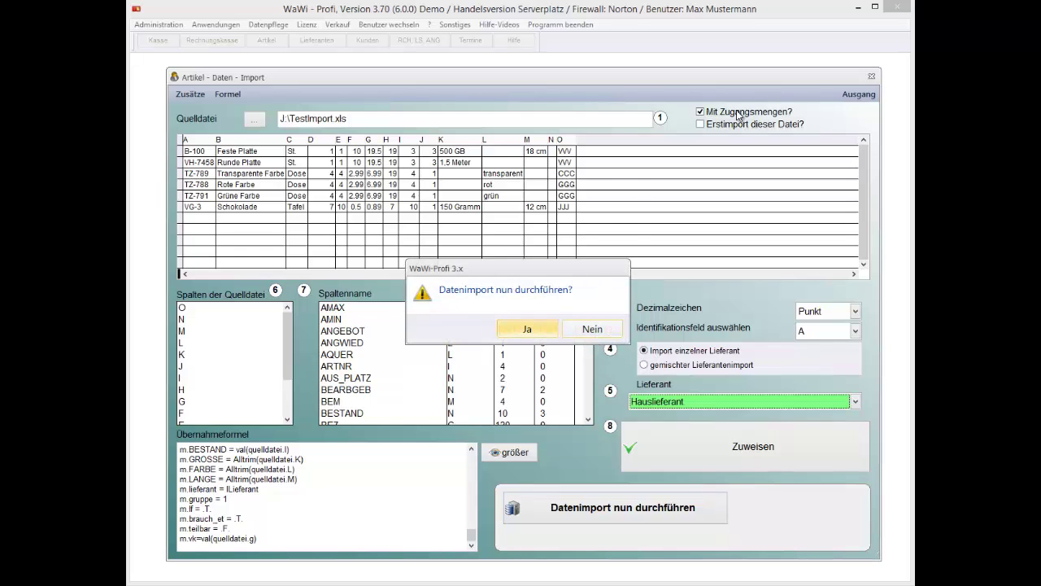
Confirm the import at own risk, write the trial run's data to the article file, and leave the article import.
key(Return)
key(Return)
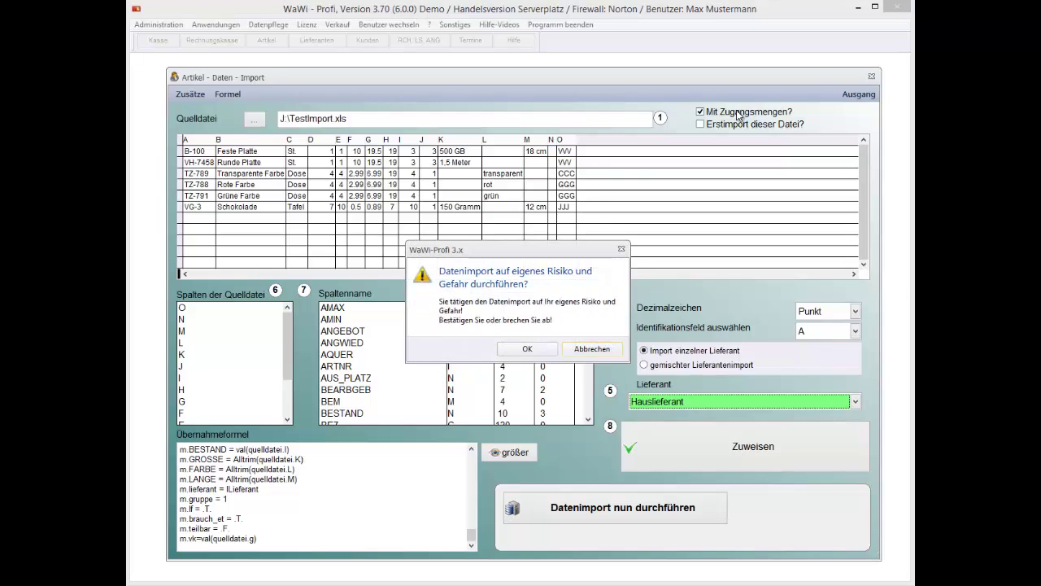
key(Return)
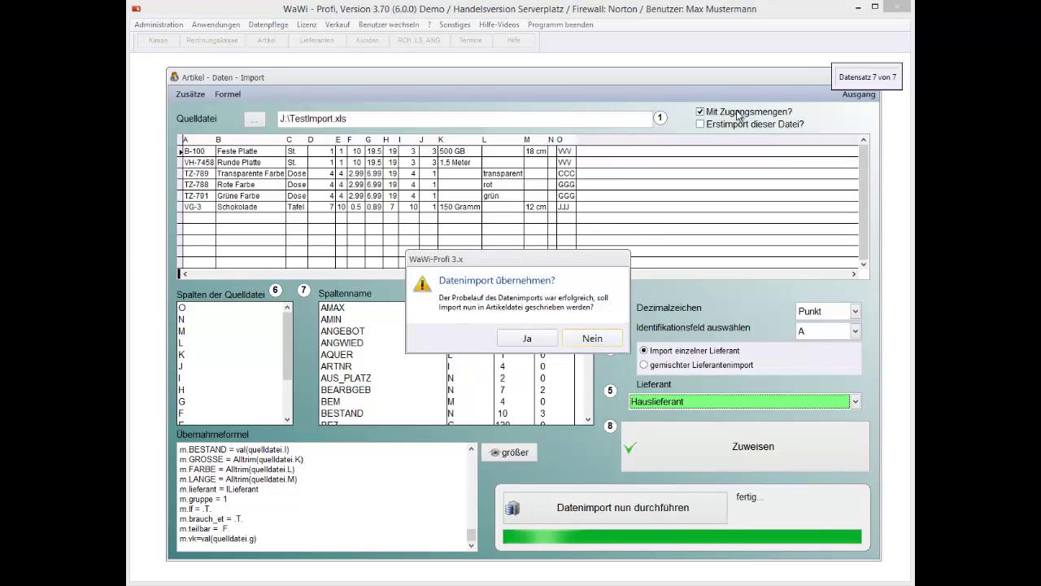
key(Return)
key(Return)
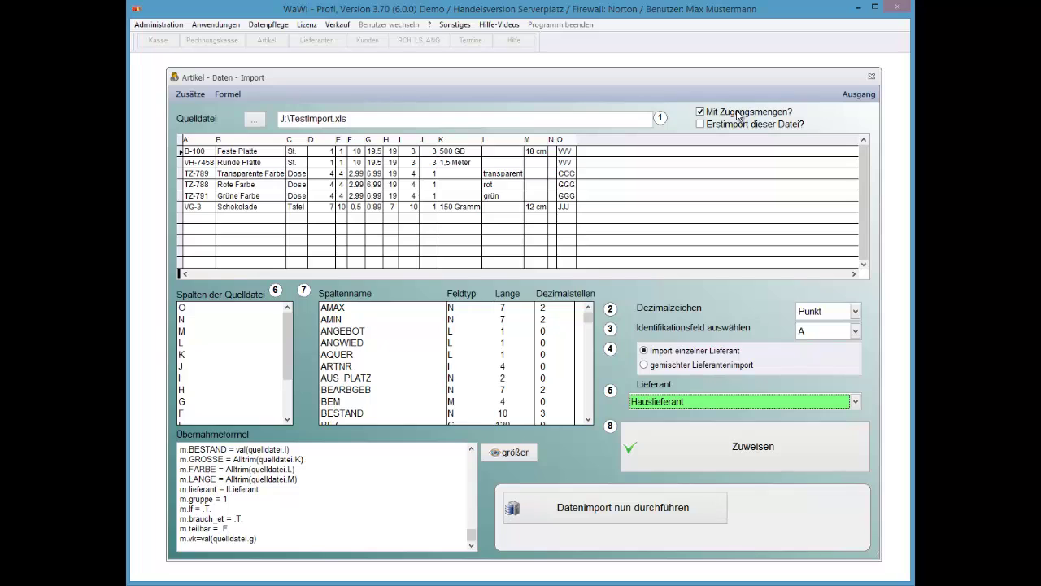
key(Escape)
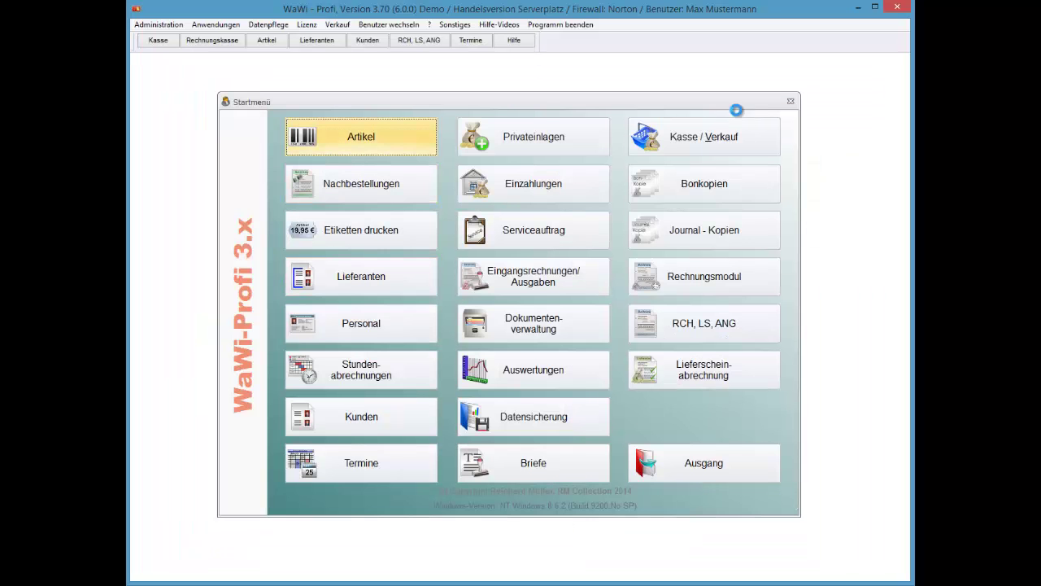
Open the article master, view the Gegenüberstellung for the last article, Schokolade, and close it.
key(Return)
key(End)
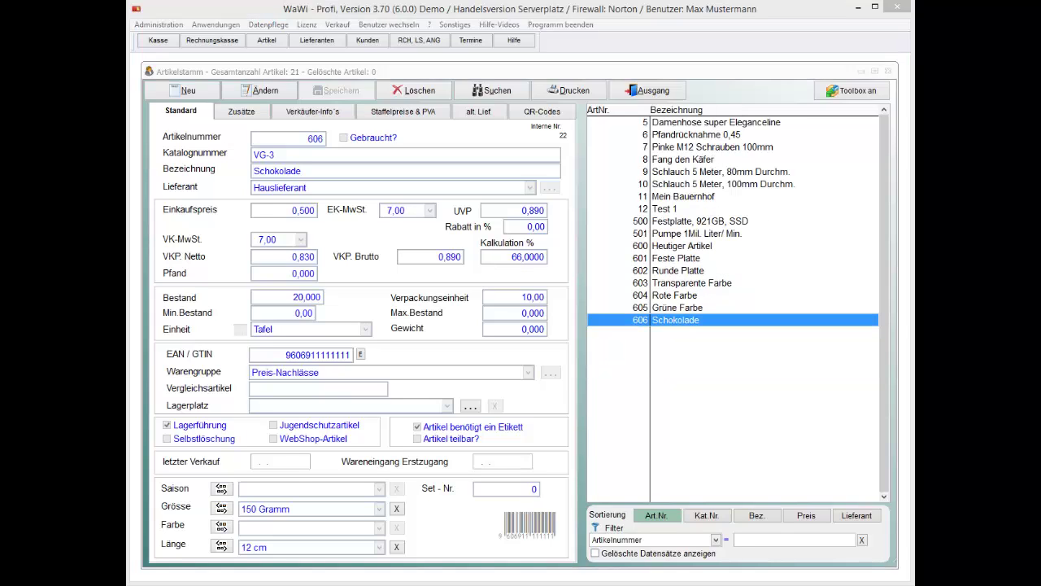
click(685, 309)
key(Down)
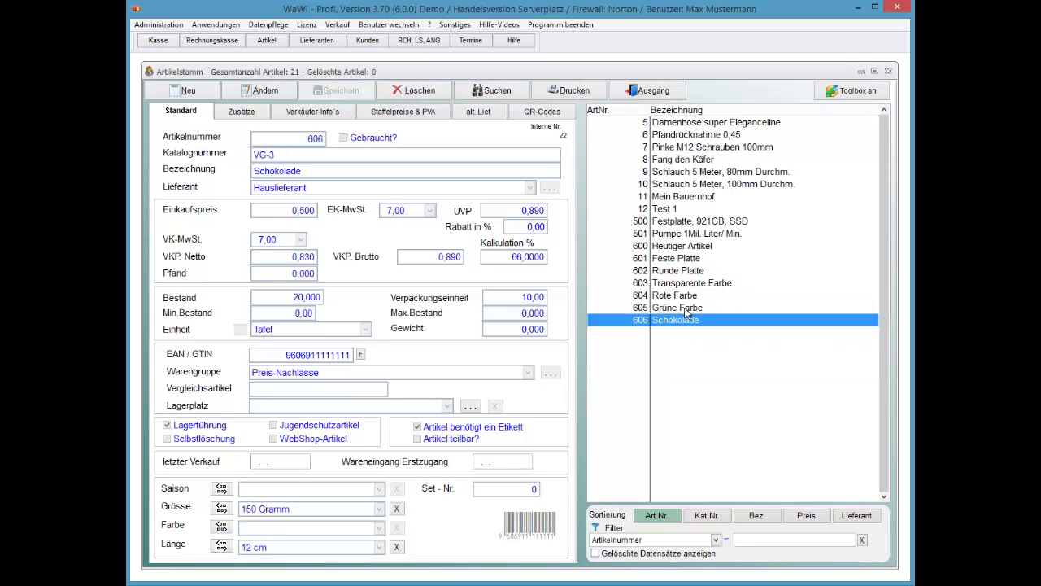
key(shift+F10)
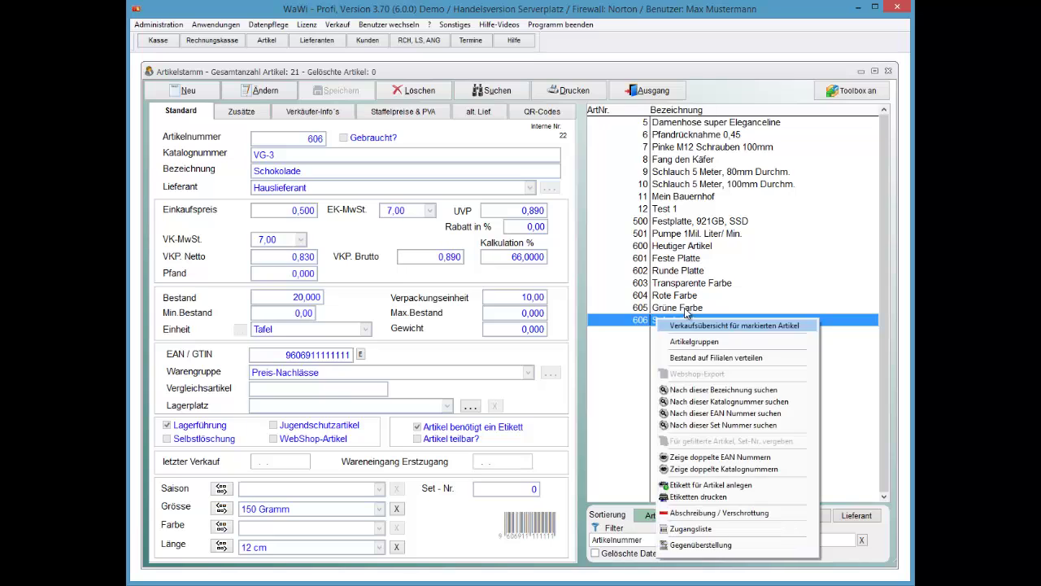
key(Up)
key(Up)
key(Down)
key(Return)
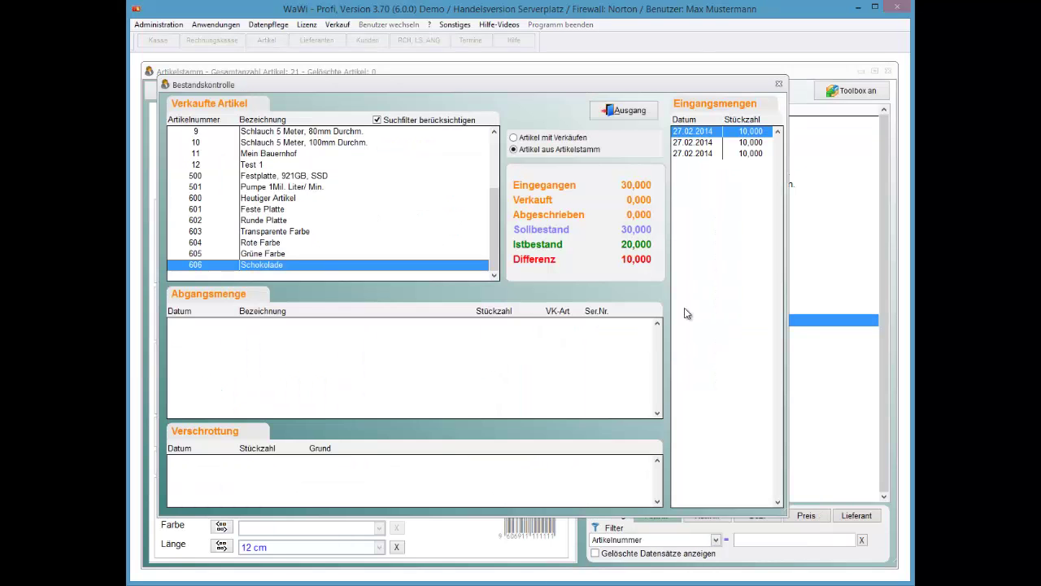
key(Escape)
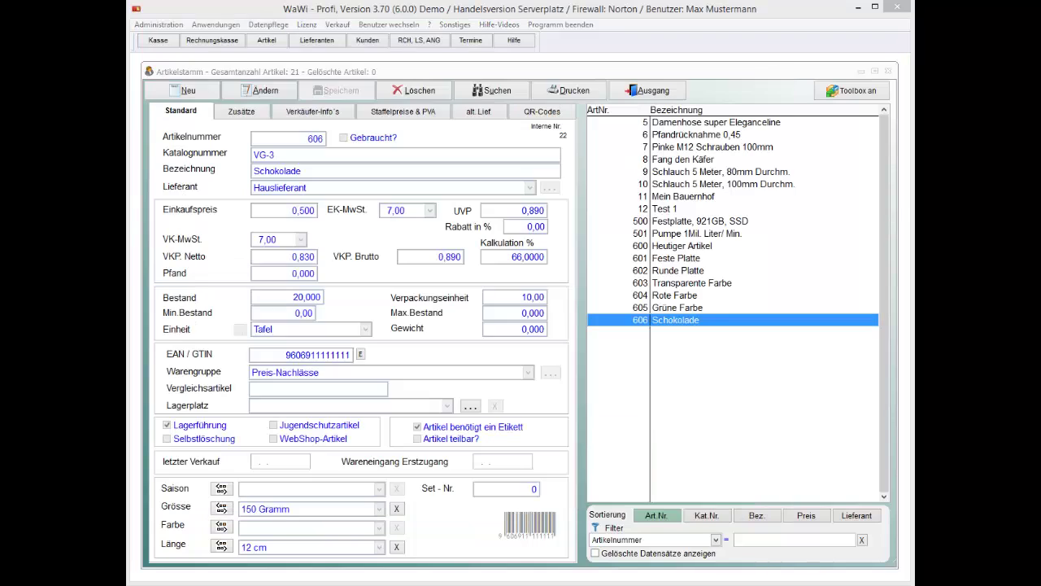
Reopen the Gegenüberstellung for Schokolade, go through its Eingangsmengen entries, and return to the article master.
right_click(694, 326)
click(744, 552)
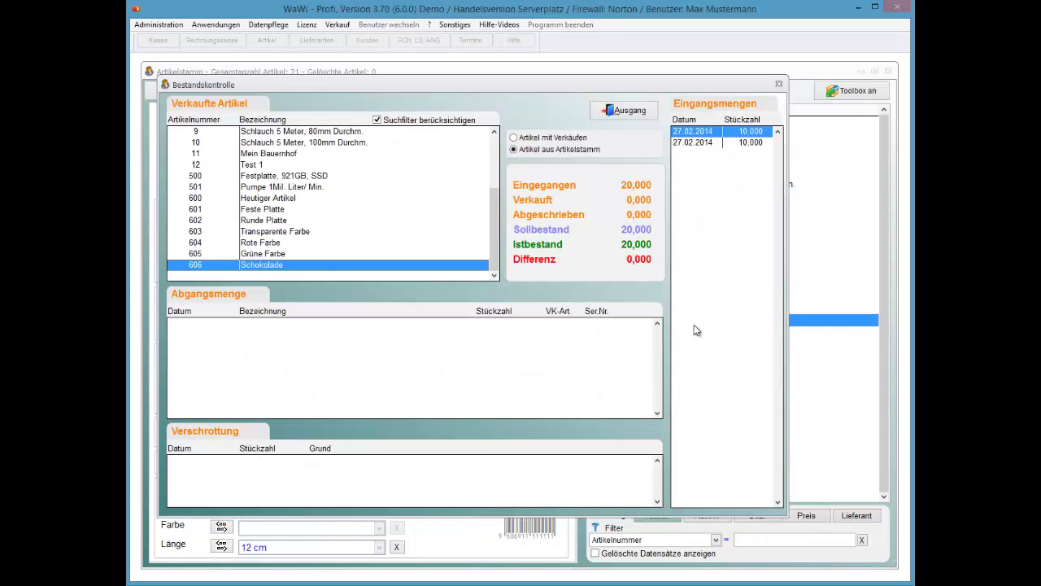
key(Down)
key(Up)
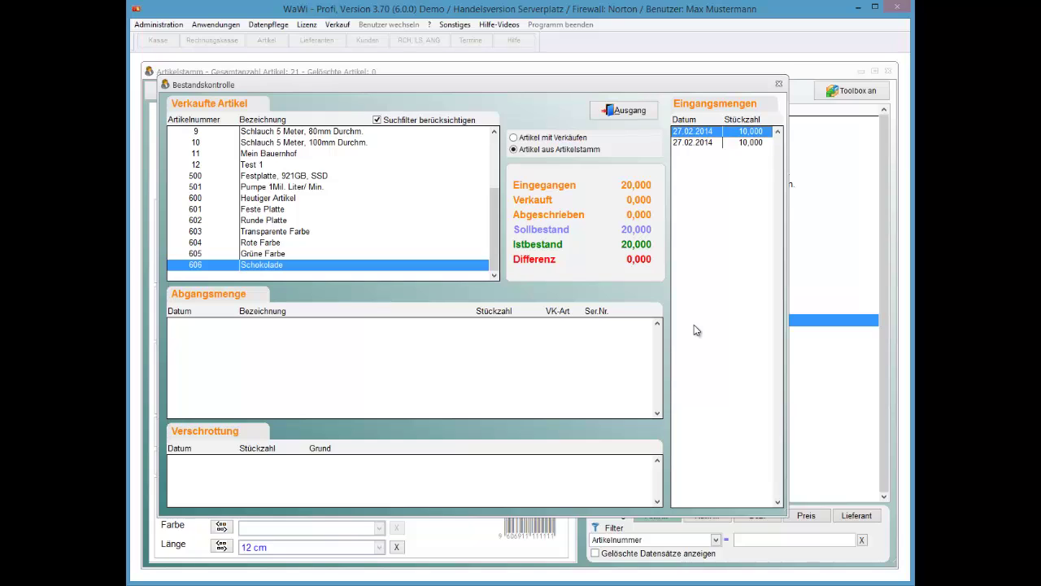
key(Down)
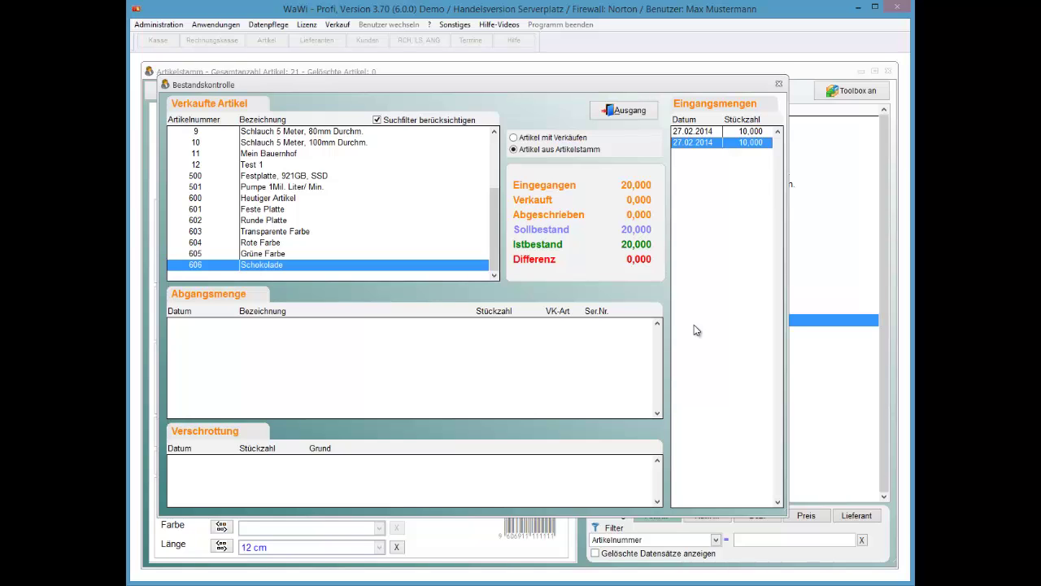
key(Escape)
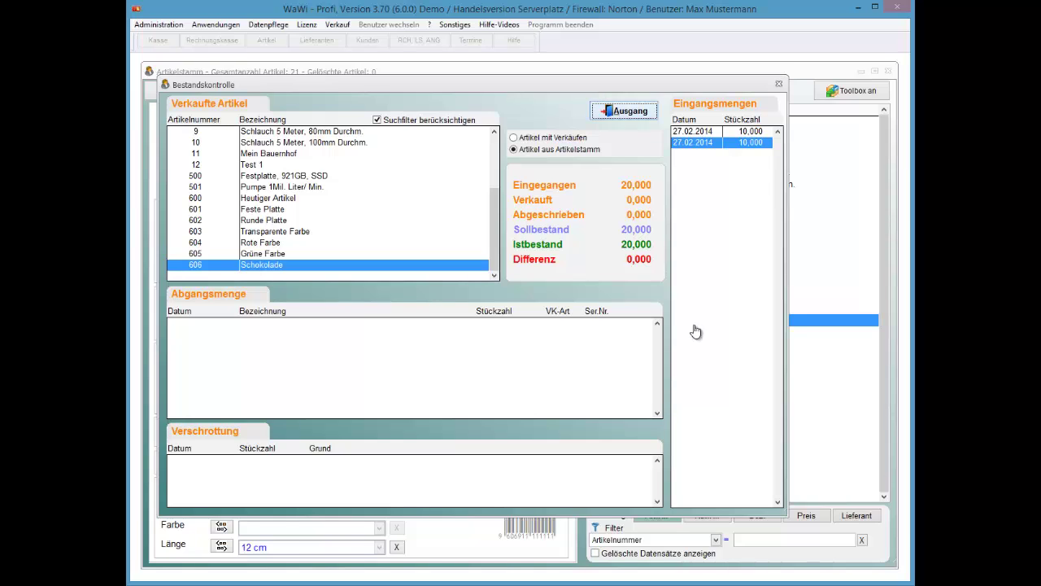
key(Escape)
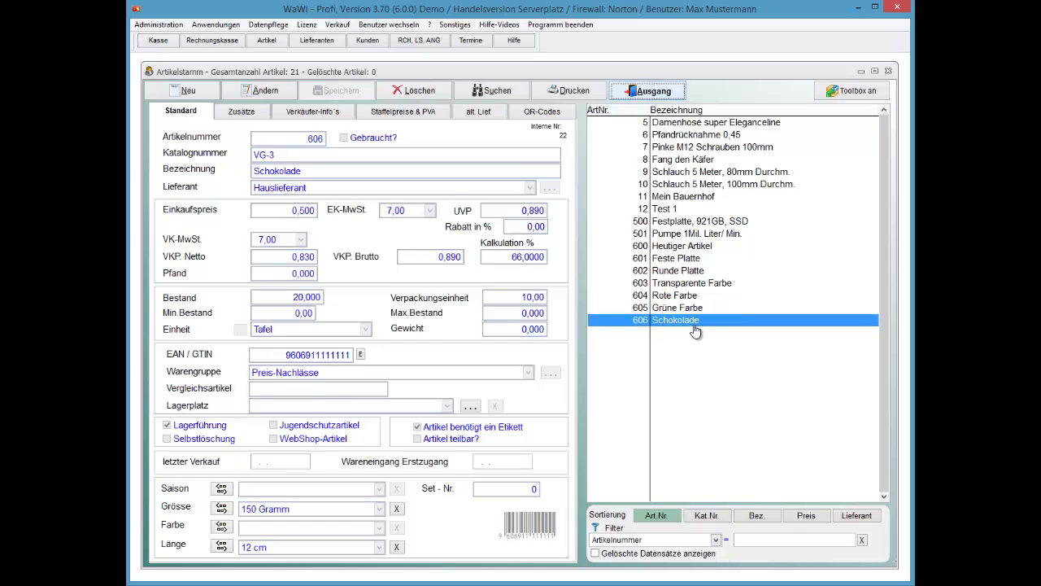